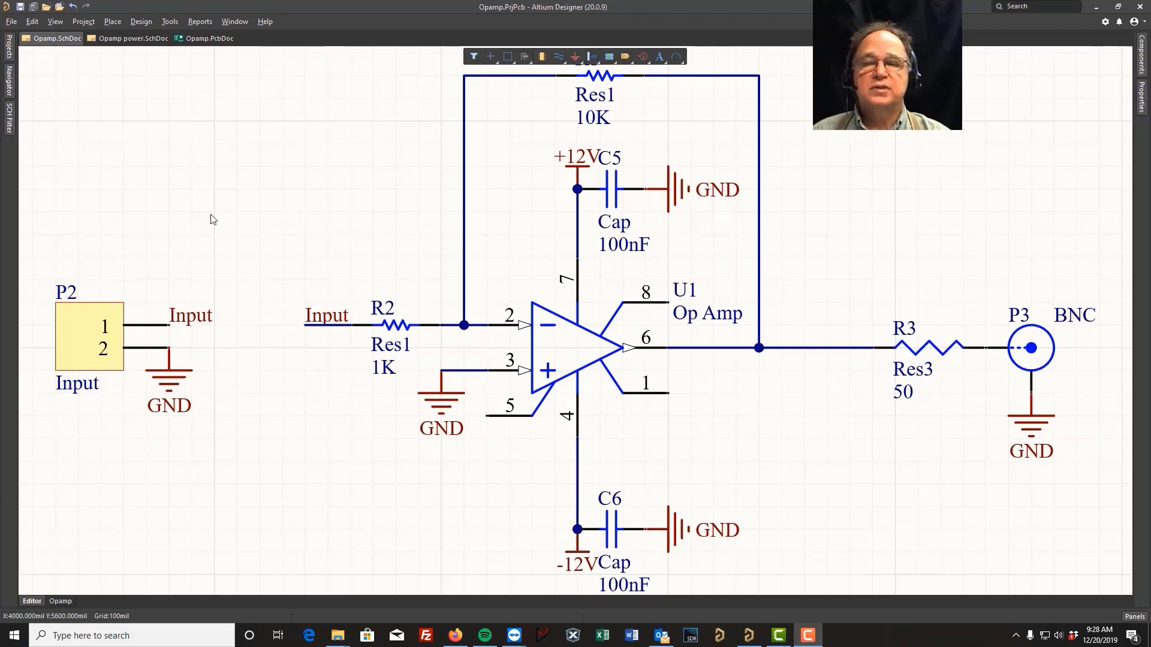
Review the power schematic and PCB layout documents, returning to the op-amp schematic
click(136, 39)
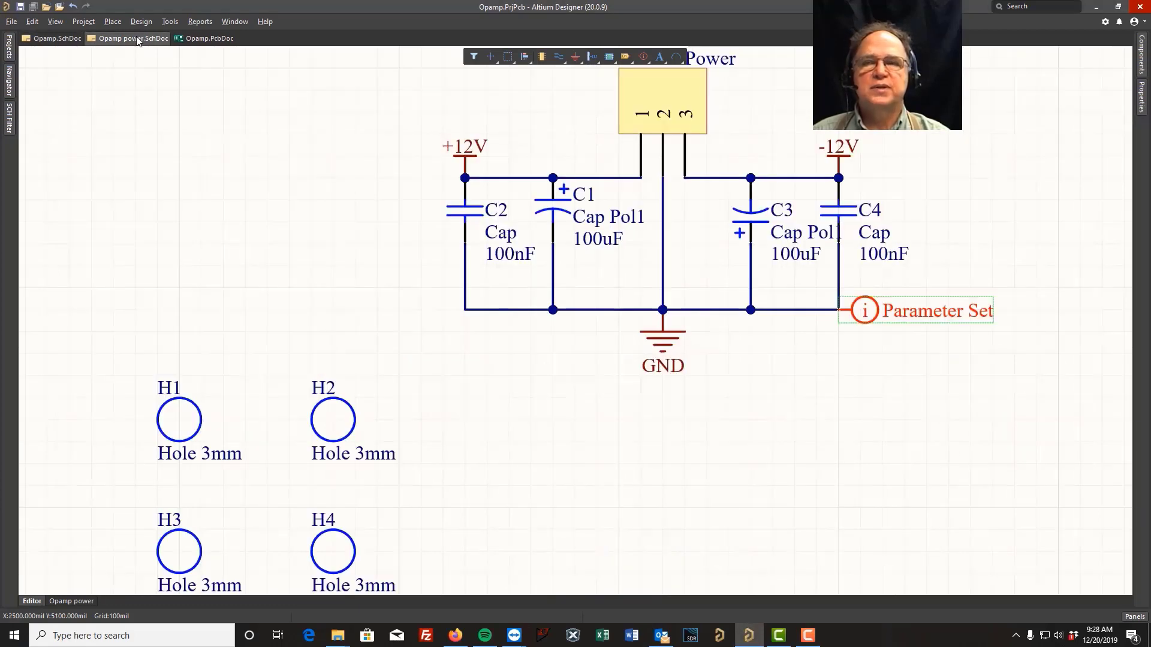
click(190, 39)
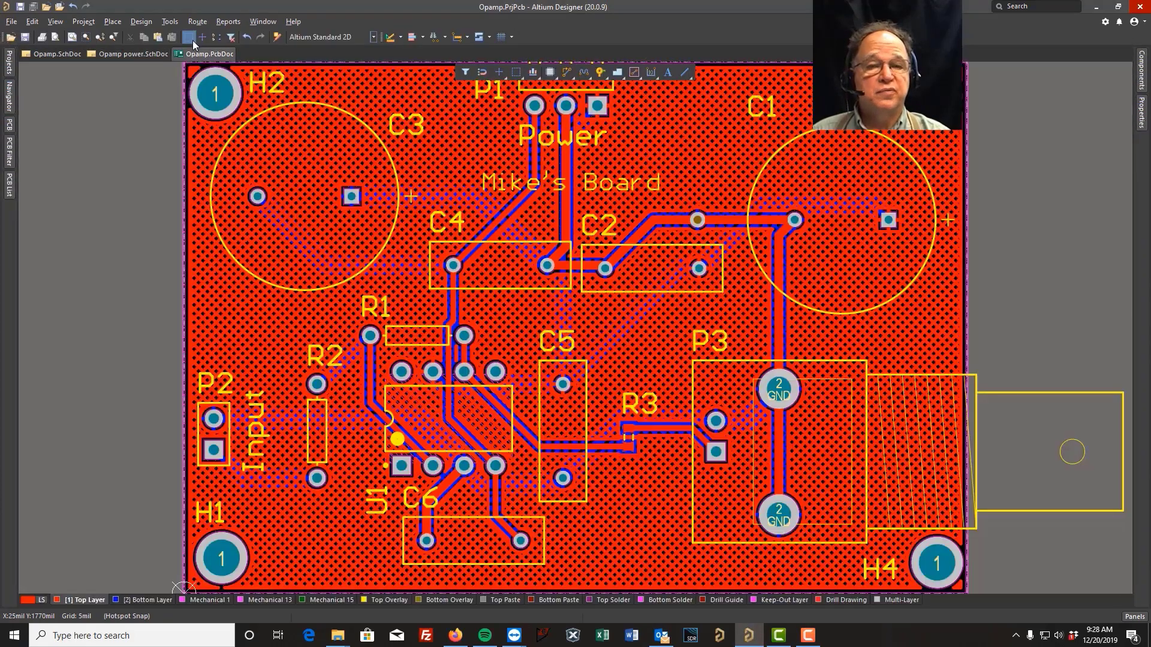
click(60, 53)
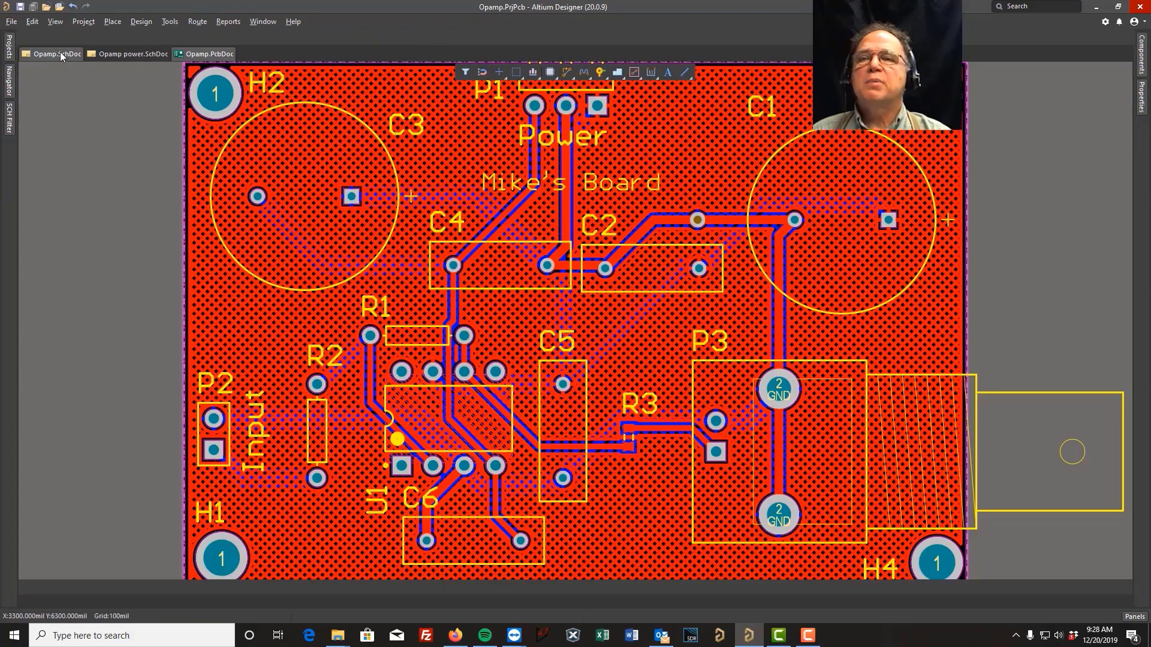
Make an integrated library from the op-amp schematic project
click(141, 22)
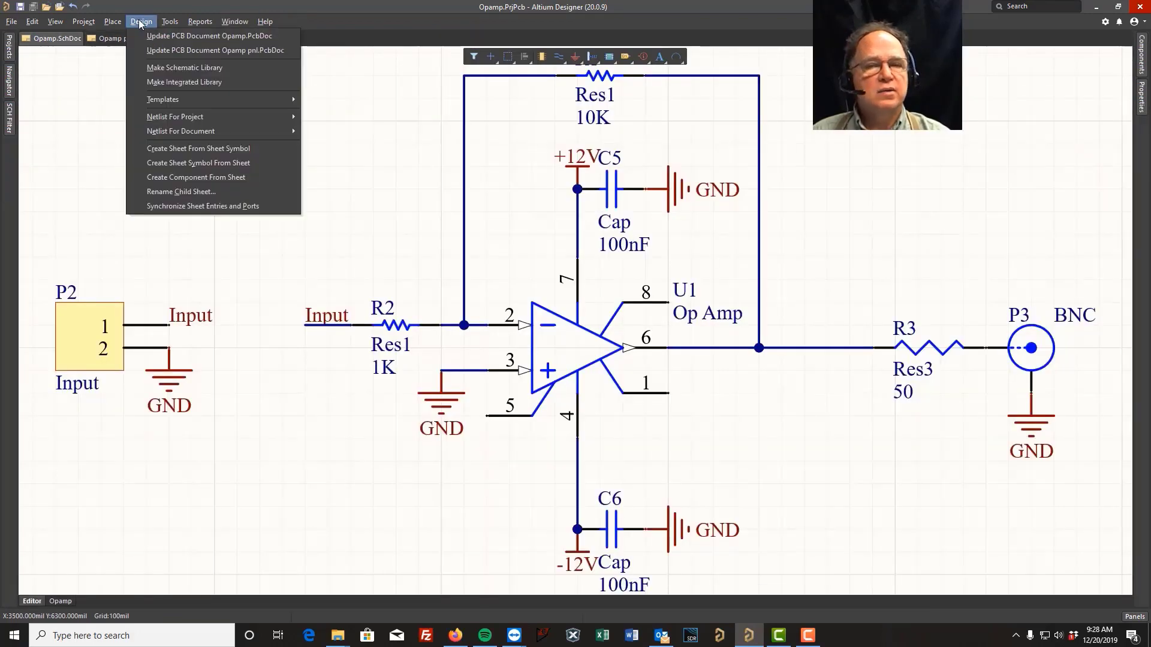
click(177, 82)
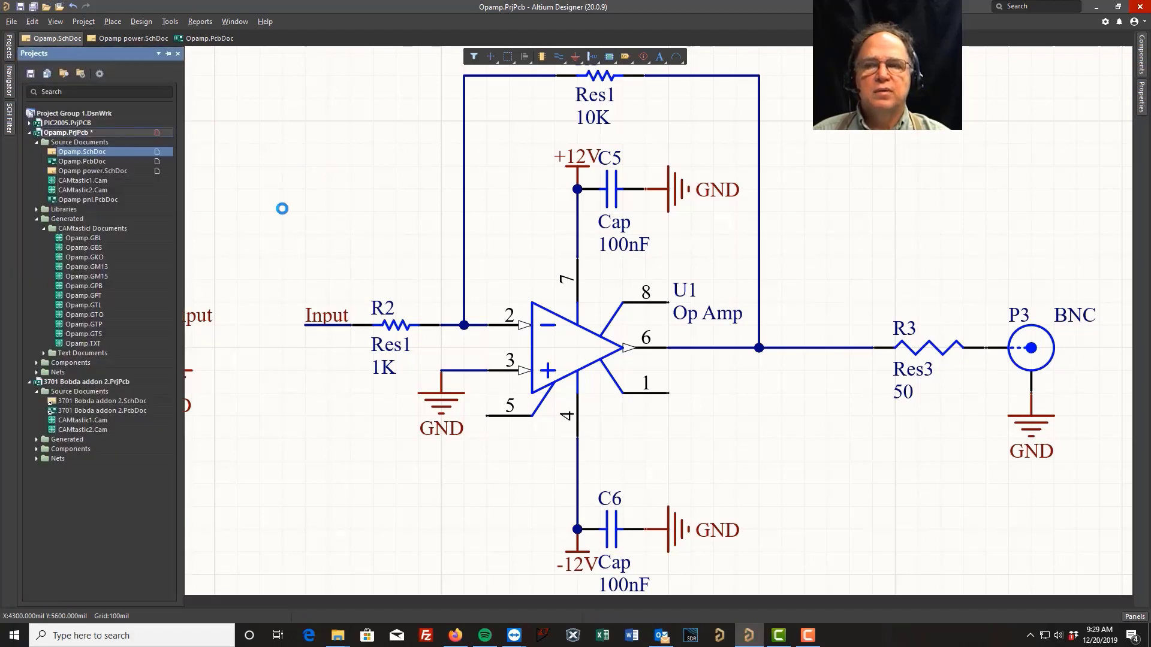
Locate the compiled Opamp.IntLib under the project's libraries in the projects panel
click(9, 53)
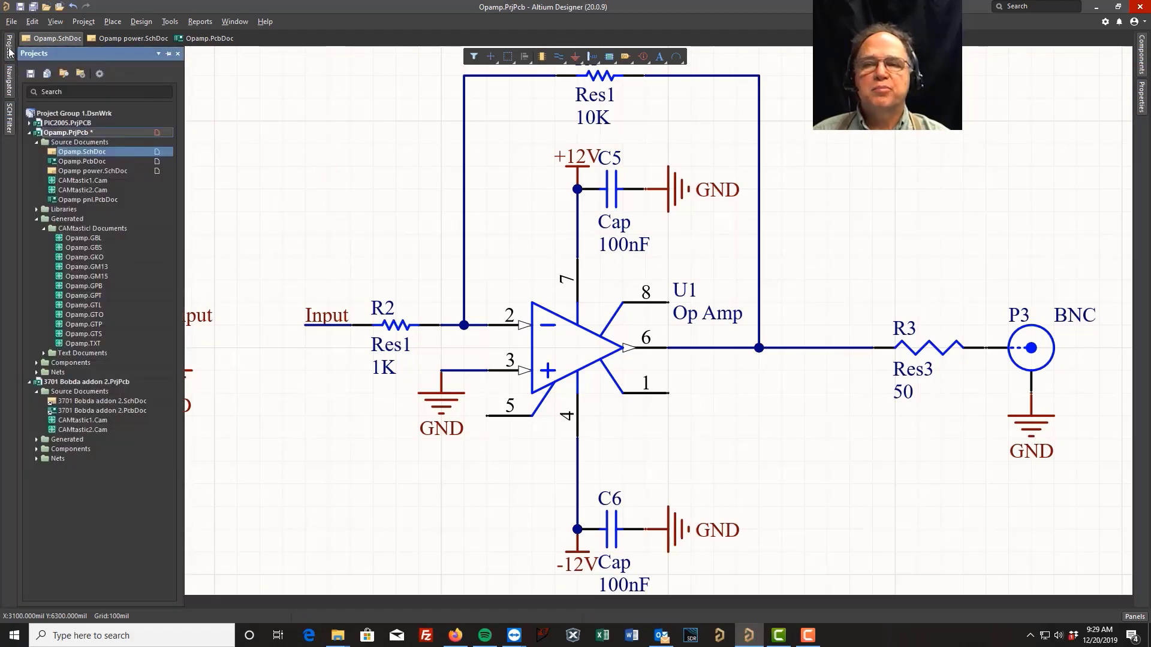
click(44, 228)
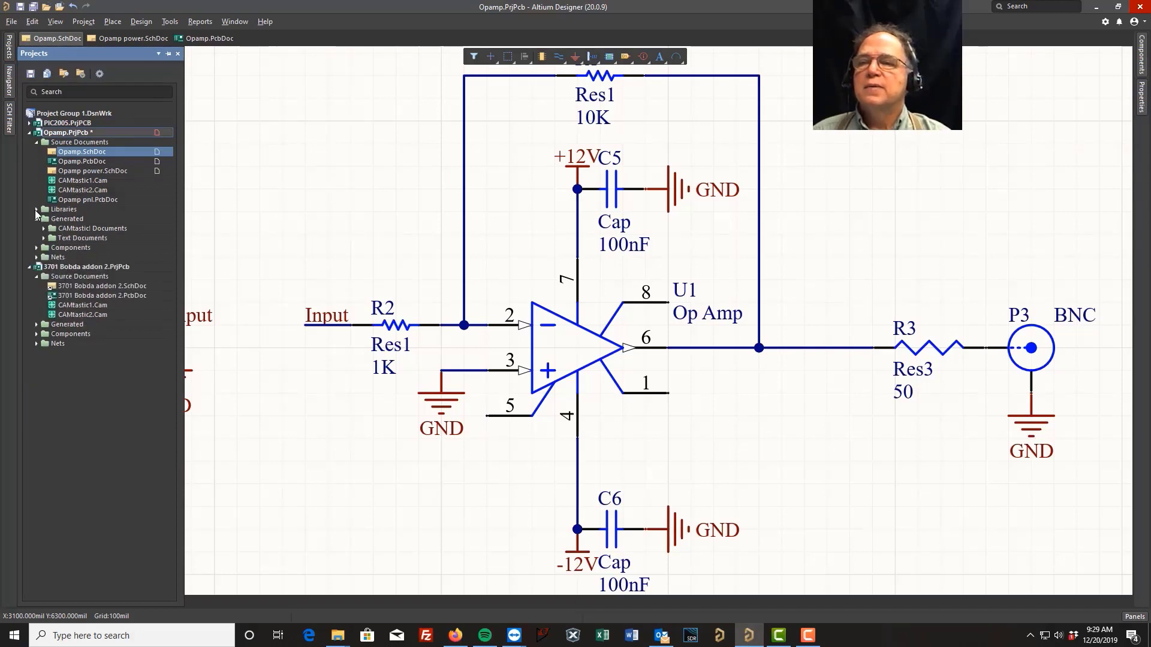
click(37, 209)
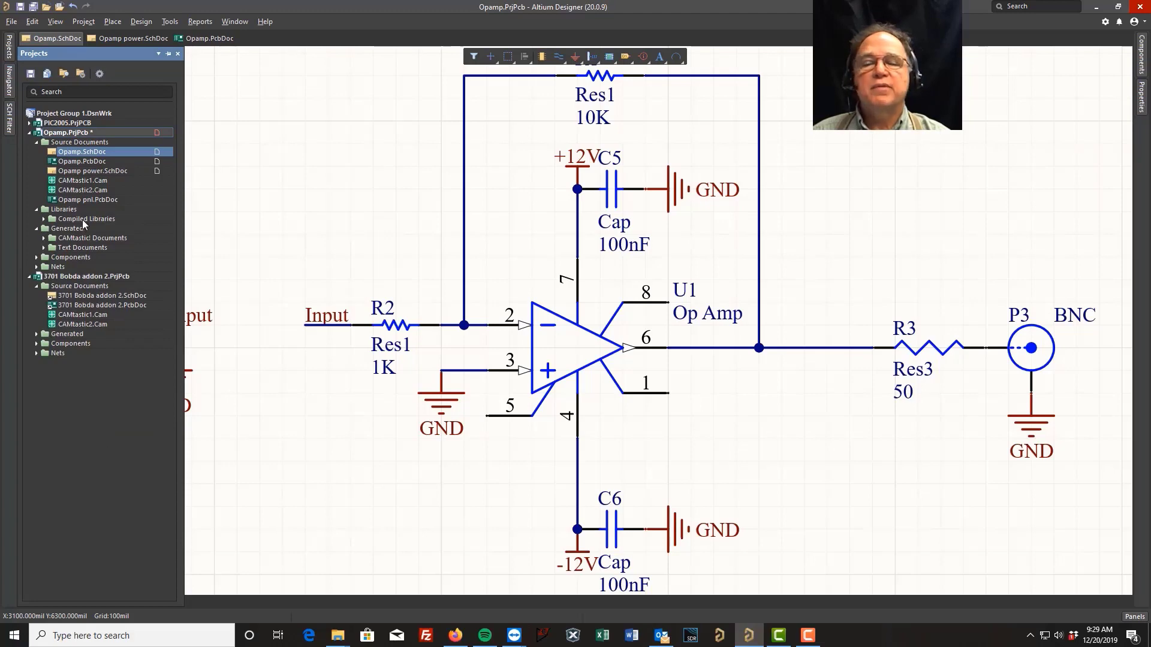
click(43, 219)
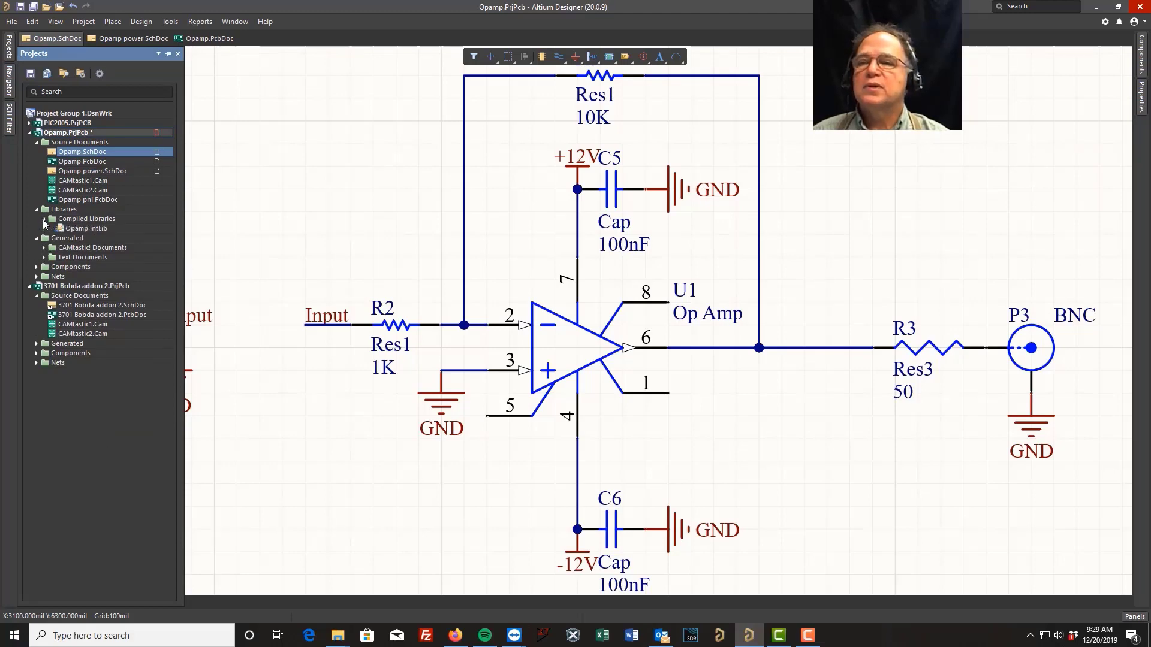
click(69, 229)
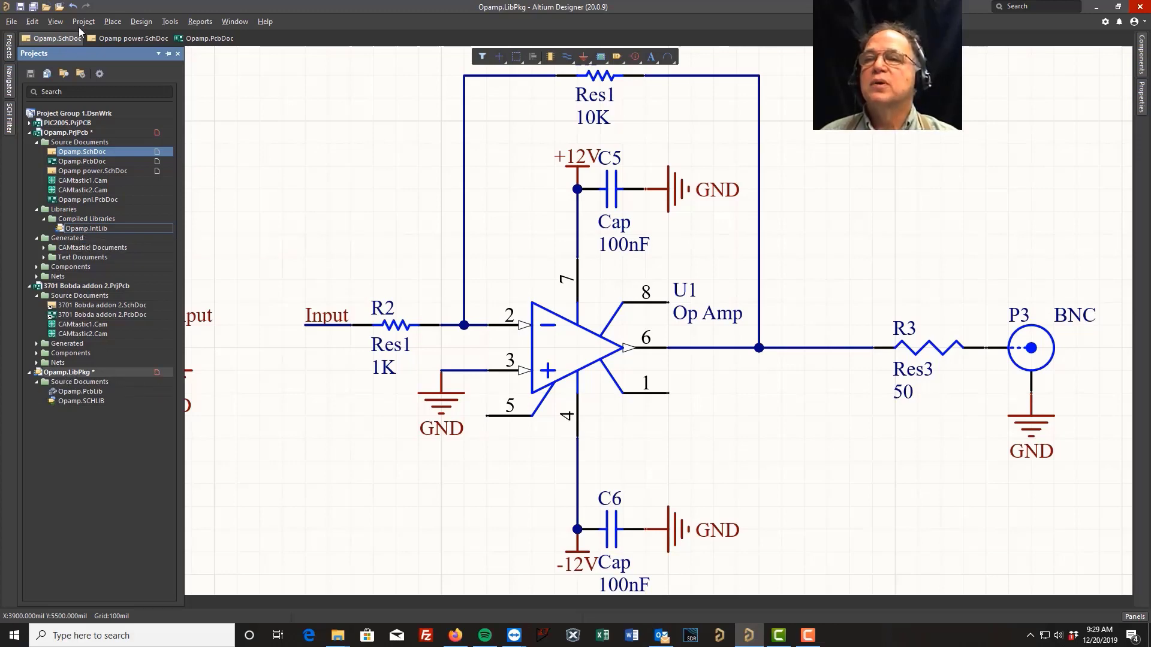
Save all documents, saving the library package as Opamp.LibPkg
click(13, 23)
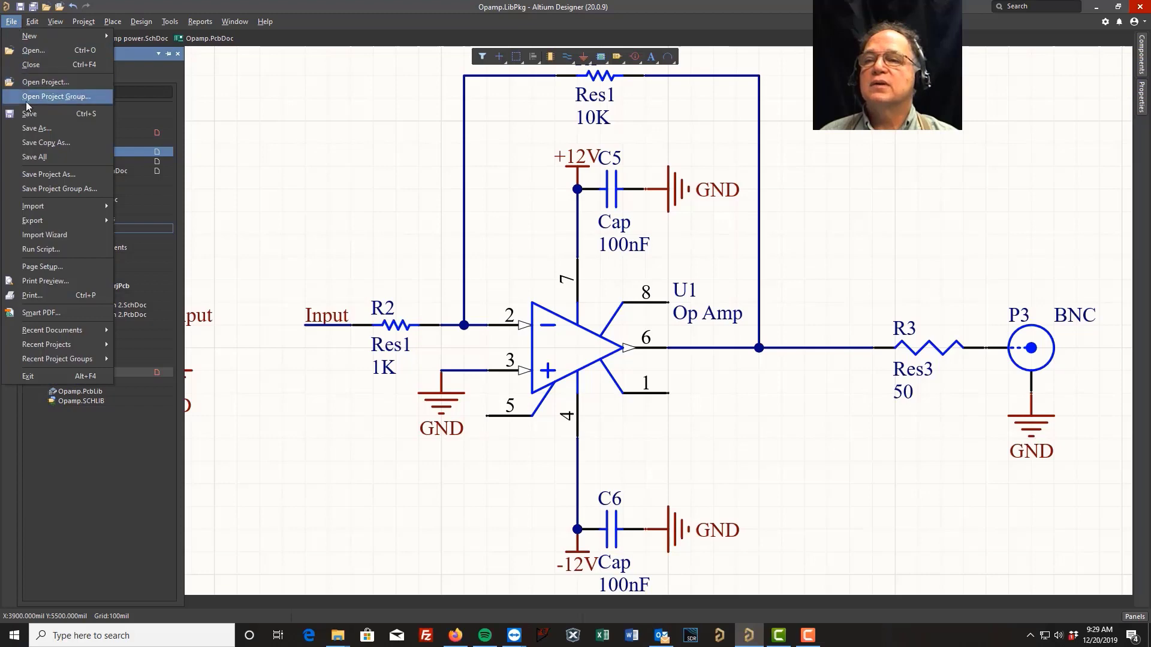
click(33, 157)
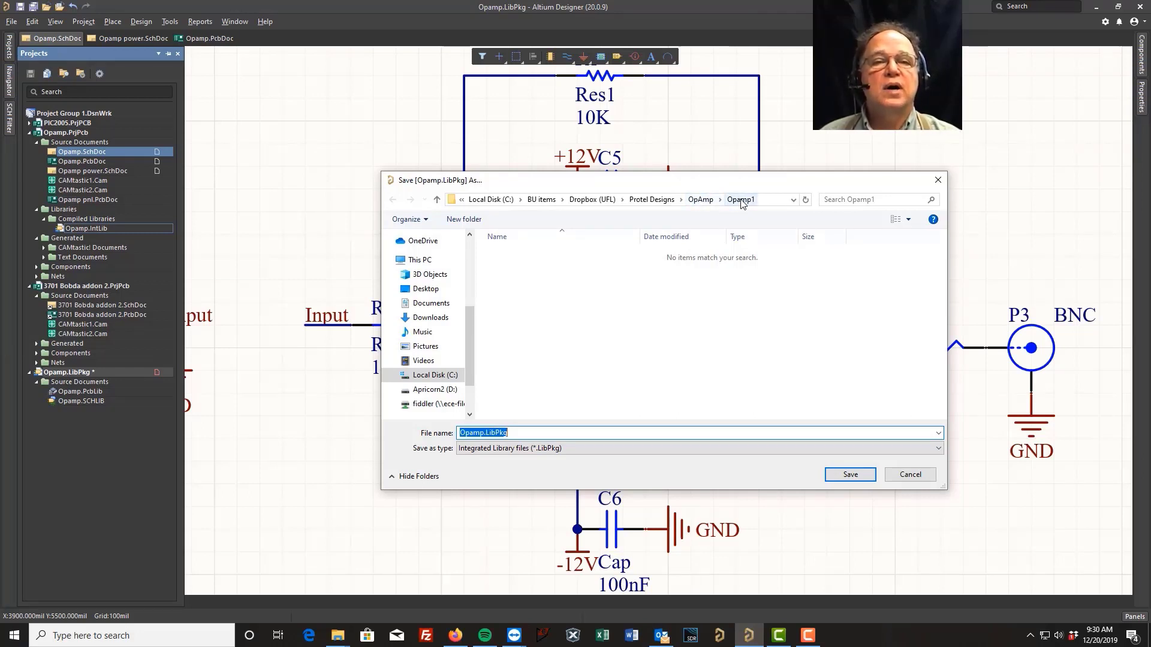
click(849, 479)
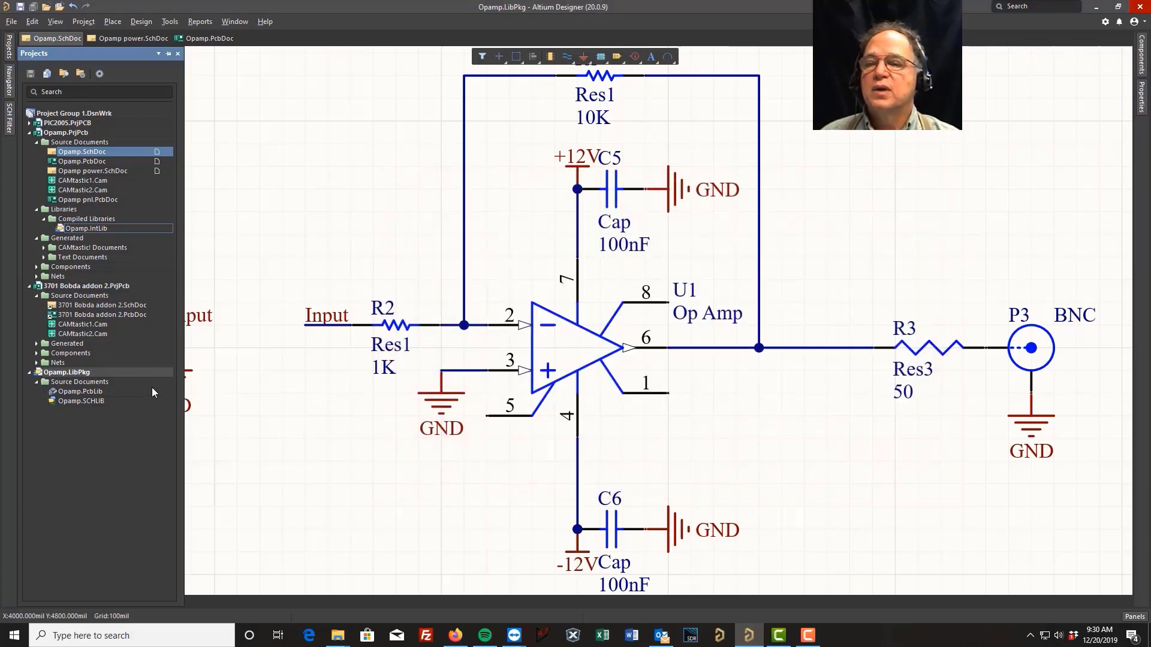
Open the Op Amp symbol in the Opamp schematic library and add short dash lines across the triangle's middle
double_click(94, 400)
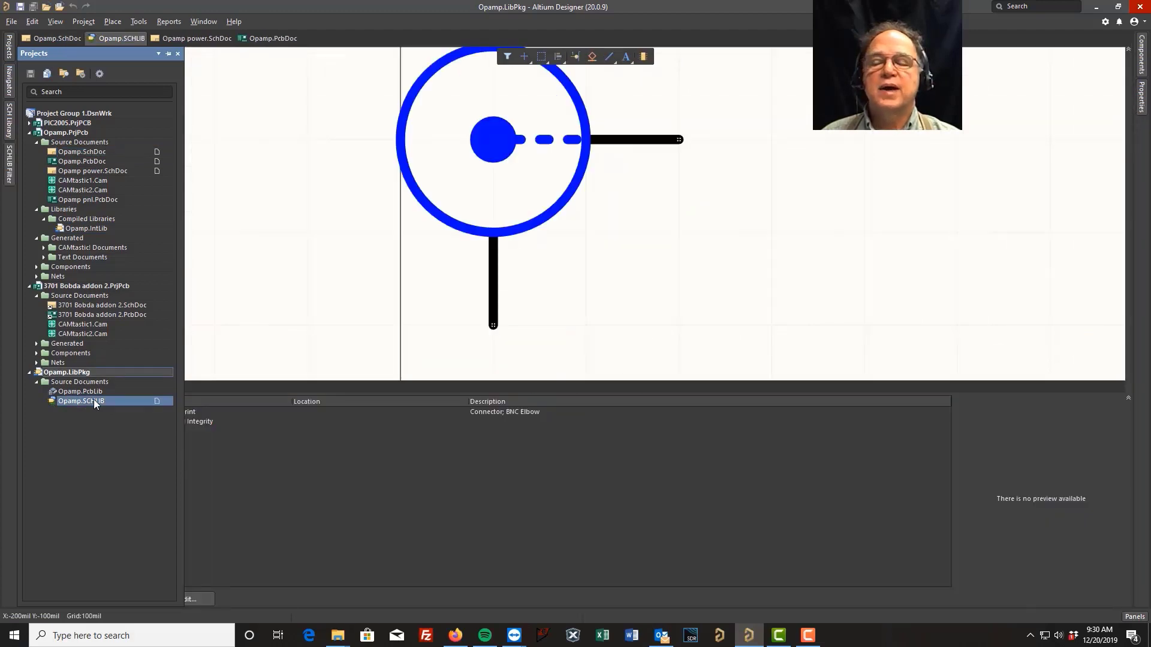
click(9, 120)
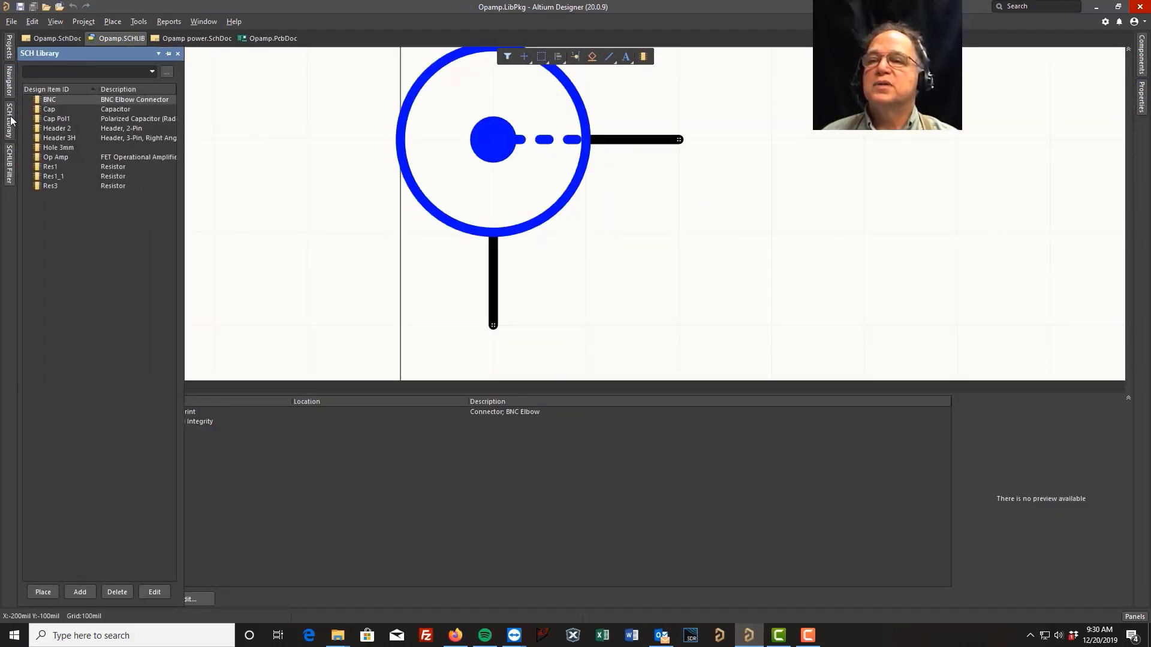
click(55, 158)
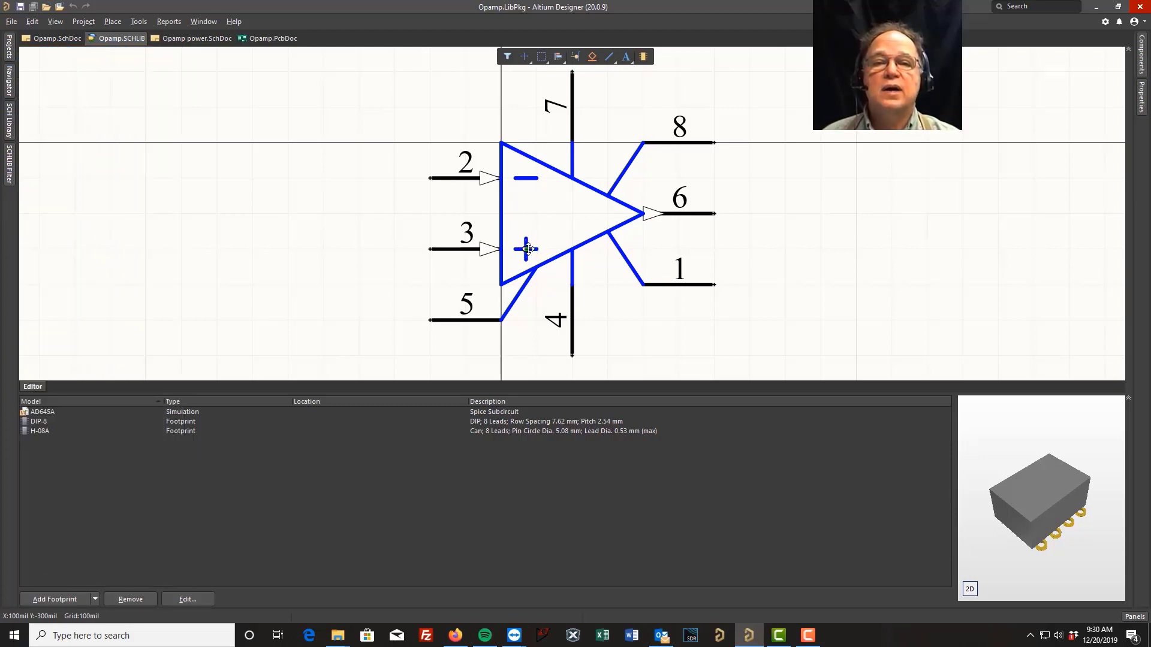
click(525, 249)
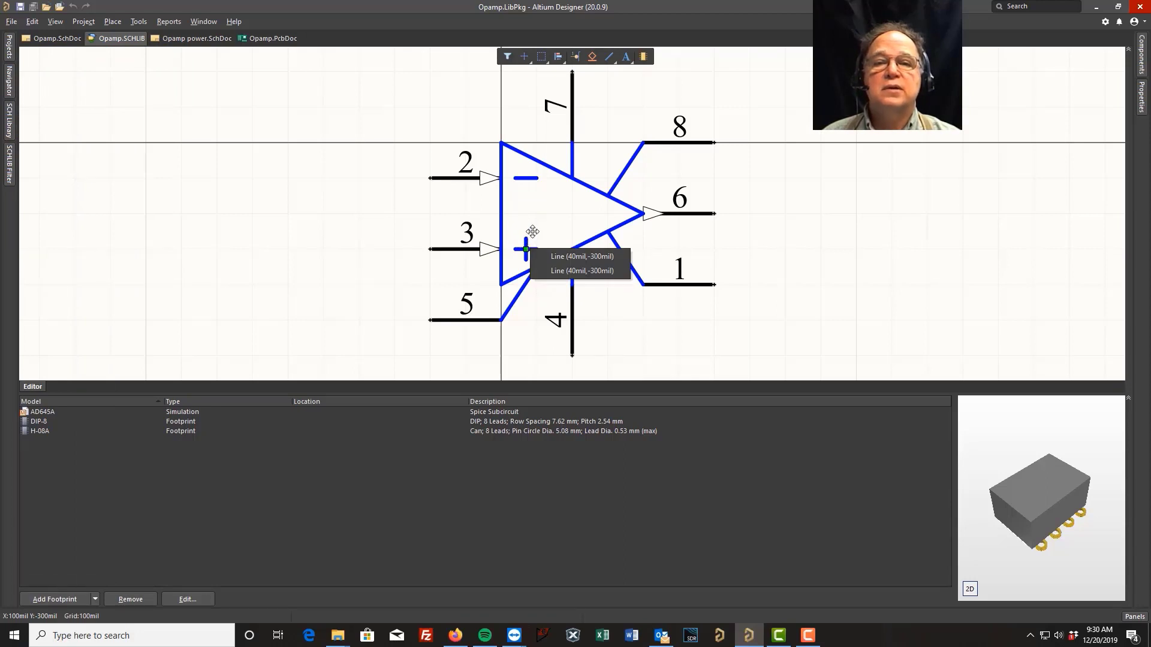
click(558, 257)
click(552, 217)
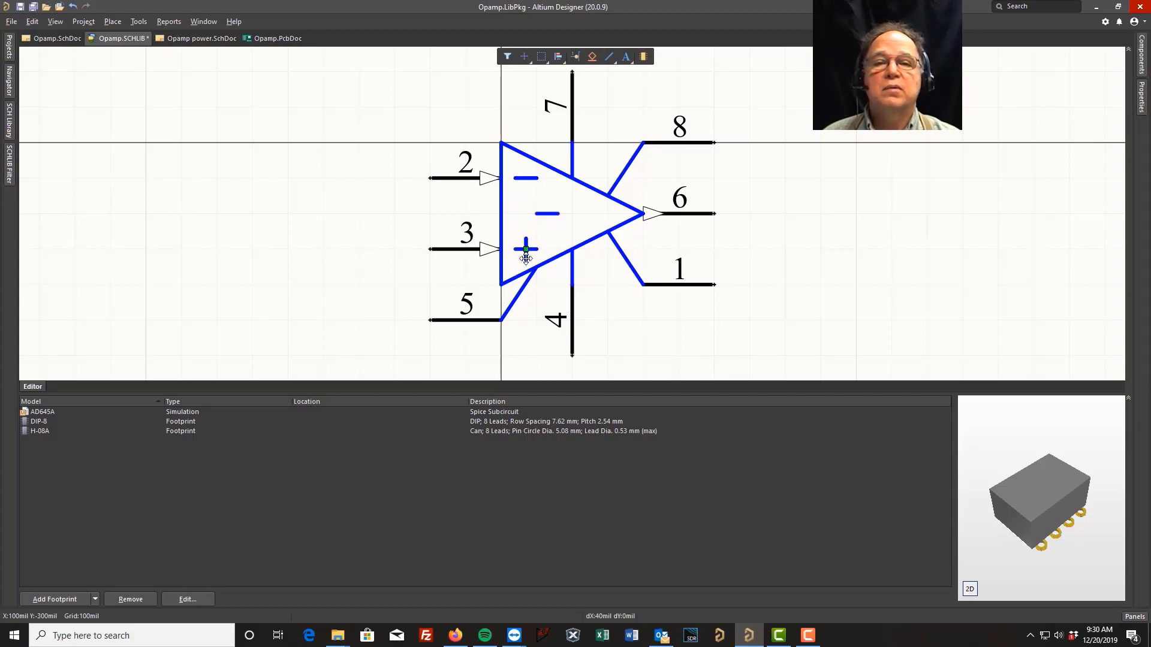
drag(522, 178, 580, 207)
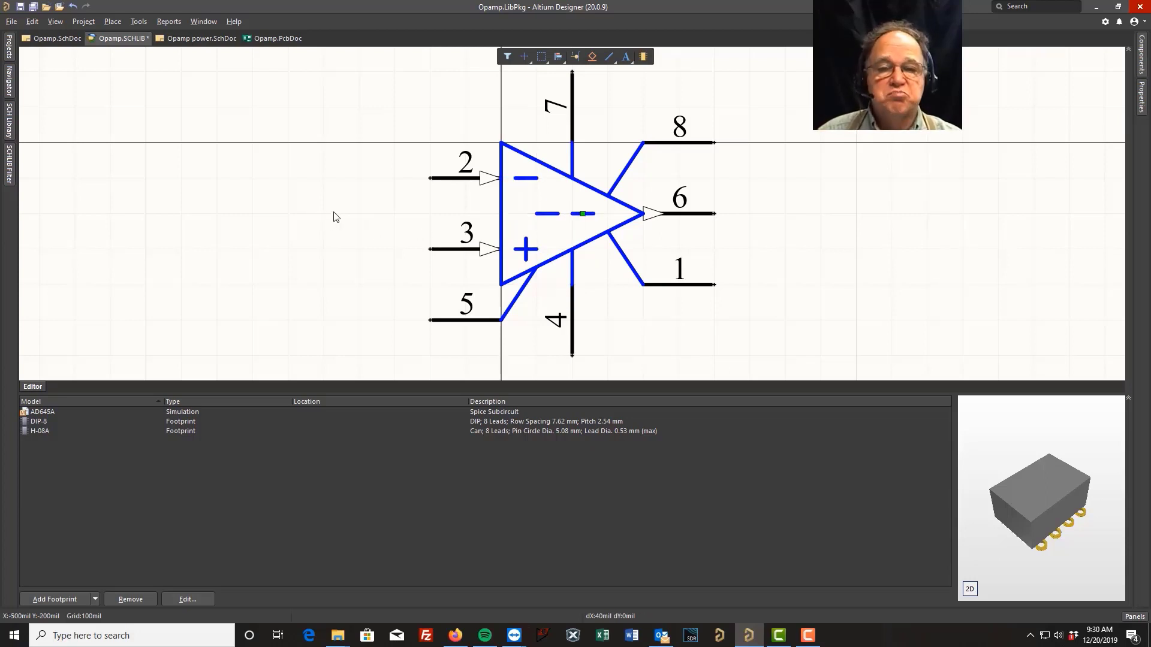
Update the schematic sheets from the modified Op Amp symbol and view the op-amp schematic
click(21, 7)
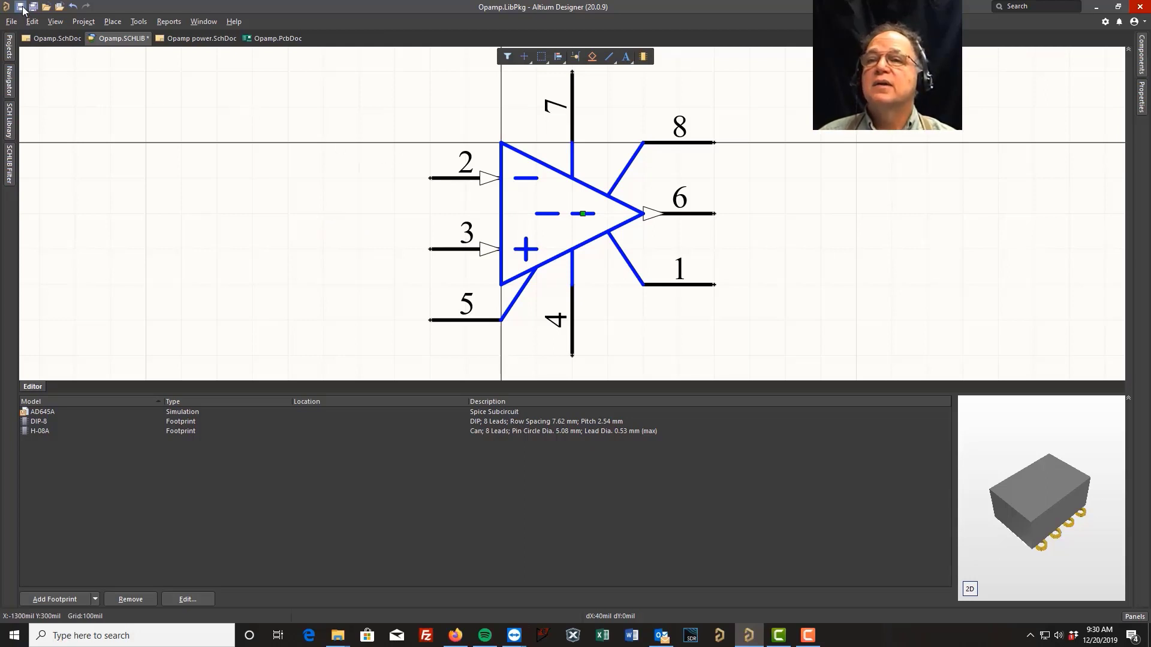
click(9, 120)
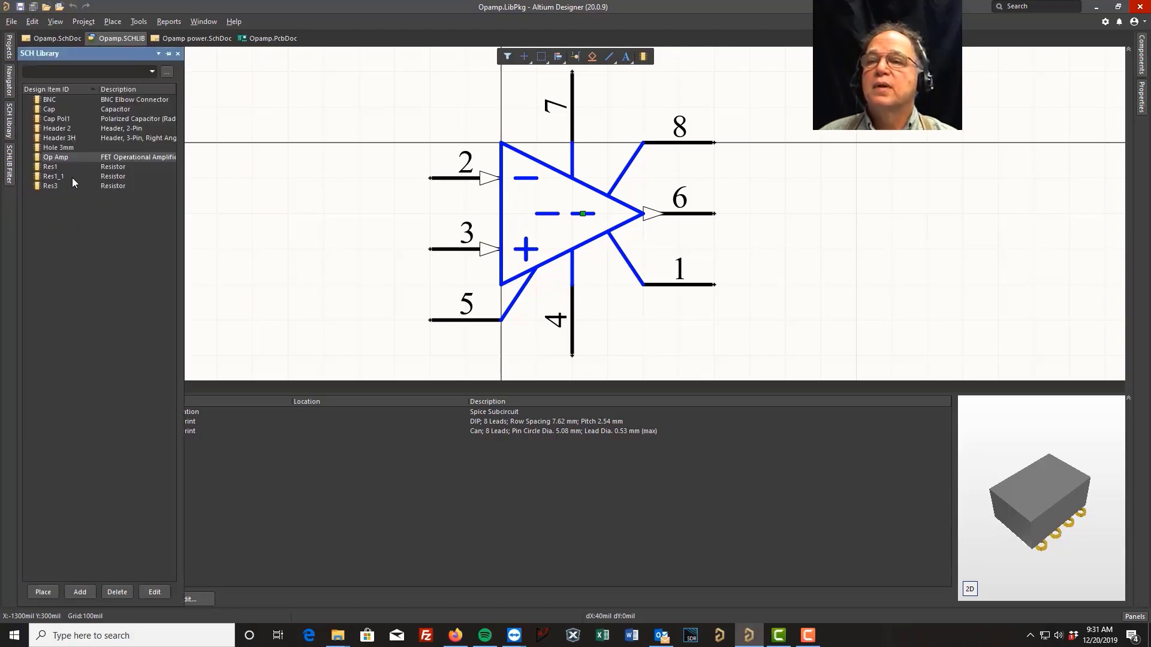
right_click(67, 156)
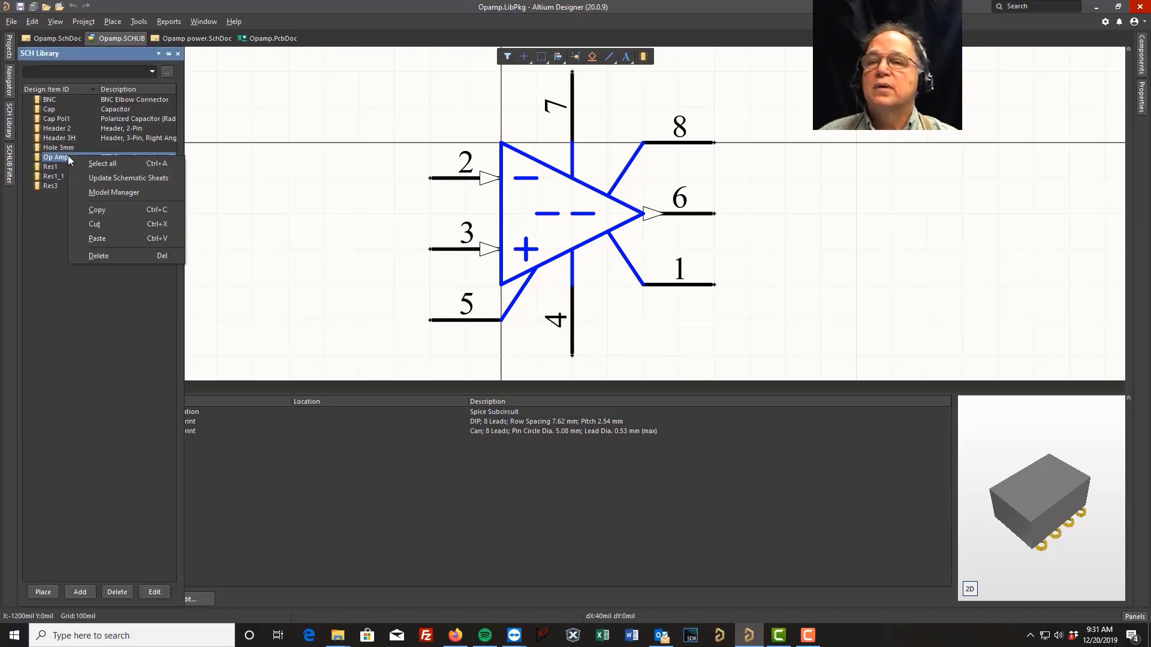
click(120, 178)
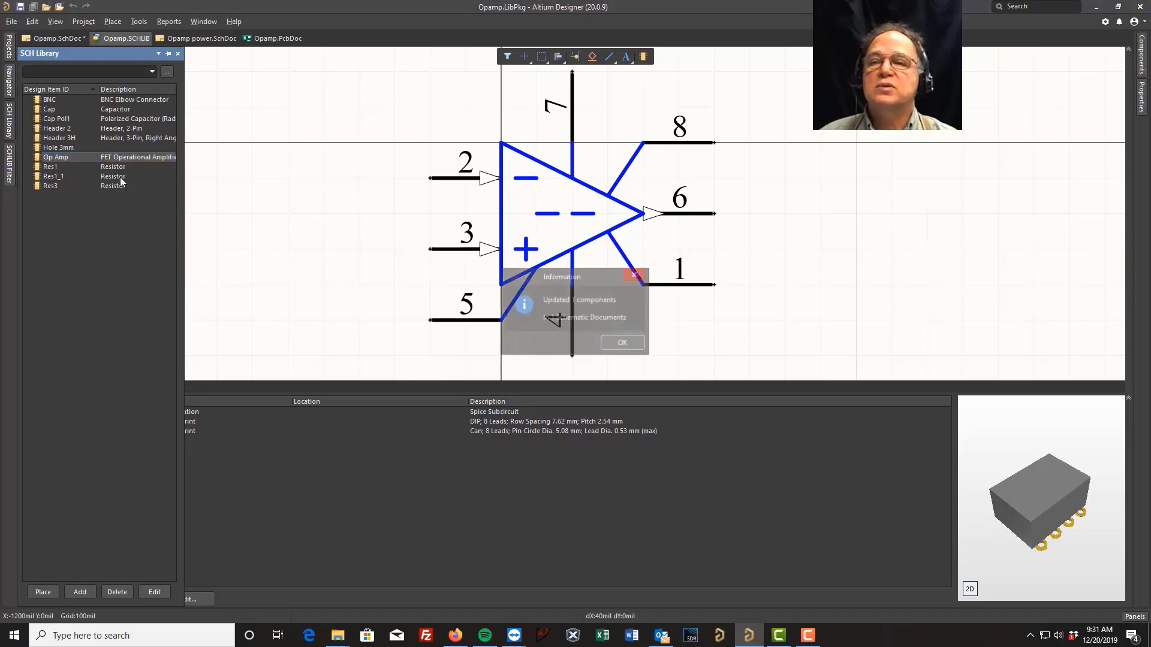
click(628, 346)
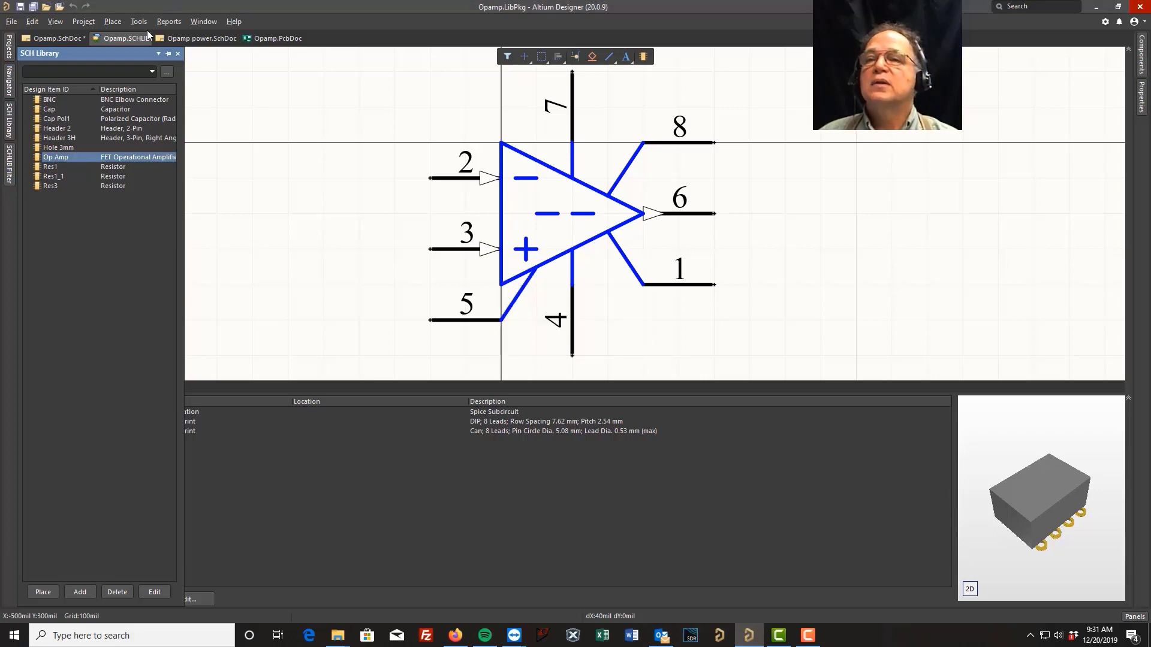
click(56, 38)
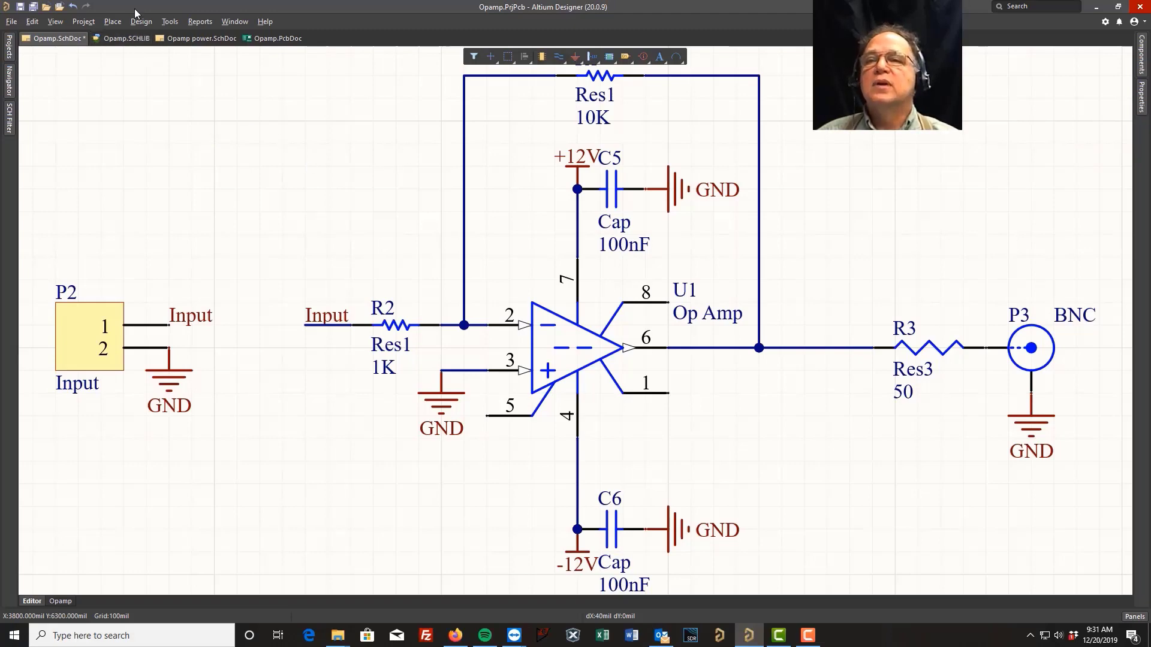
Open the Opamp PCB library and browse the RB7.6-15, RAD-0.3 and J1-0603 footprints
click(9, 54)
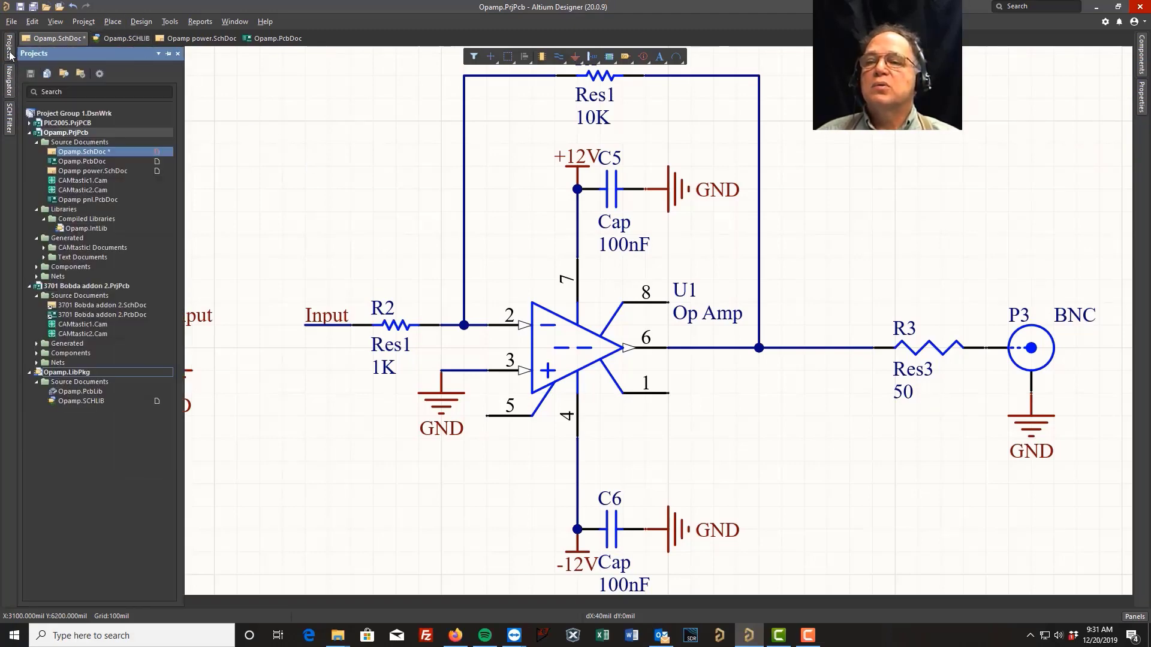
click(81, 392)
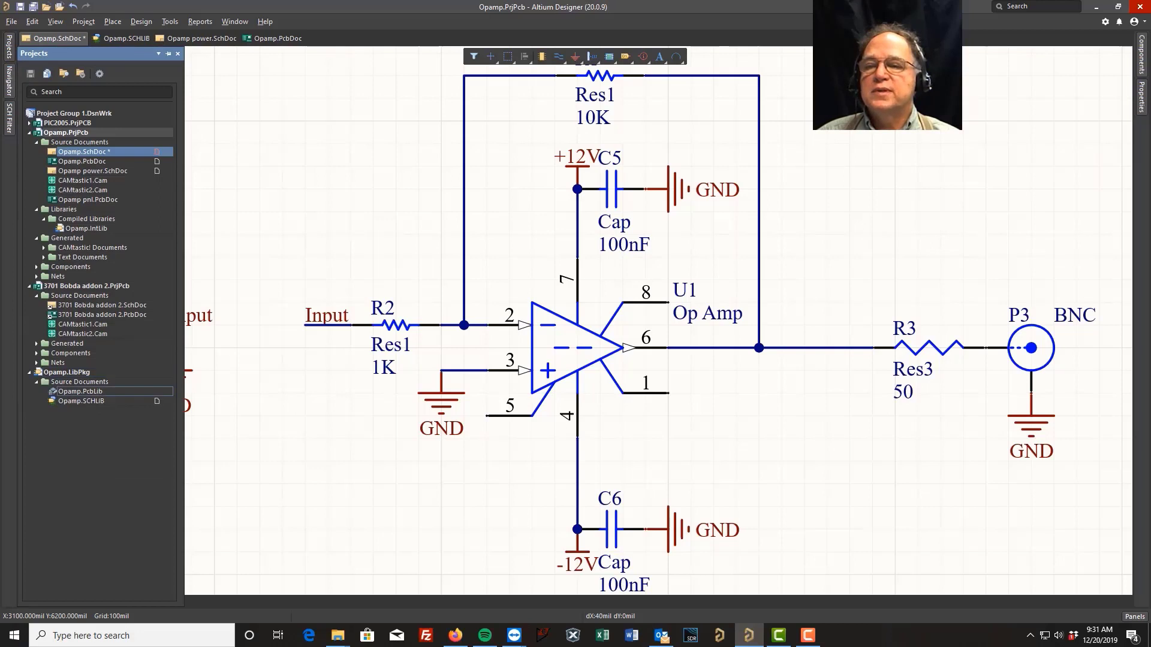
double_click(96, 391)
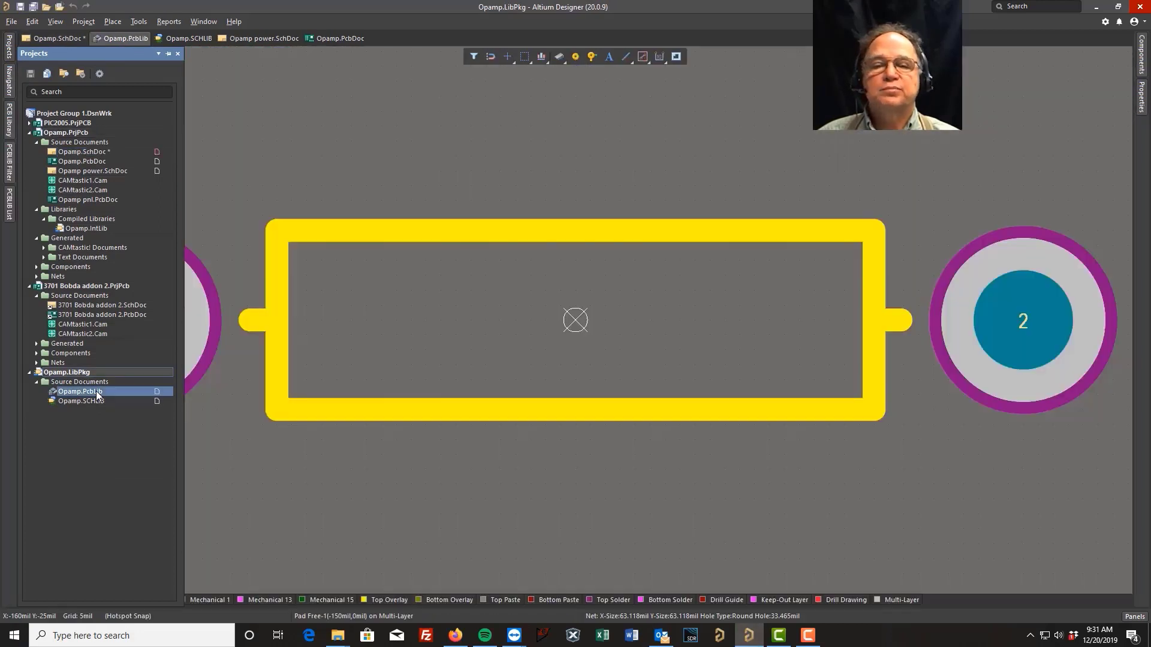
click(9, 118)
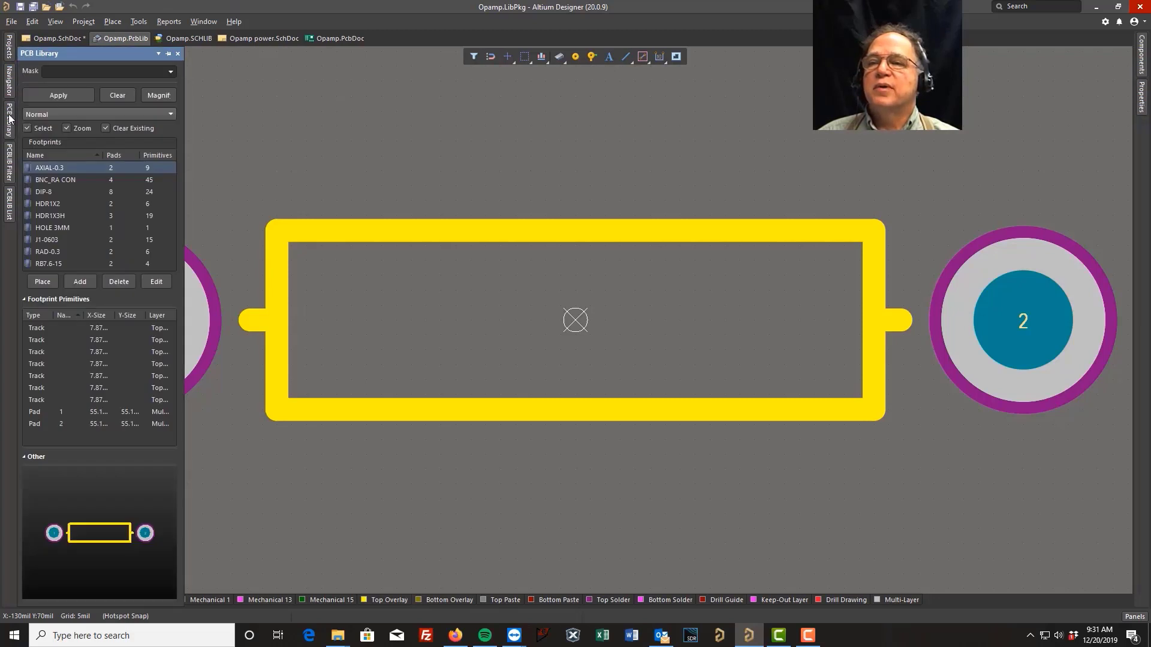
click(48, 264)
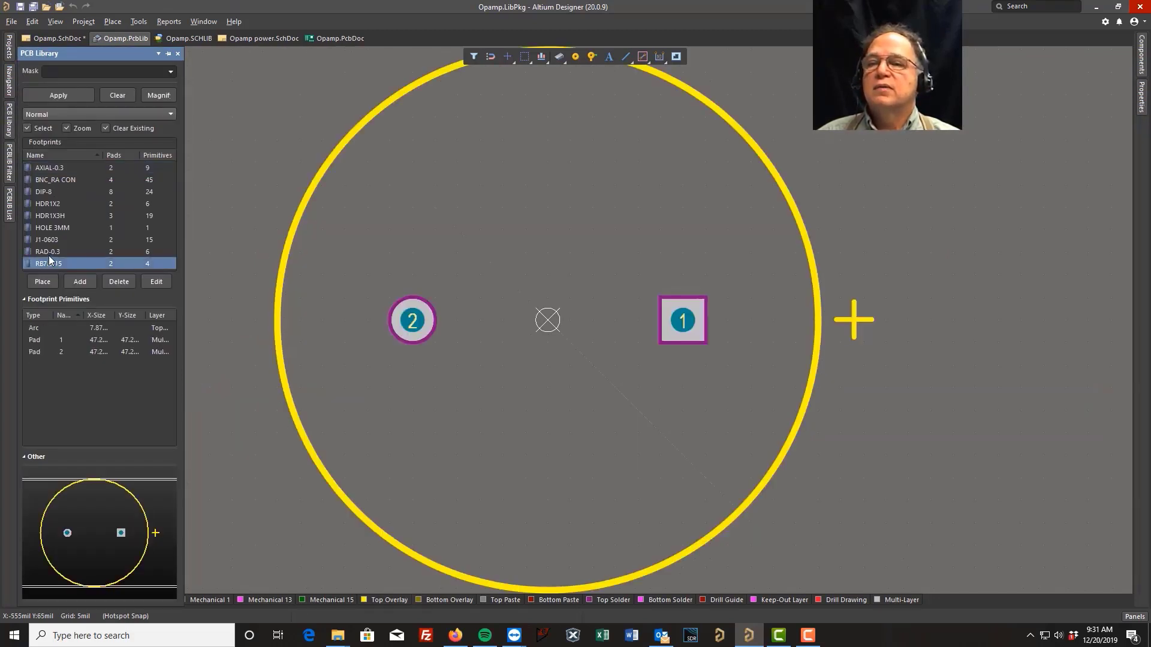
click(49, 252)
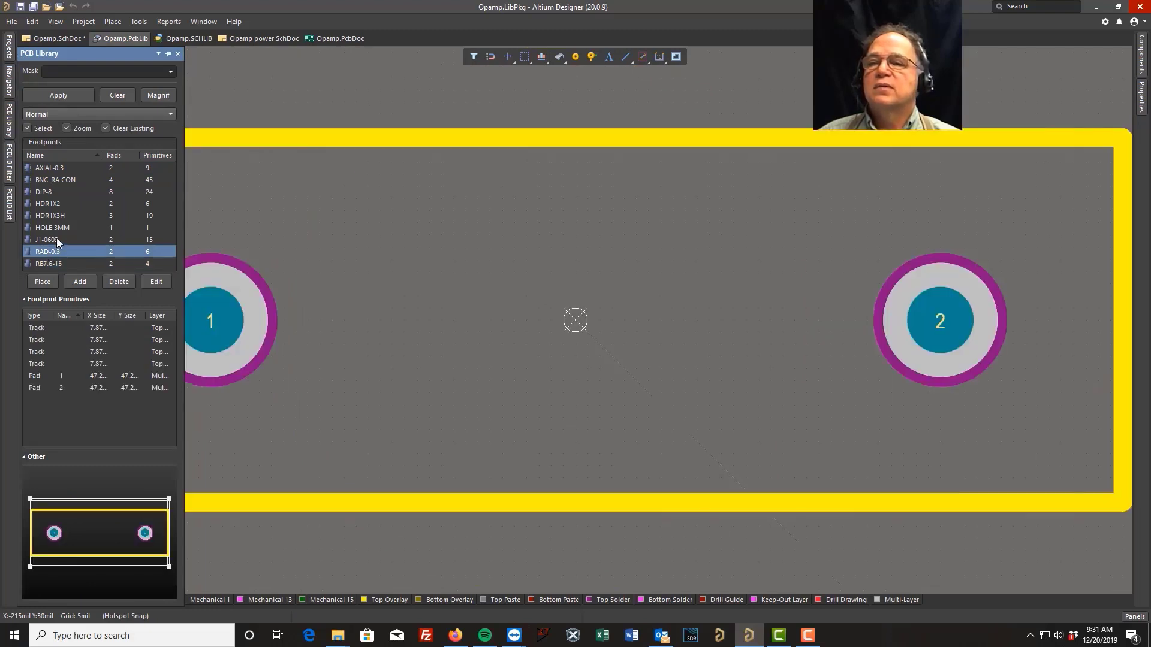
click(57, 240)
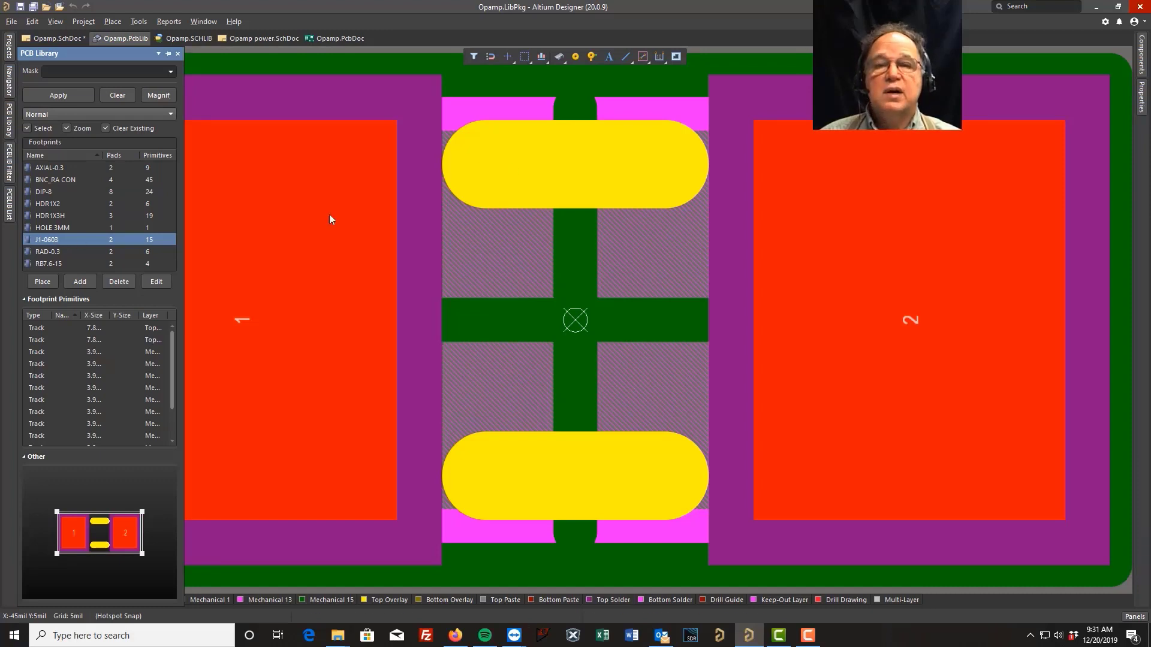
Delete the Top Overlay line across the lower pad of the J1-0603 footprint and save the library
click(574, 168)
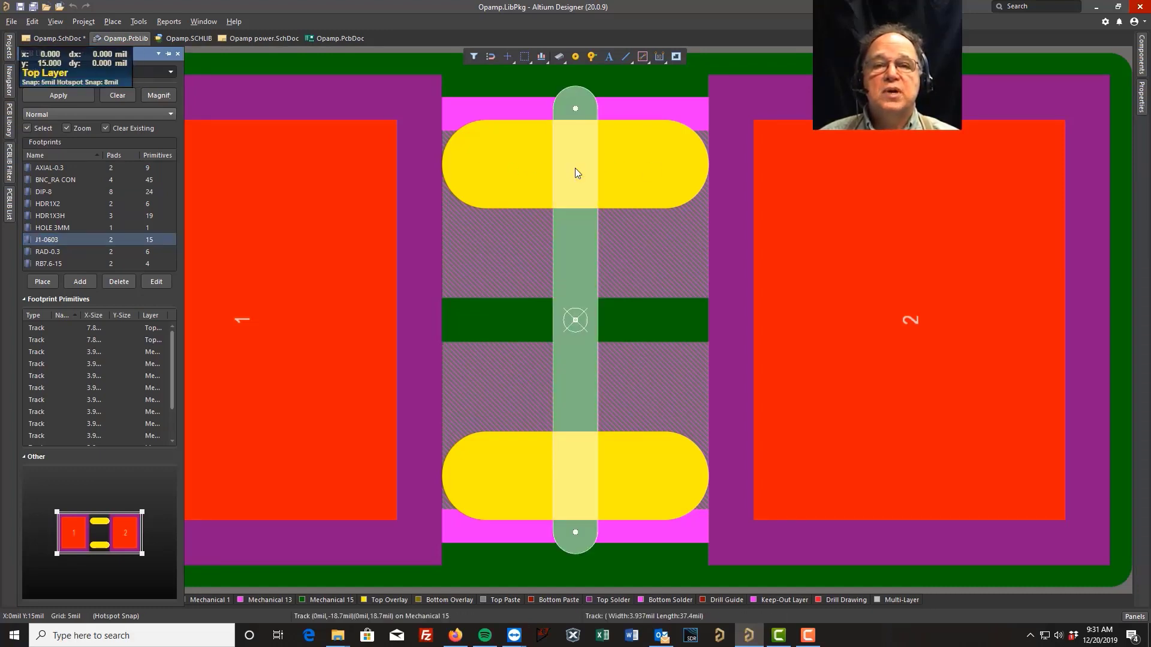
click(391, 600)
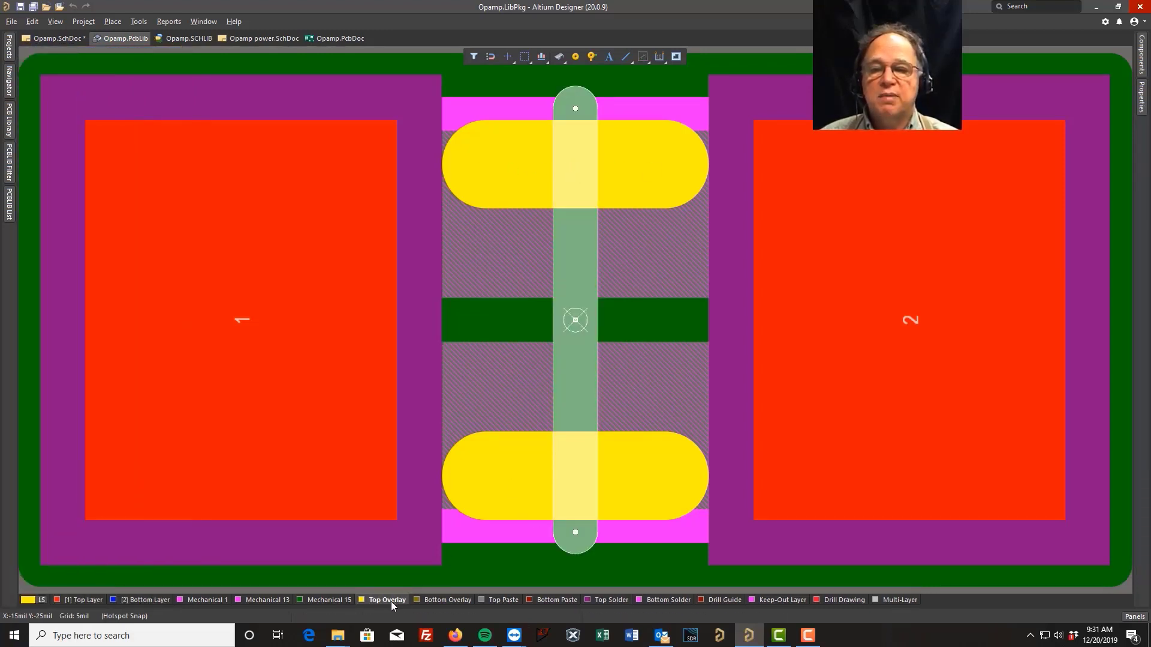
click(495, 475)
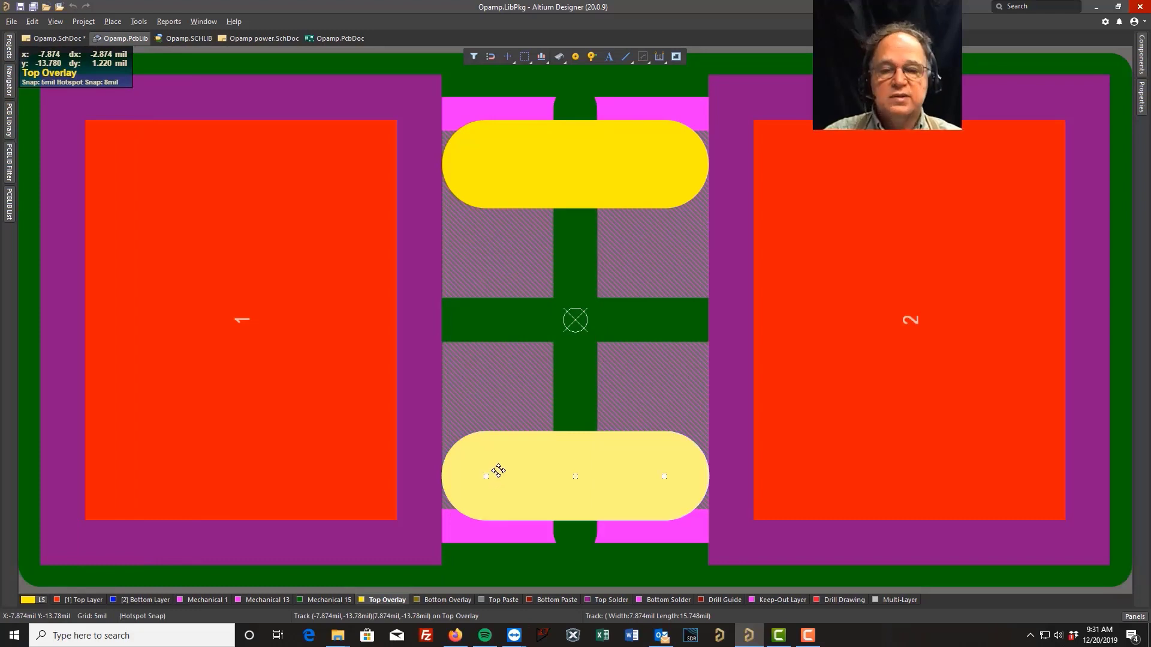
key(Delete)
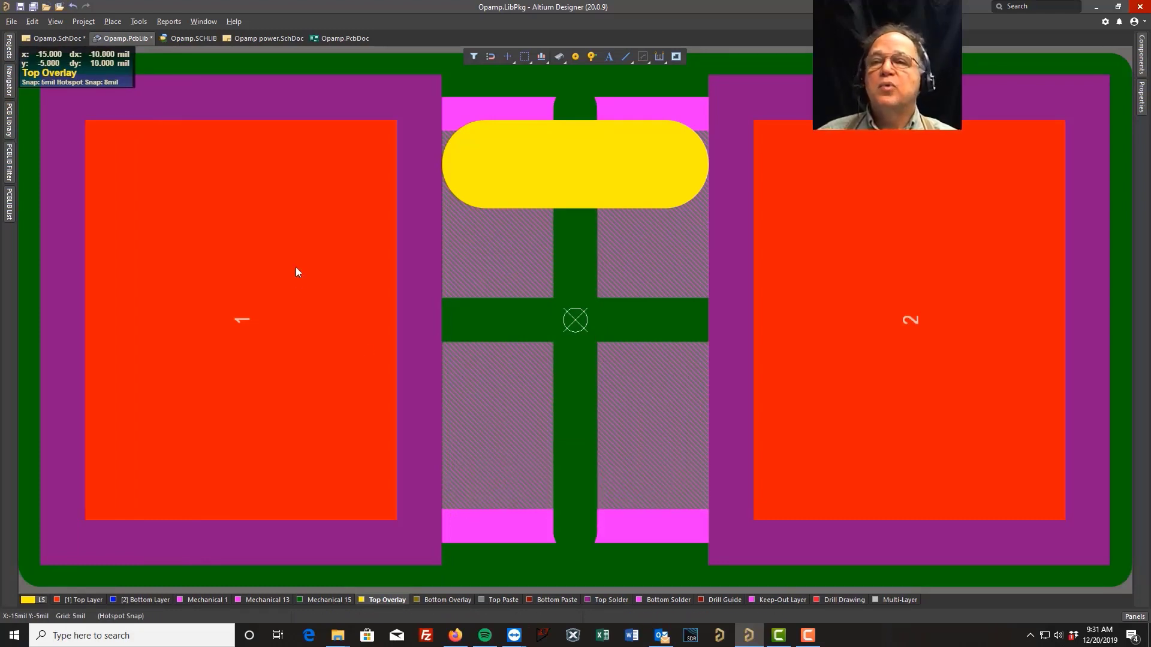
click(21, 6)
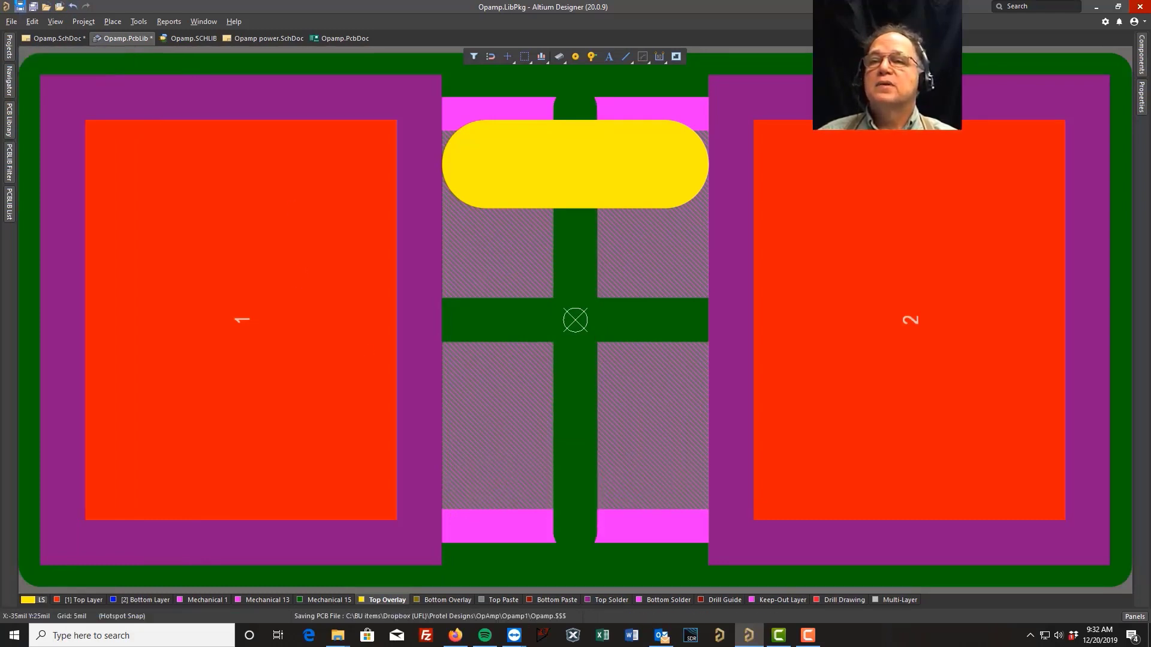
Update the PCB with the modified J1-0603 footprint, keeping all primitive and pad attribute update options
click(11, 120)
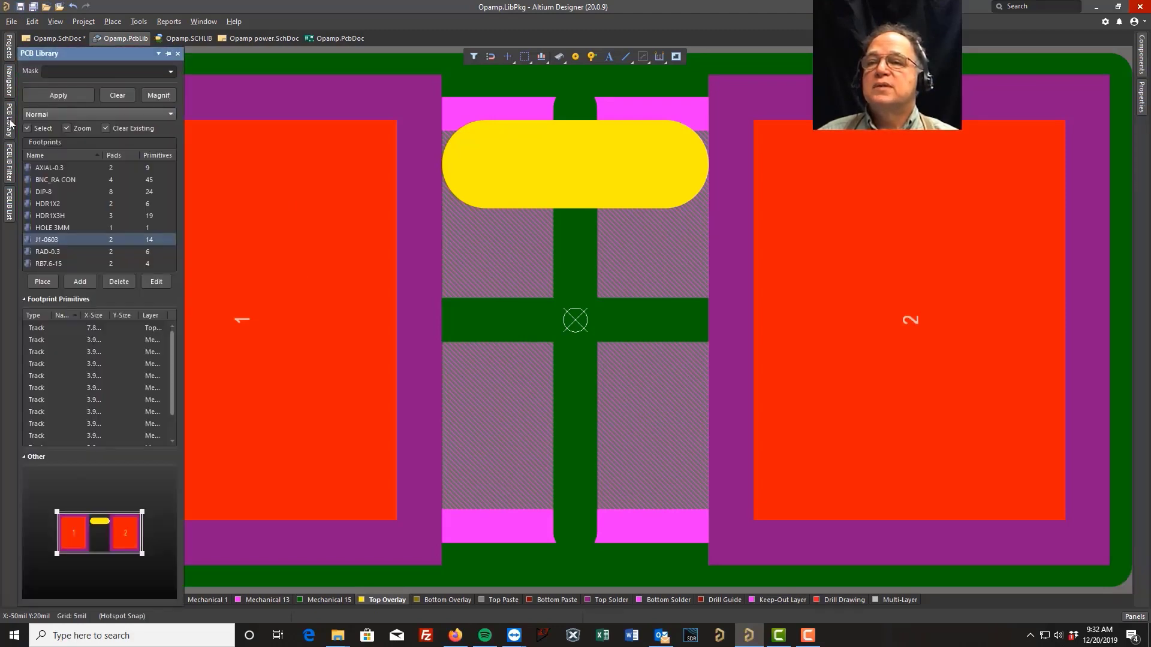
right_click(63, 239)
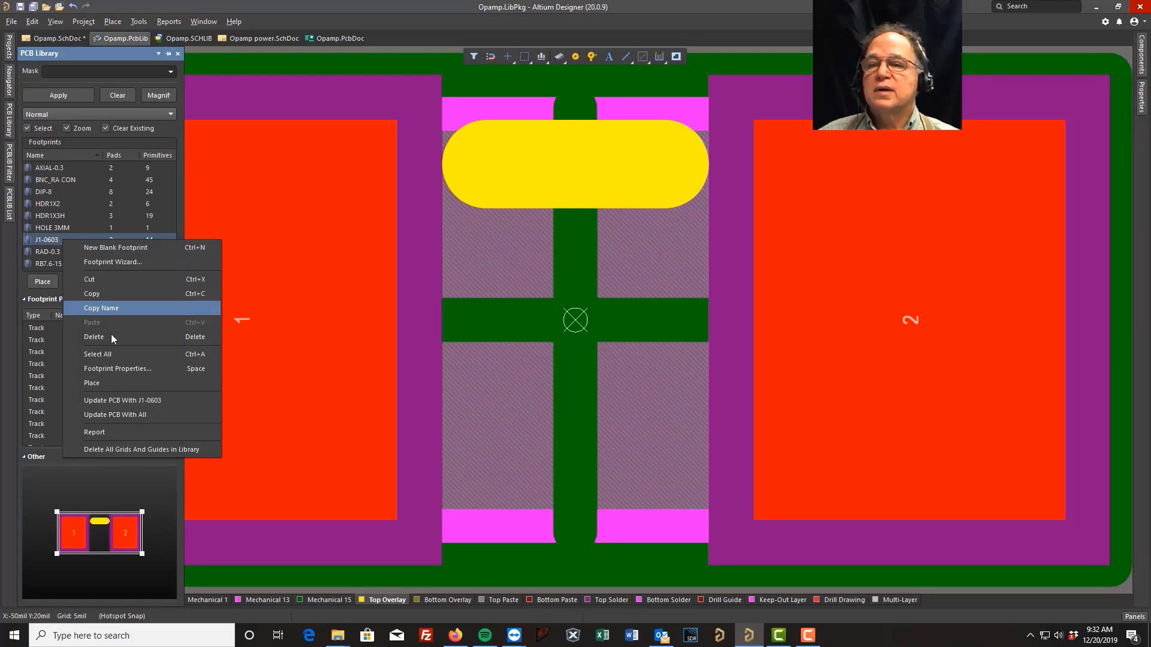
click(128, 400)
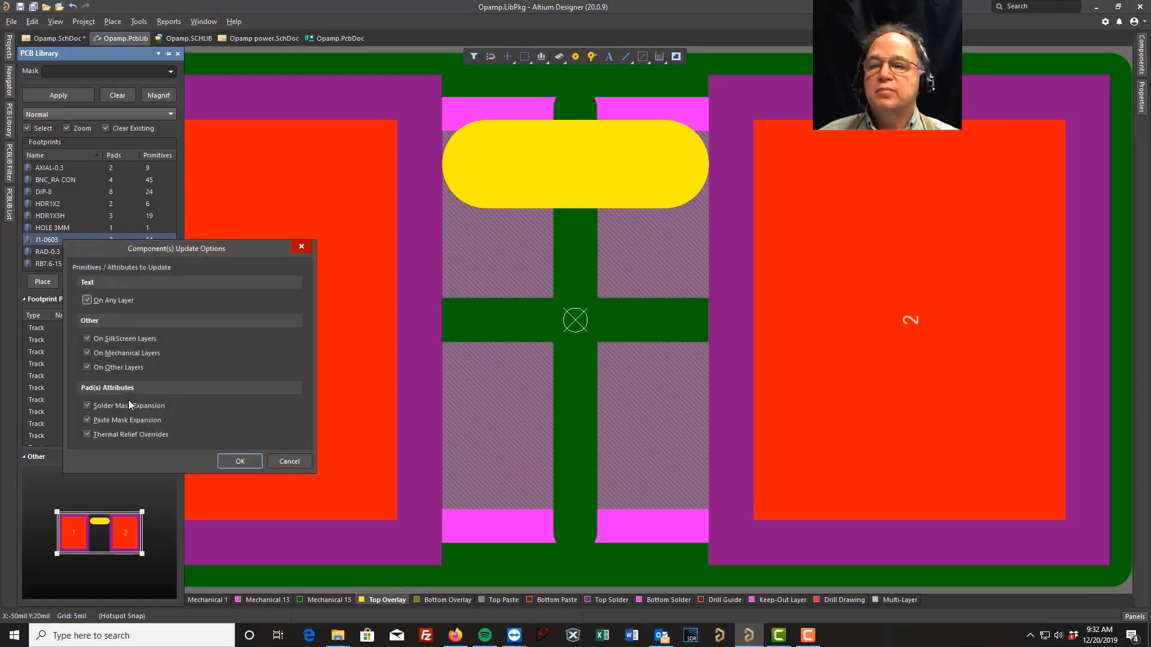
click(237, 460)
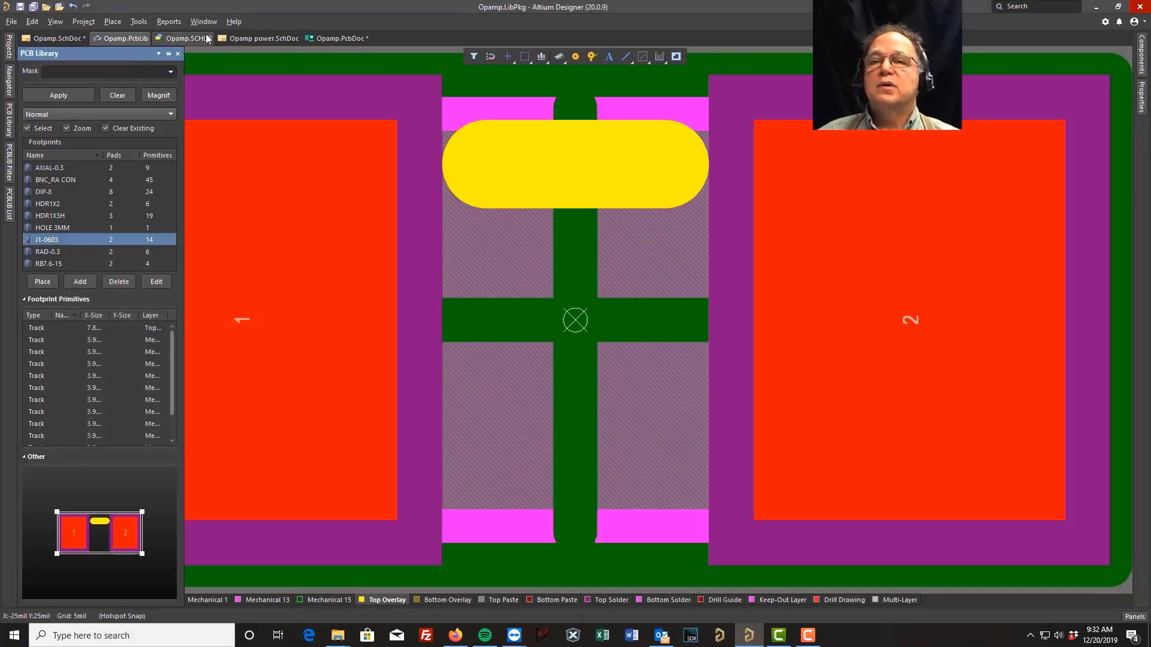
Switch to the op-amp PCB document and examine the updated board layout
click(207, 38)
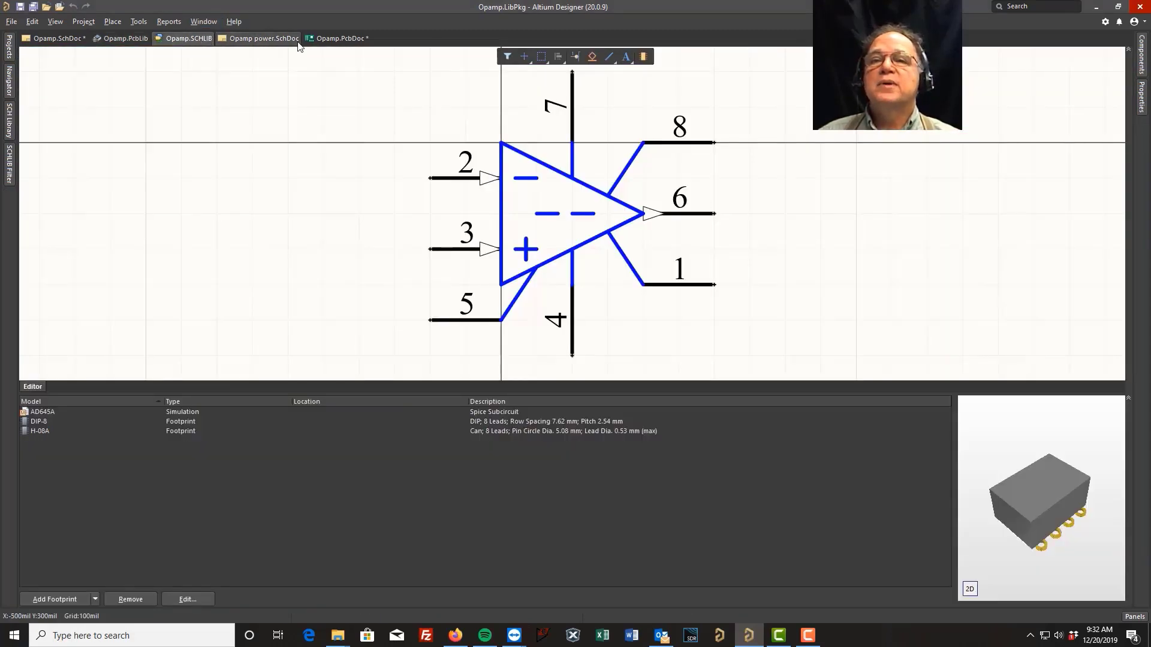
click(329, 38)
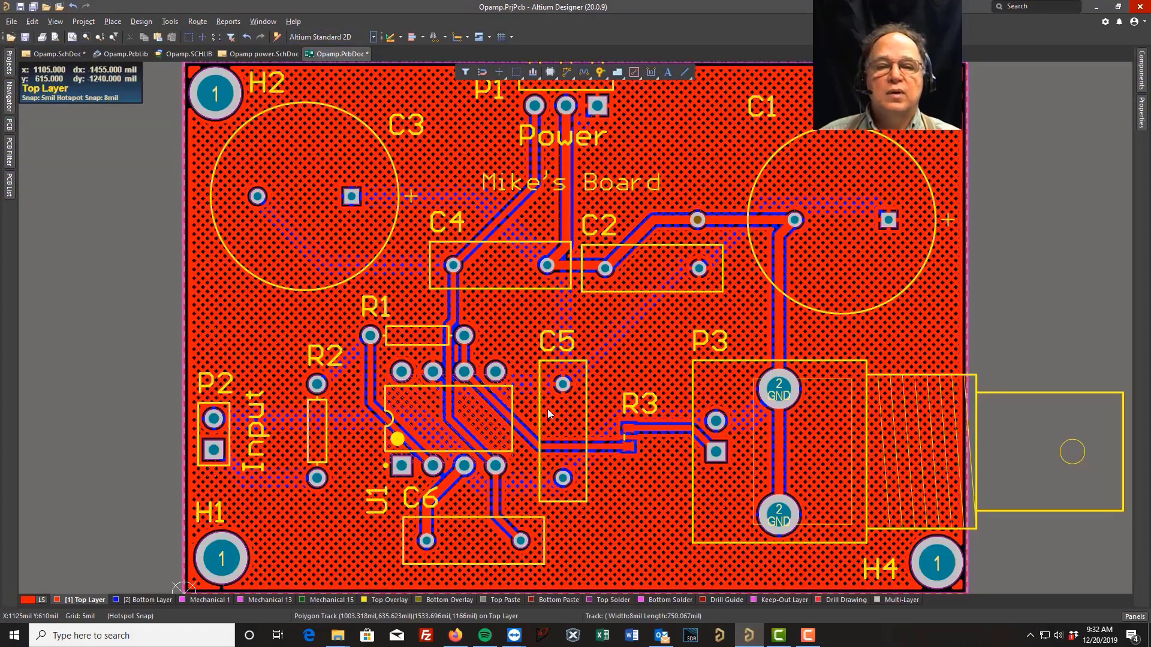
ctrl+scroll(652, 444, up, 5)
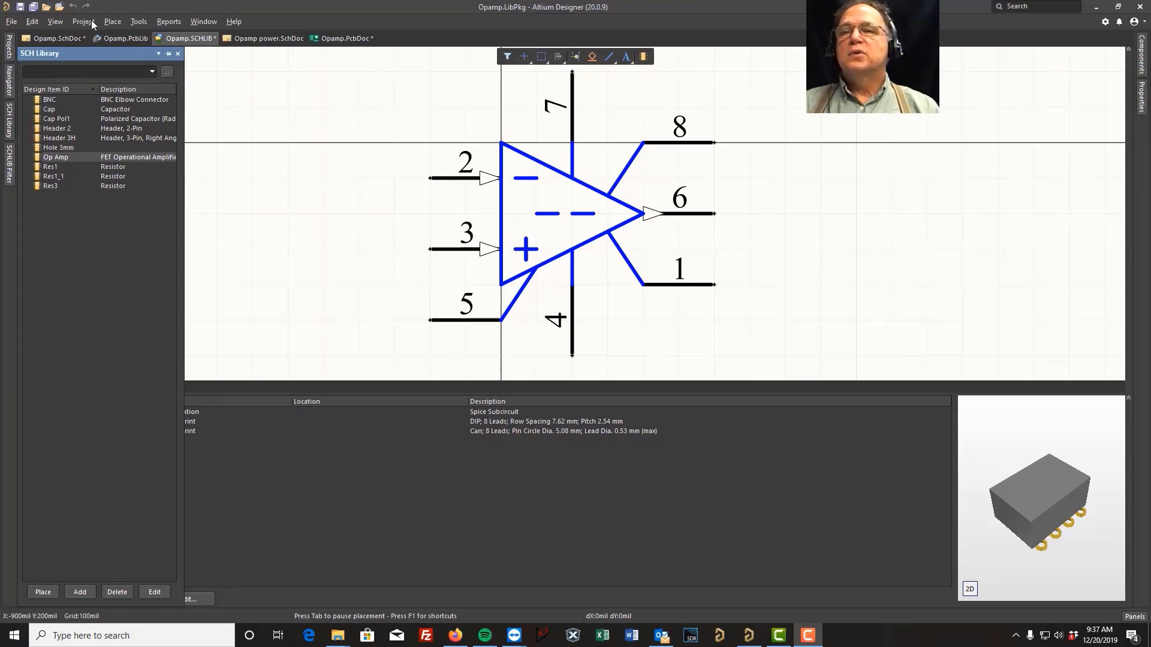
Create a new schematic library component named Test
click(139, 23)
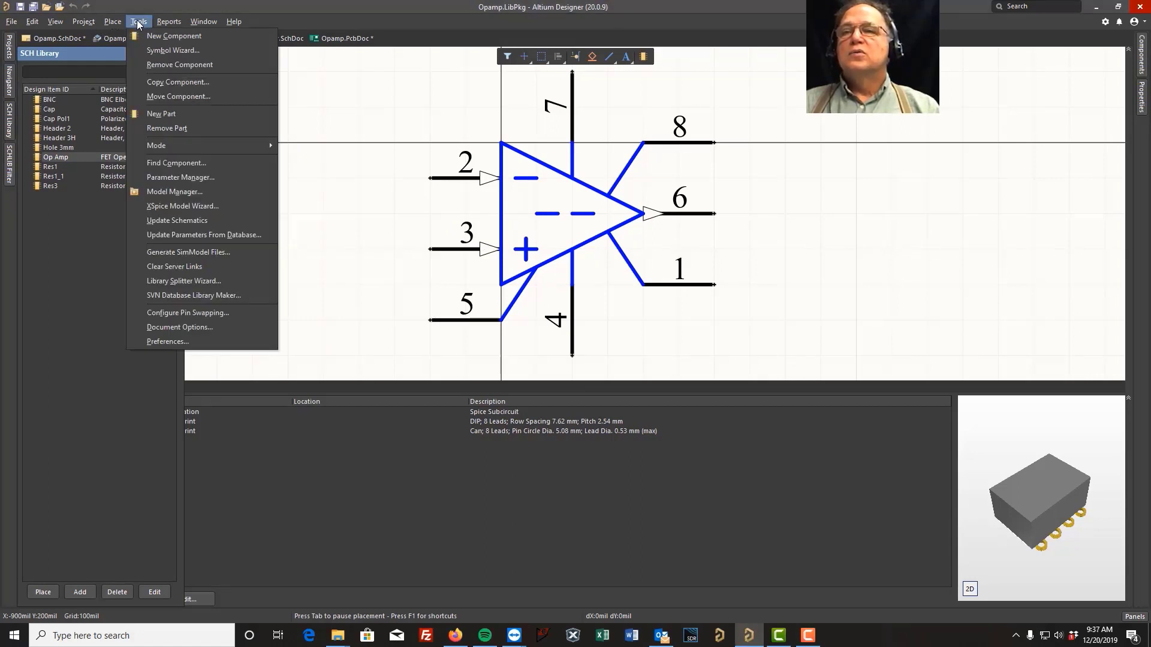
click(160, 34)
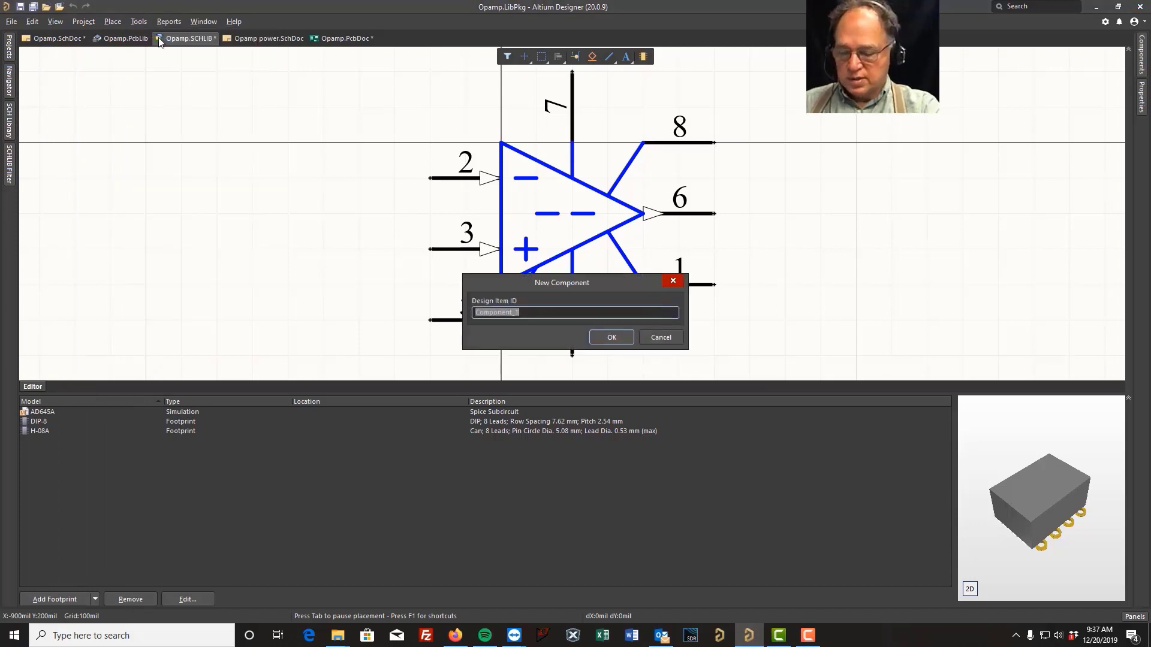
text(Test)
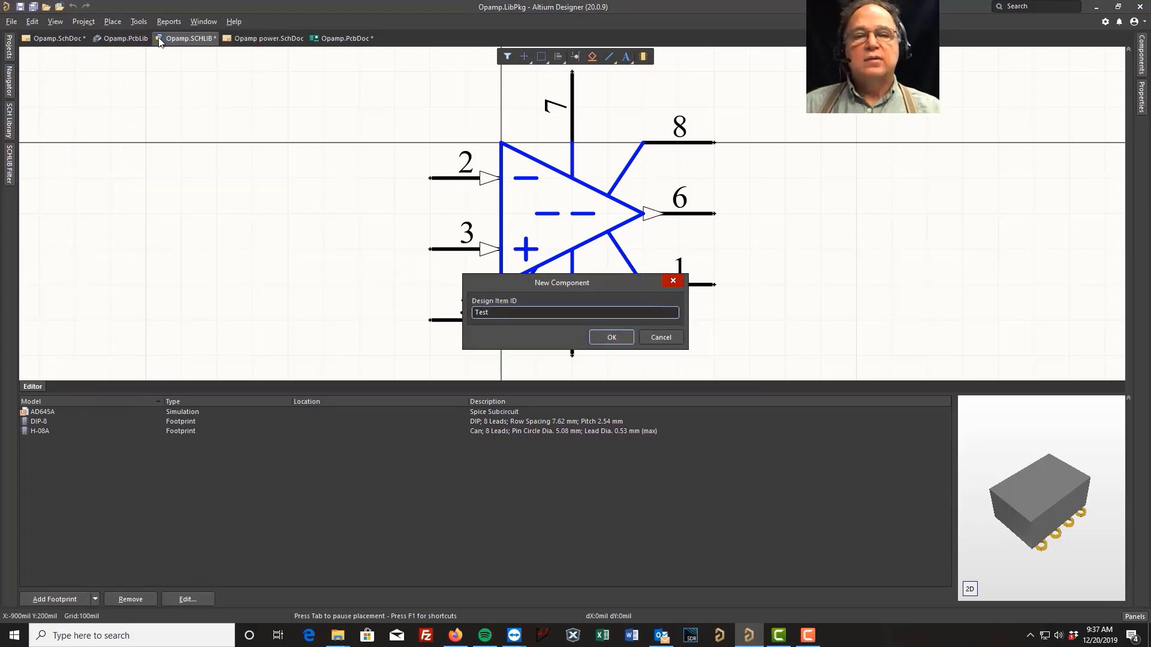
click(612, 338)
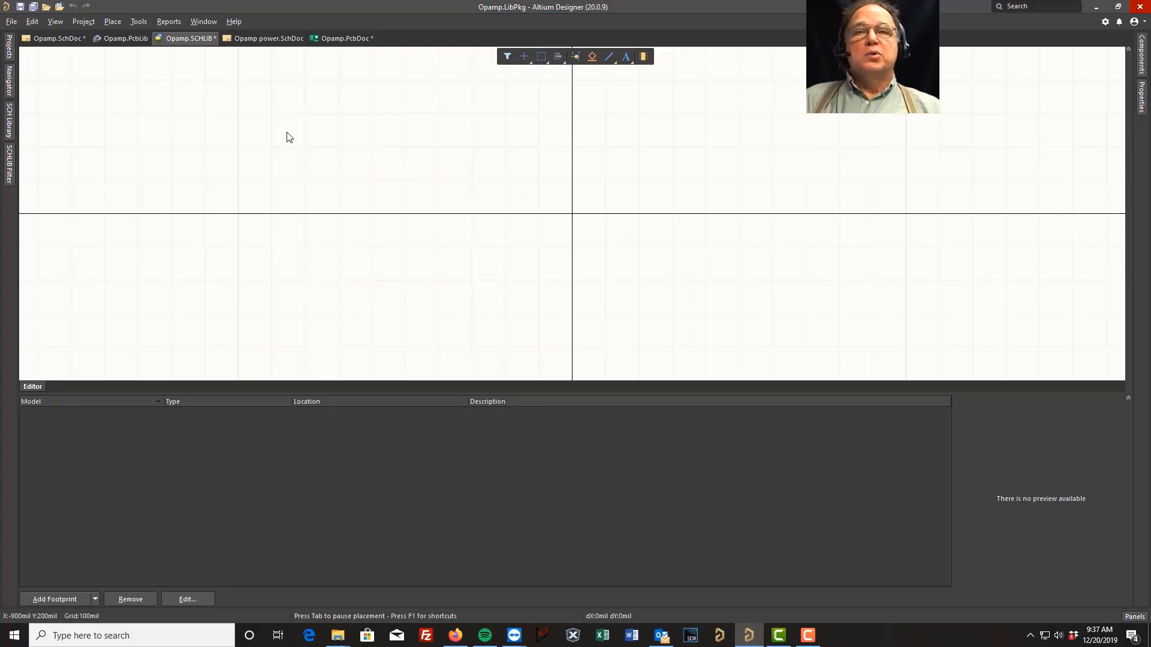
Place a rectangle about 500 by 400 mil and move it to the left of the origin
click(112, 21)
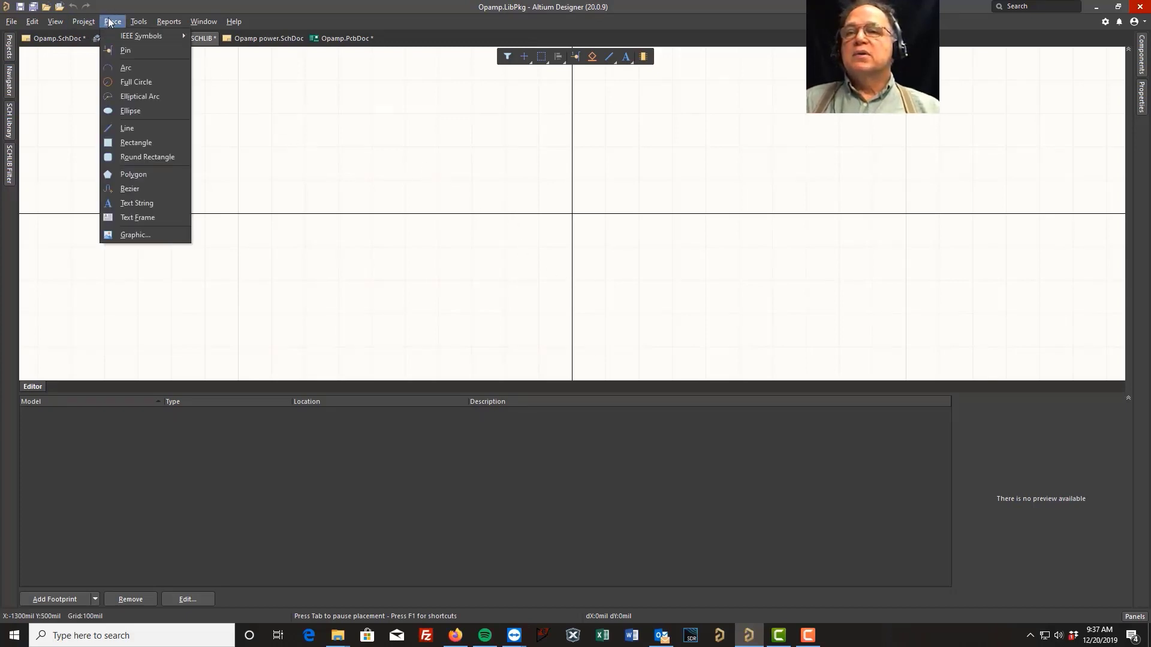
click(132, 144)
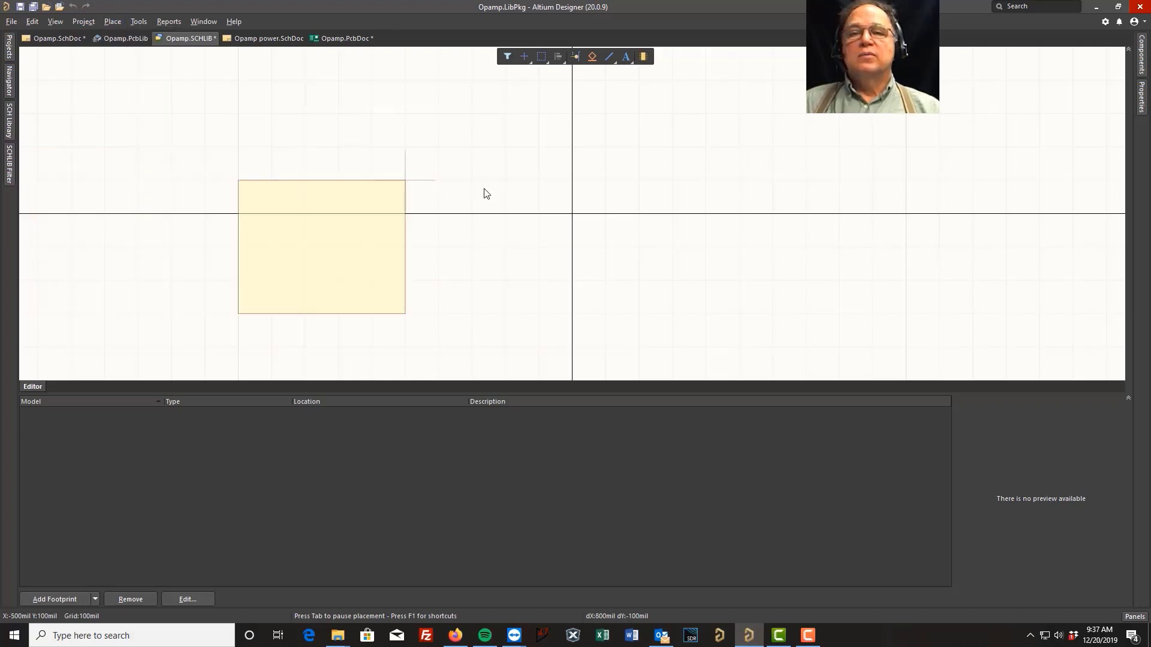
click(572, 181)
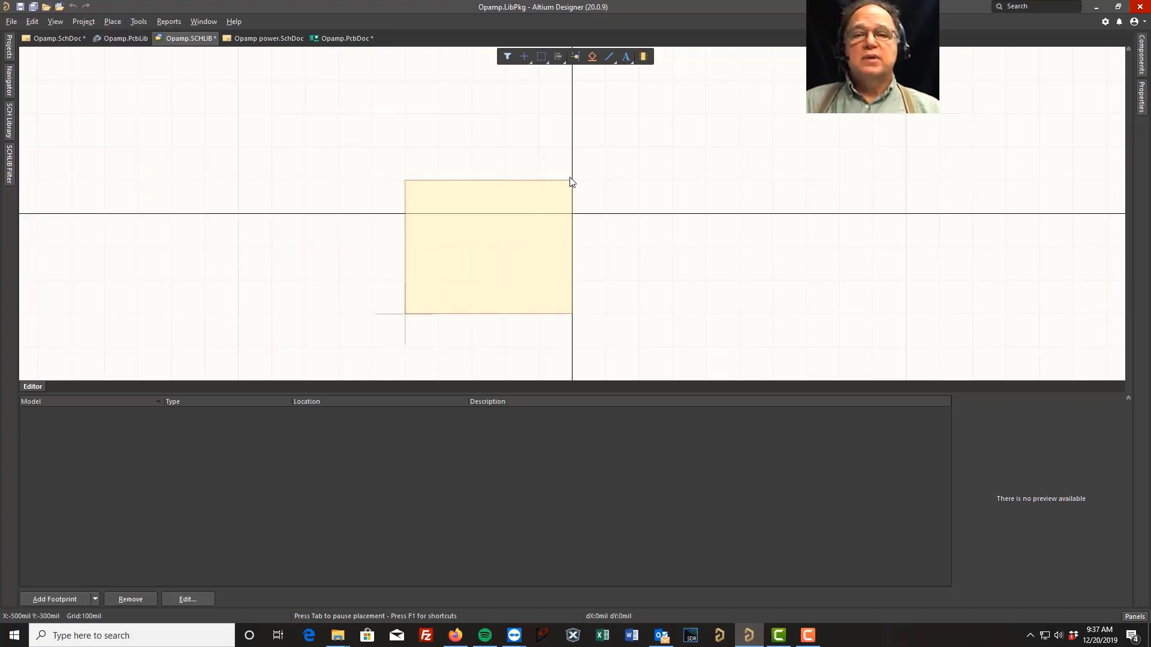
click(570, 178)
right_click(310, 279)
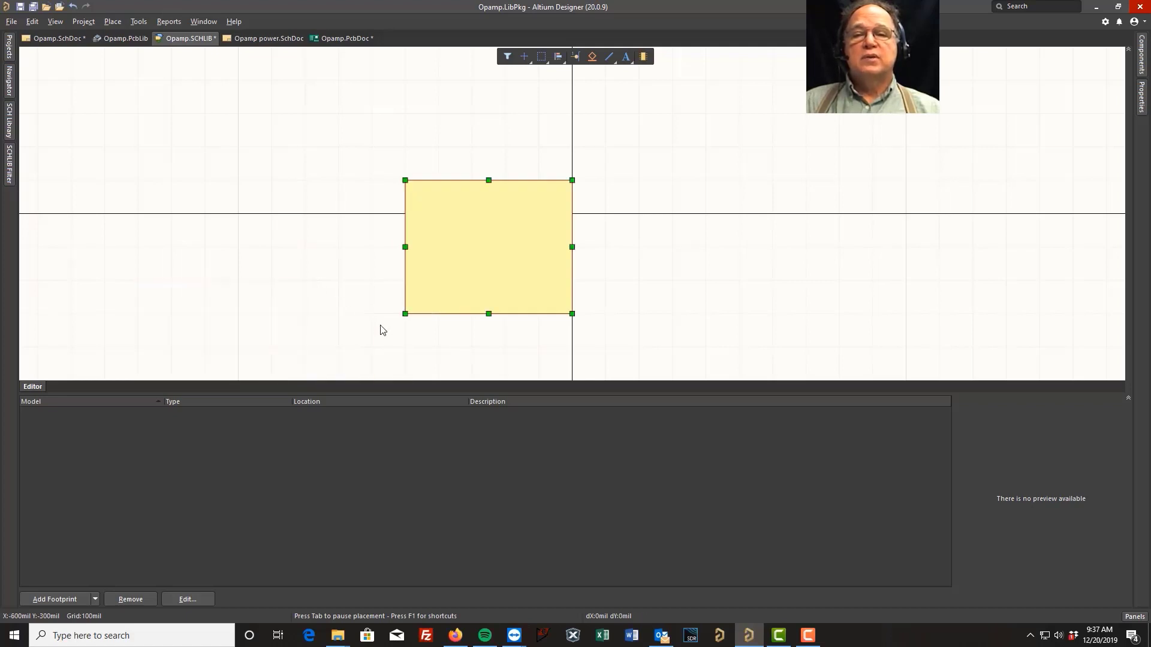
drag(405, 313, 429, 307)
drag(499, 242, 315, 198)
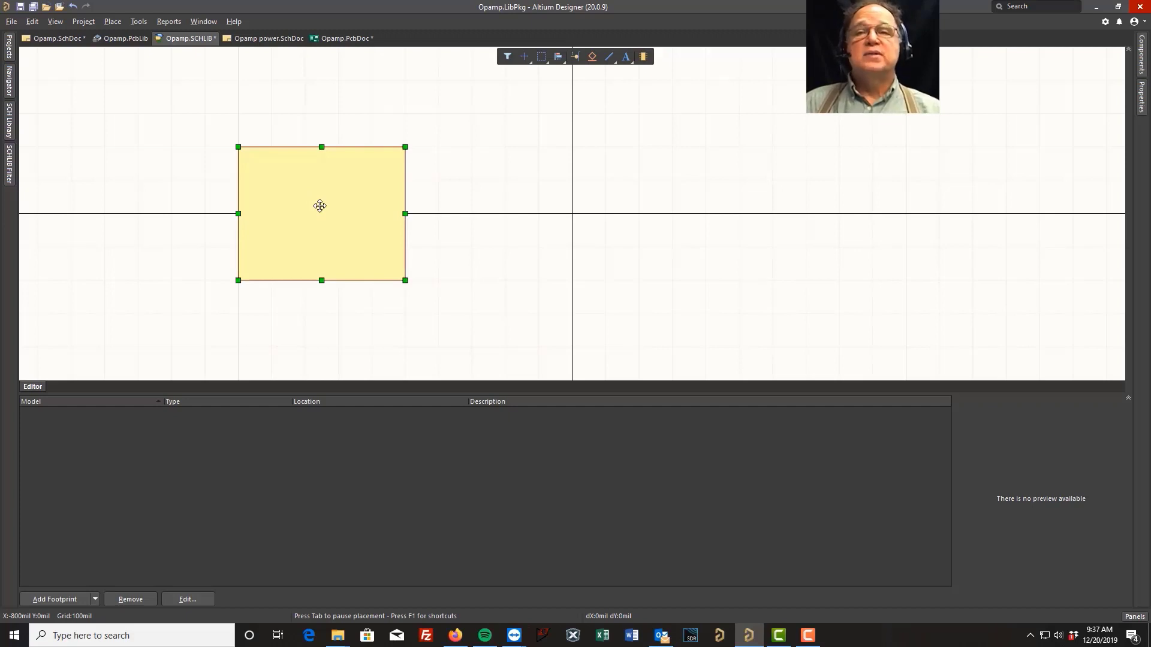
Place pin 1 named VCC to the right of the rectangle, above the origin
click(113, 22)
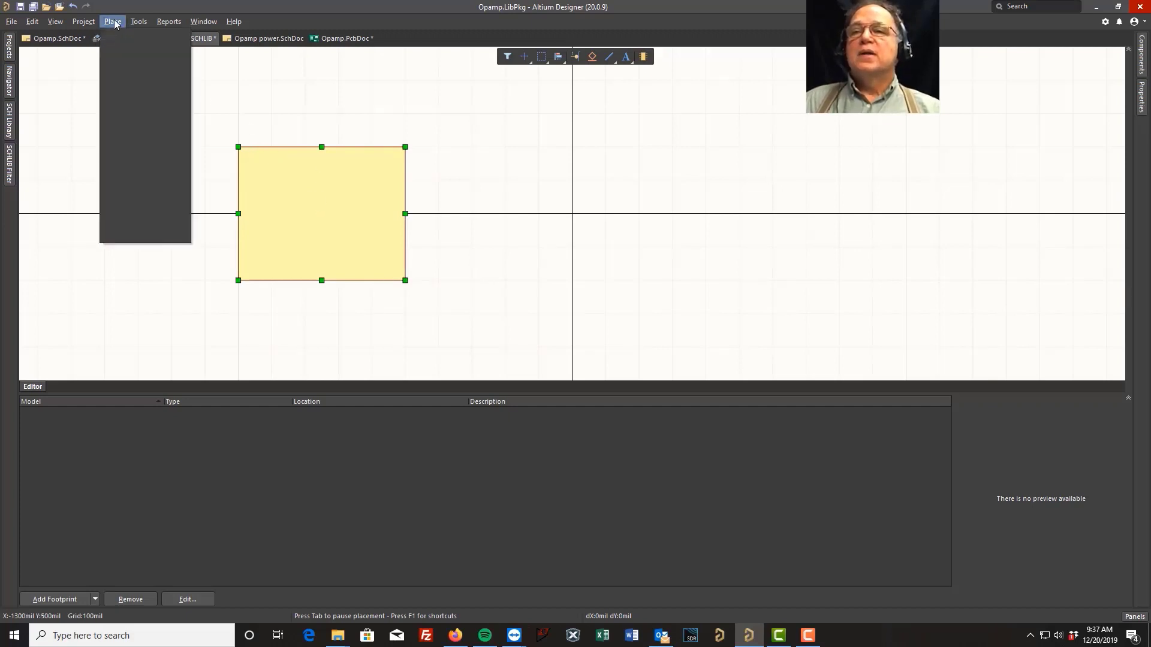
click(123, 51)
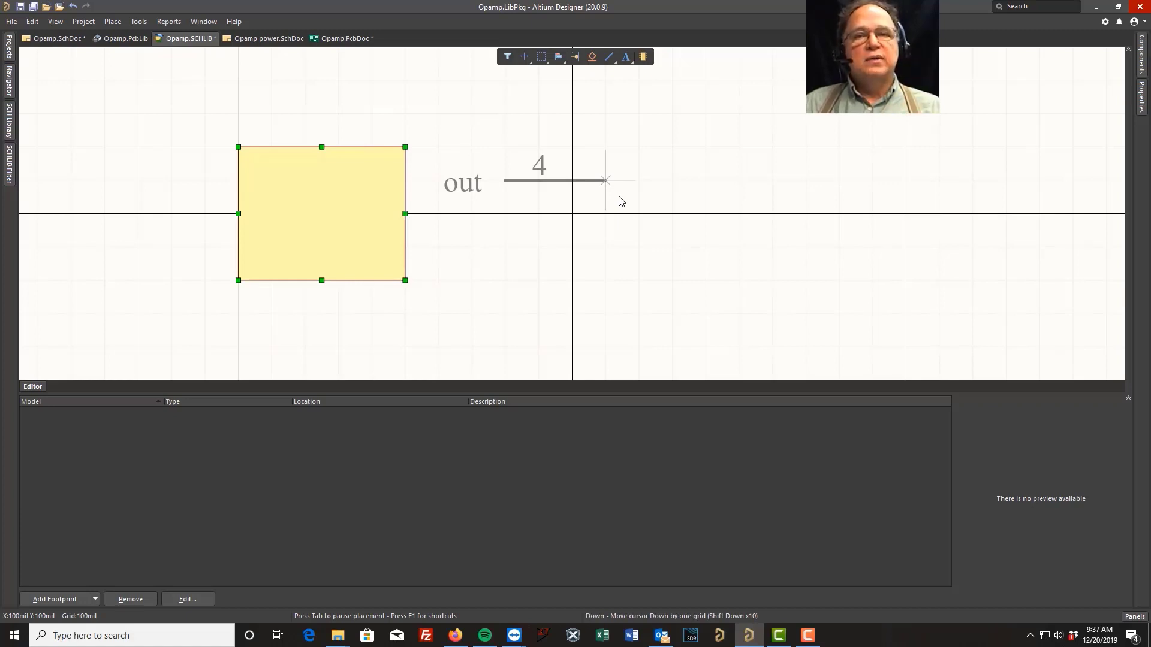
key(Tab)
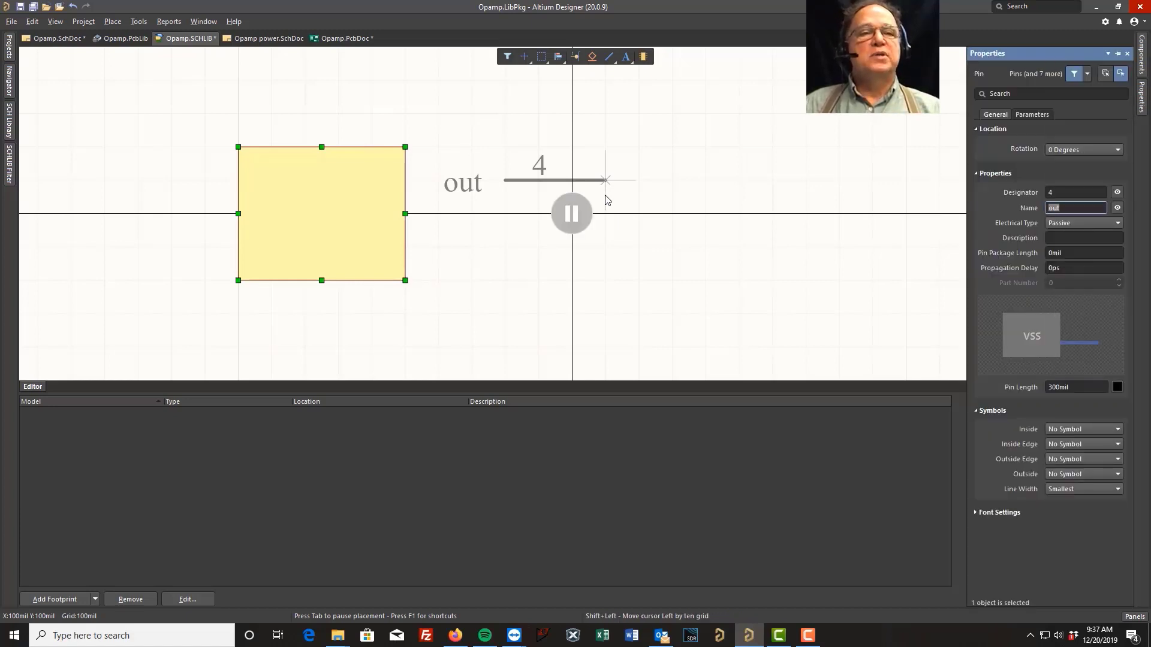
click(1058, 193)
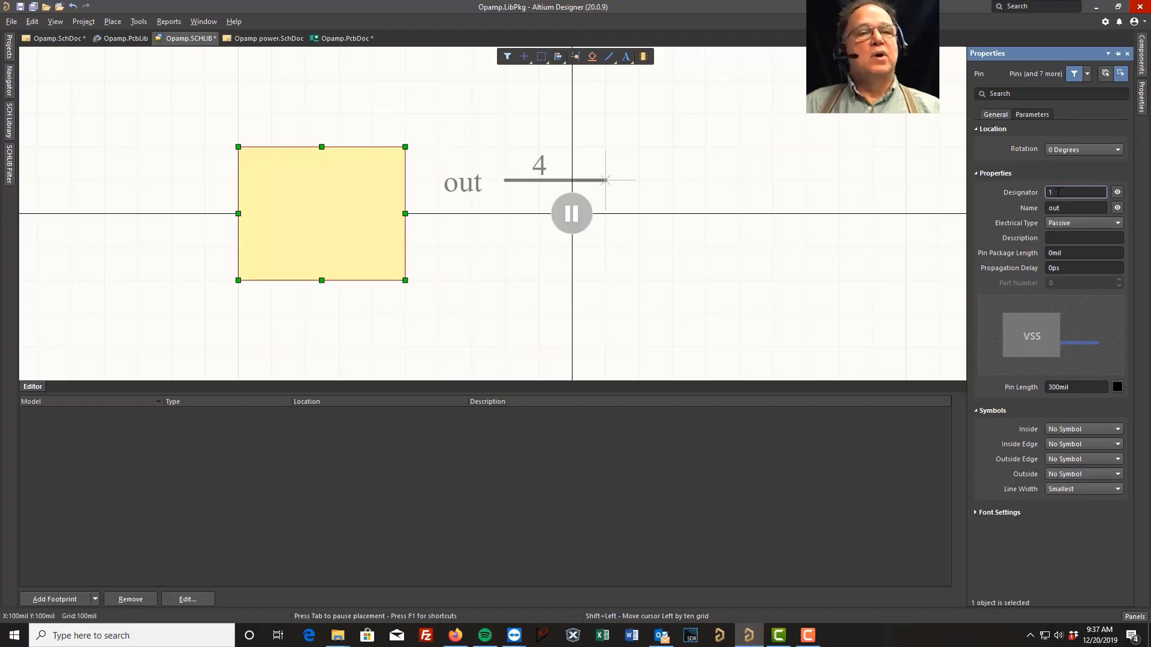
text(1)
click(1070, 207)
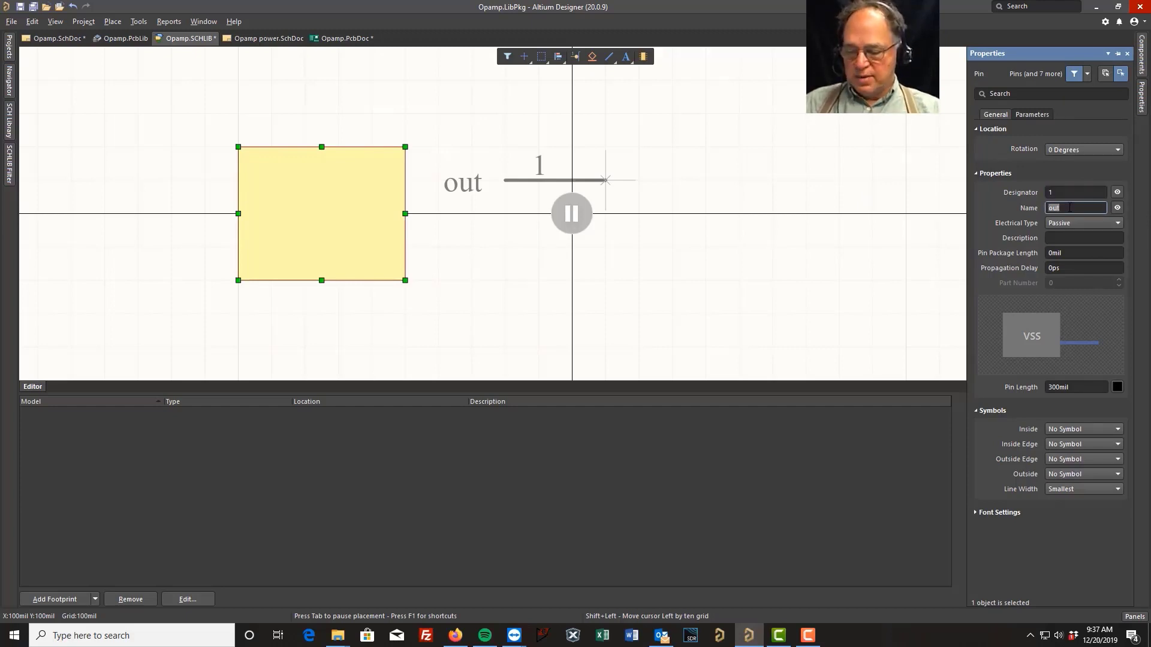
text(VCC)
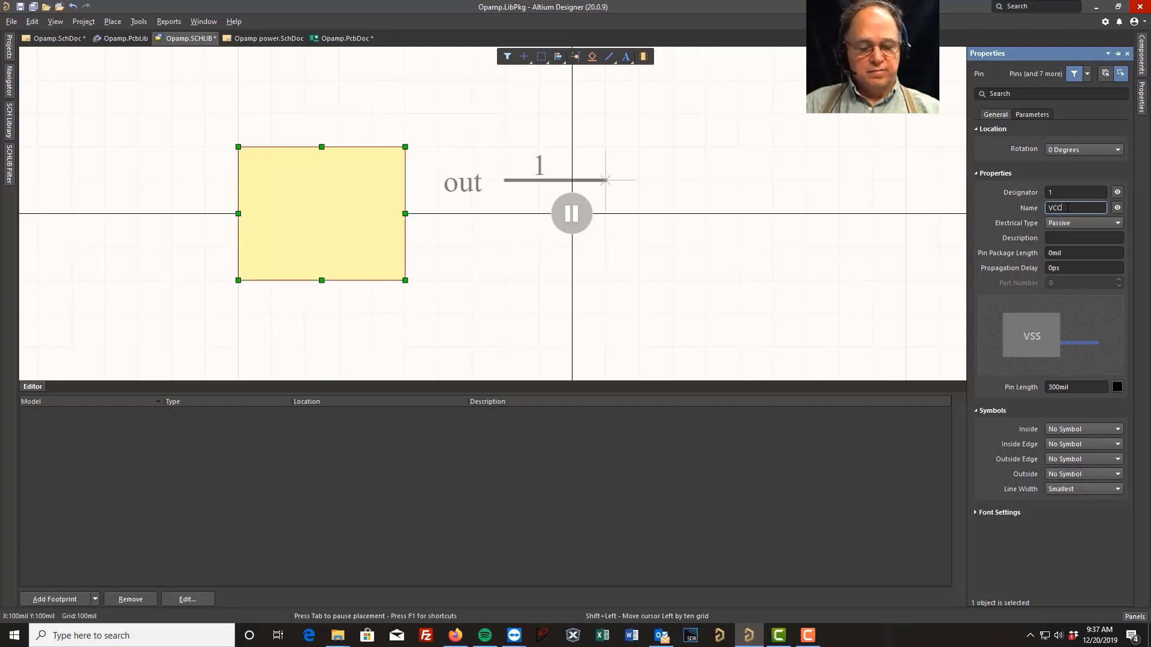
key(Return)
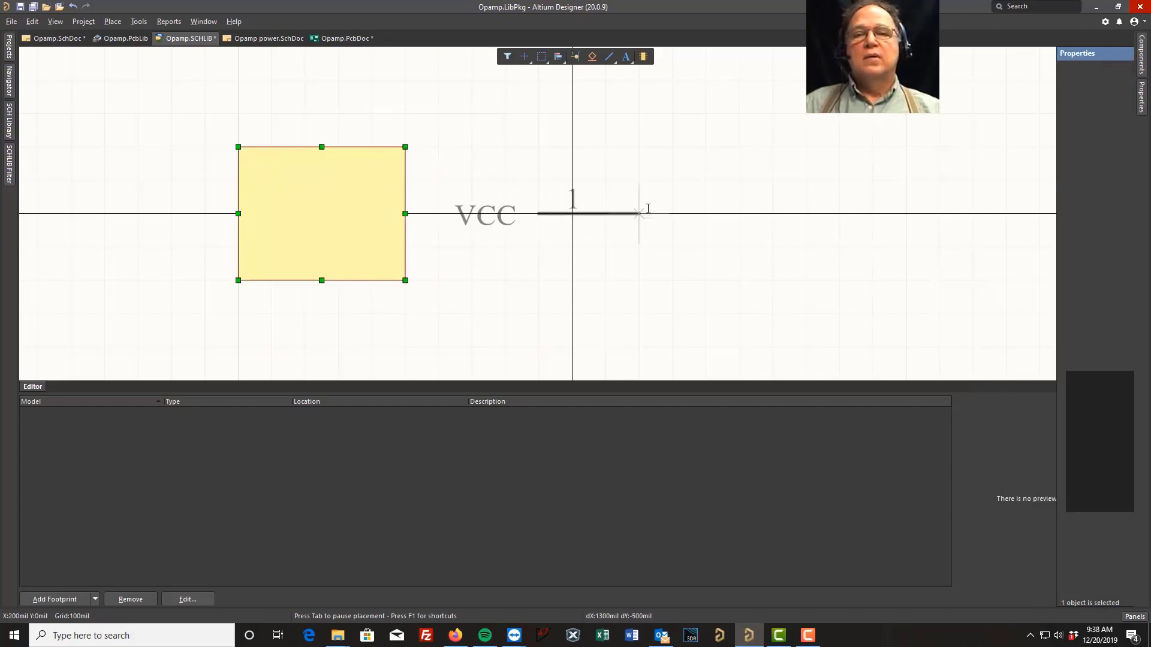
click(690, 157)
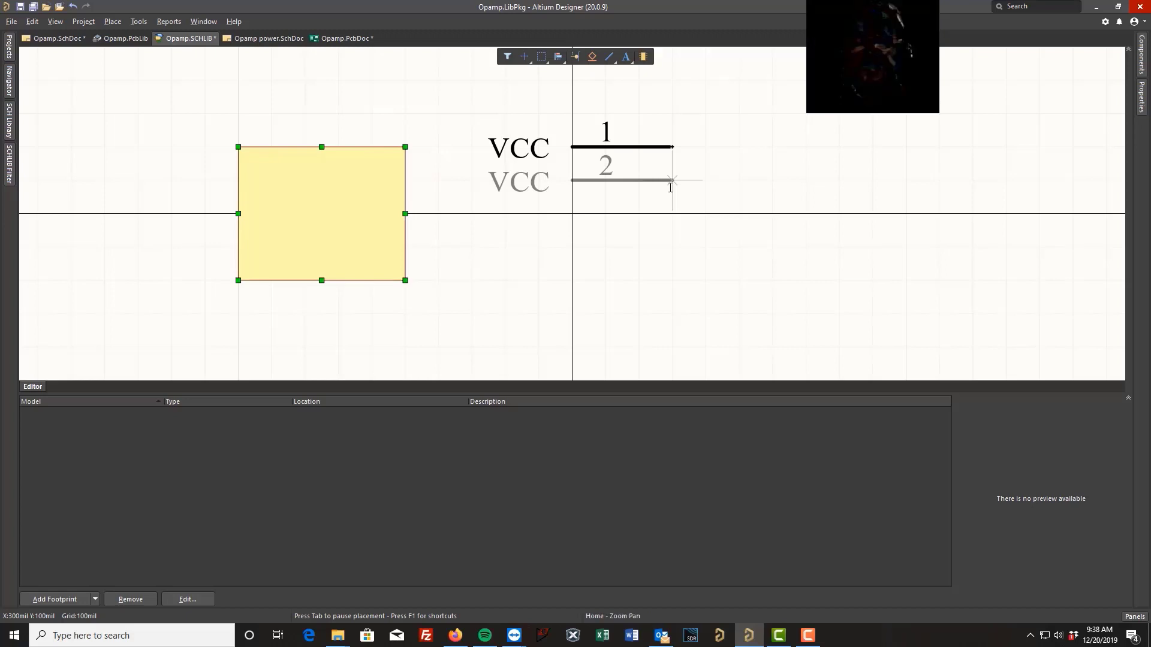
Place pins 2 and 3 below it, naming them GND and Output
key(Tab)
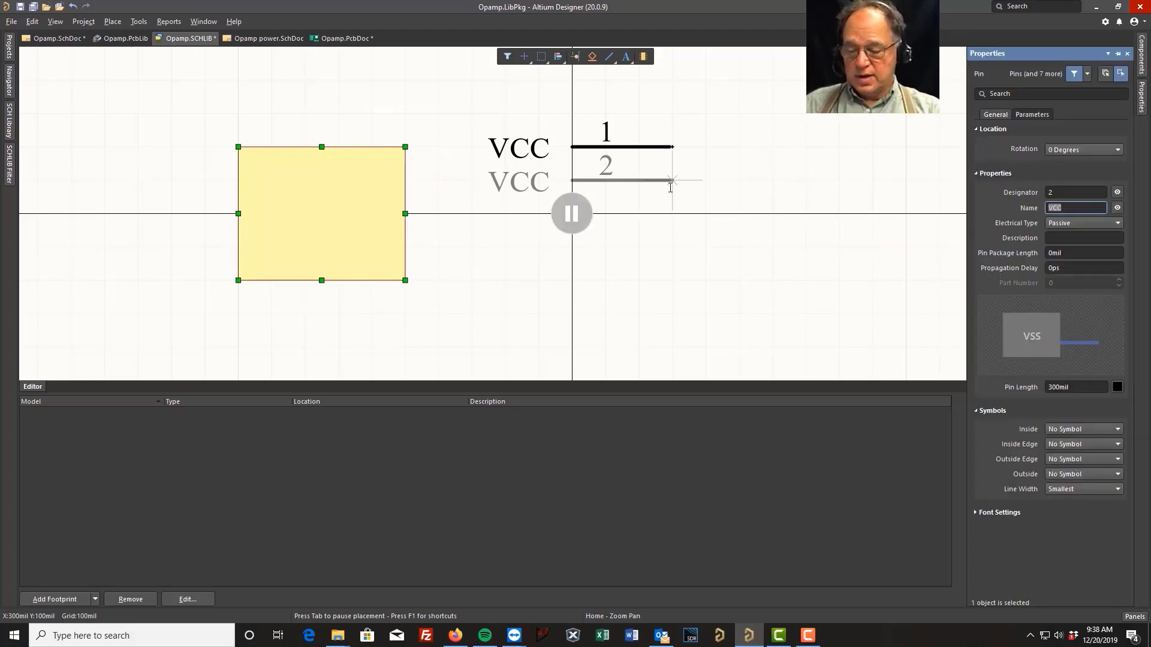
text(GND)
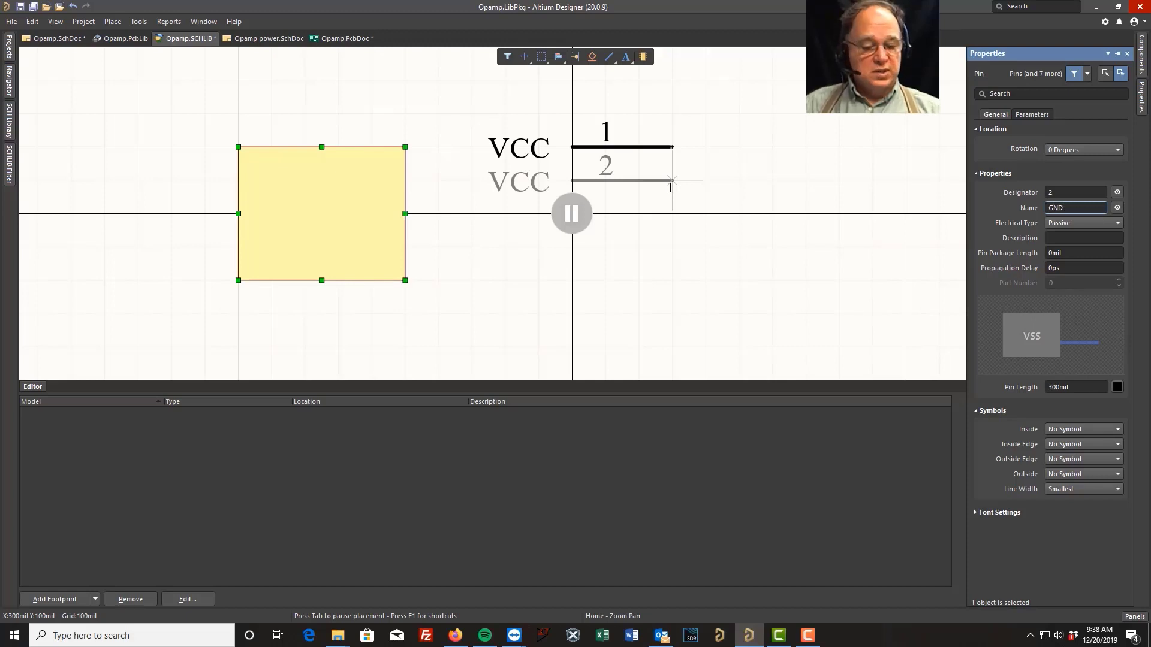
key(Return)
click(670, 187)
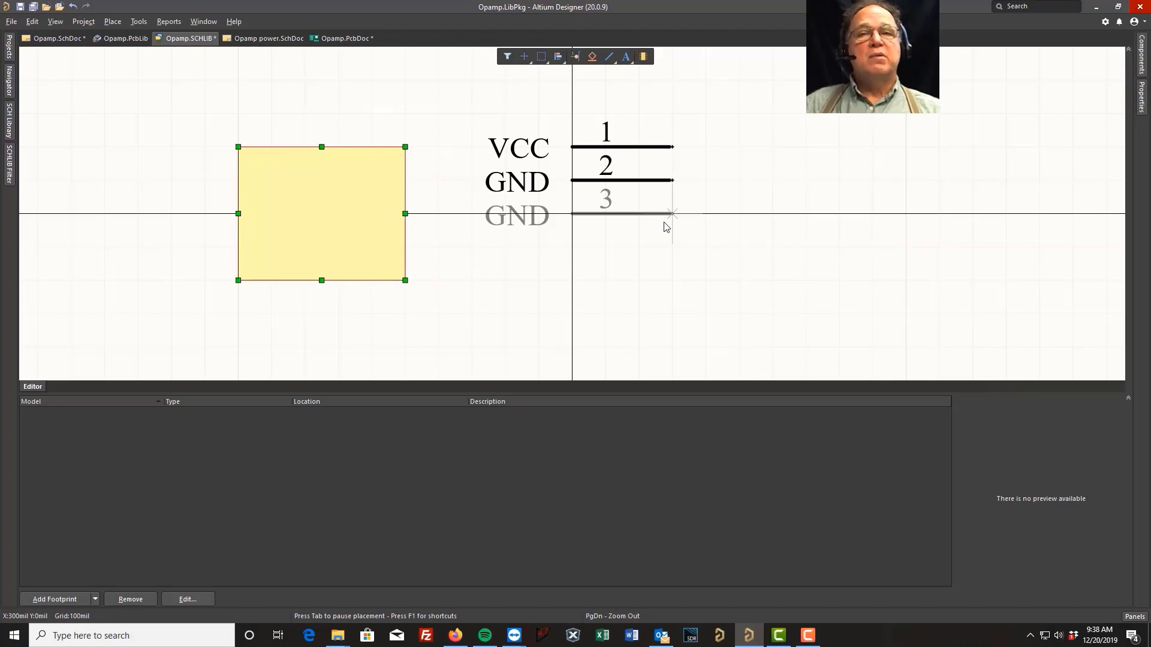
key(Tab)
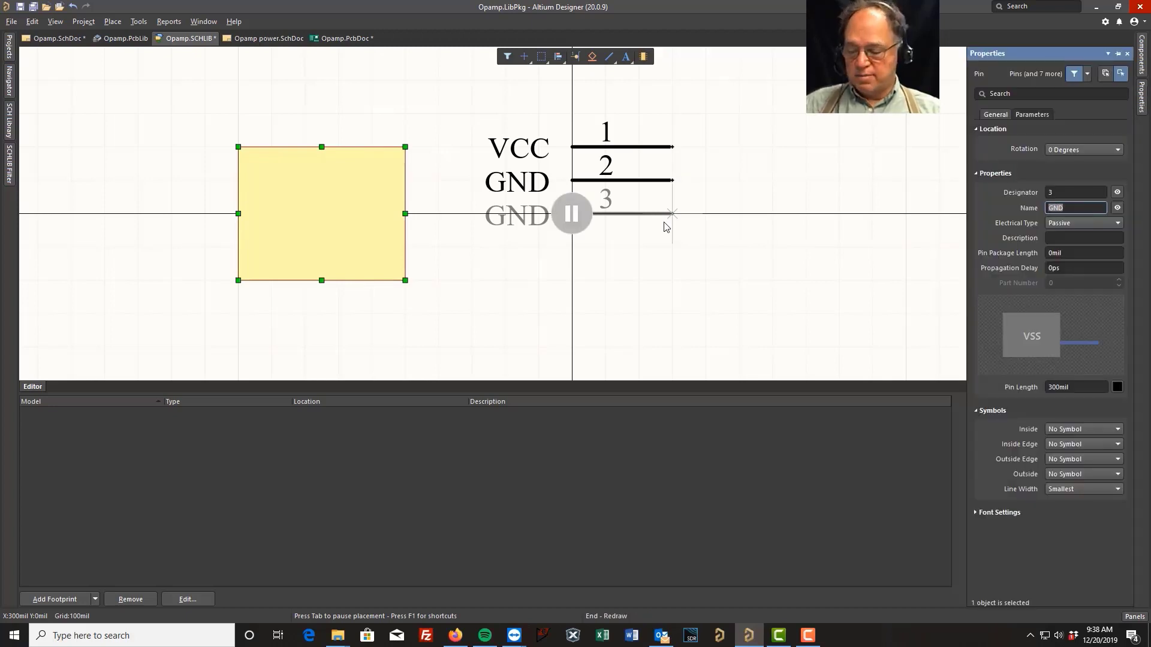
text(Output)
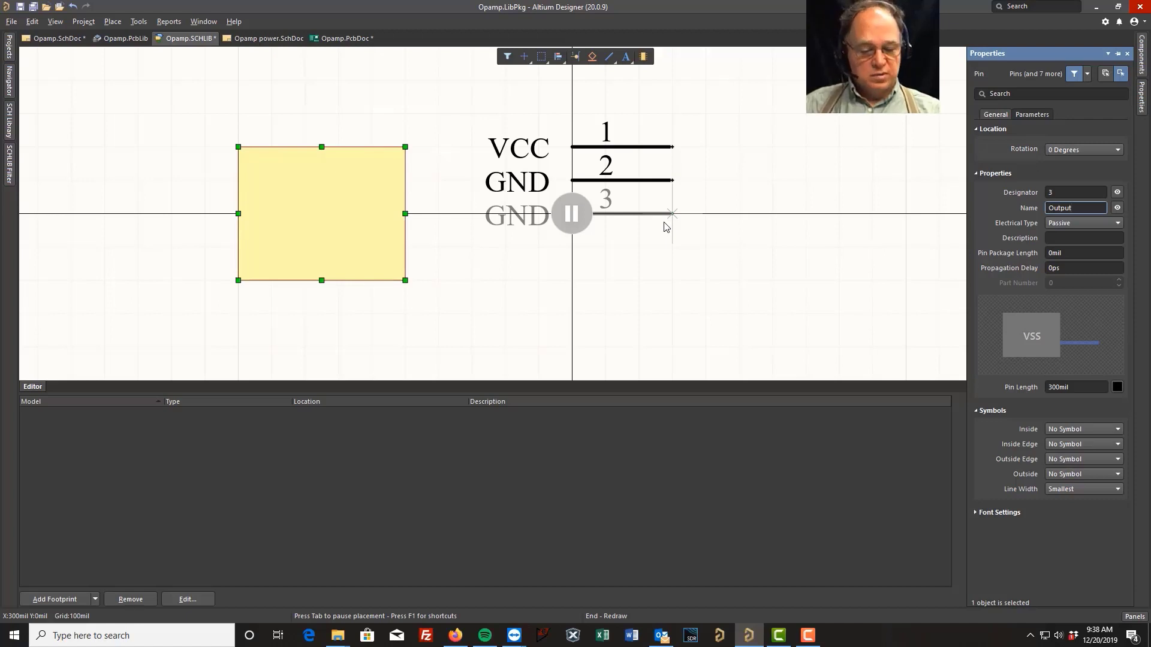
key(Return)
click(663, 227)
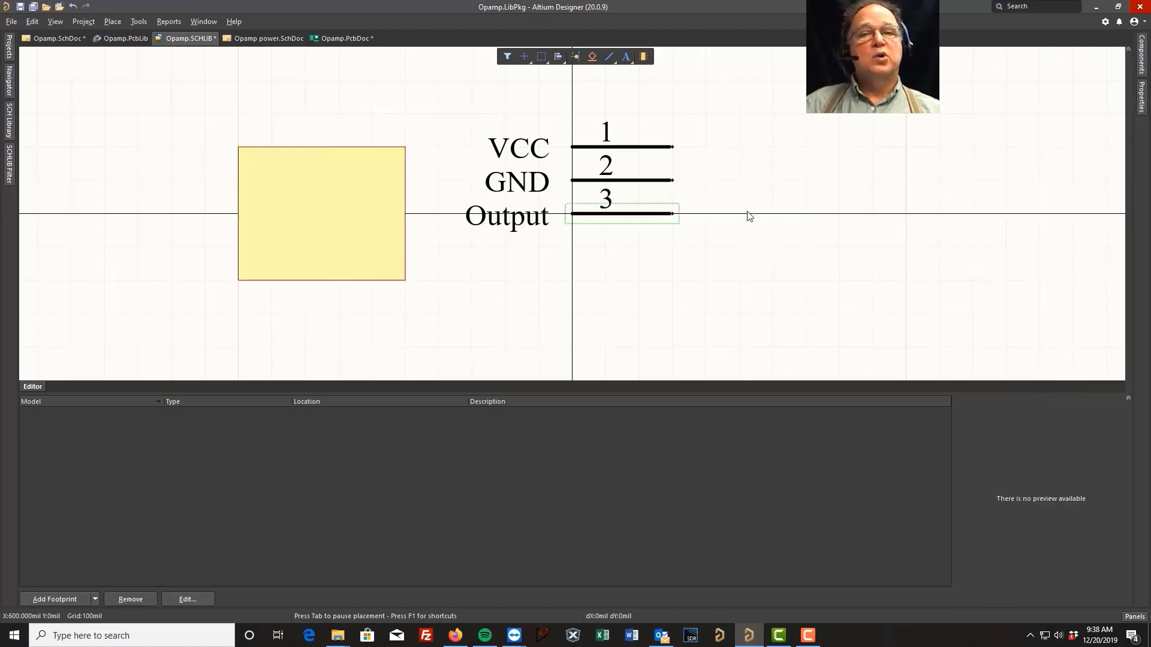
Move the rectangle so its right edge meets the pins at the origin
drag(323, 224, 511, 191)
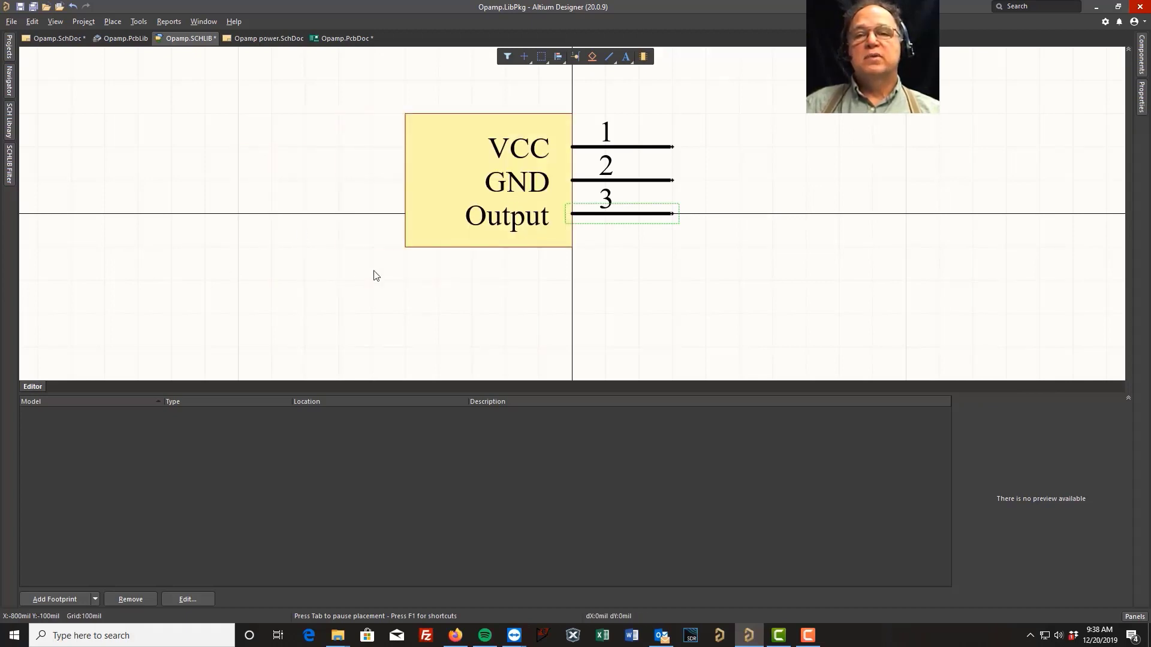
click(419, 227)
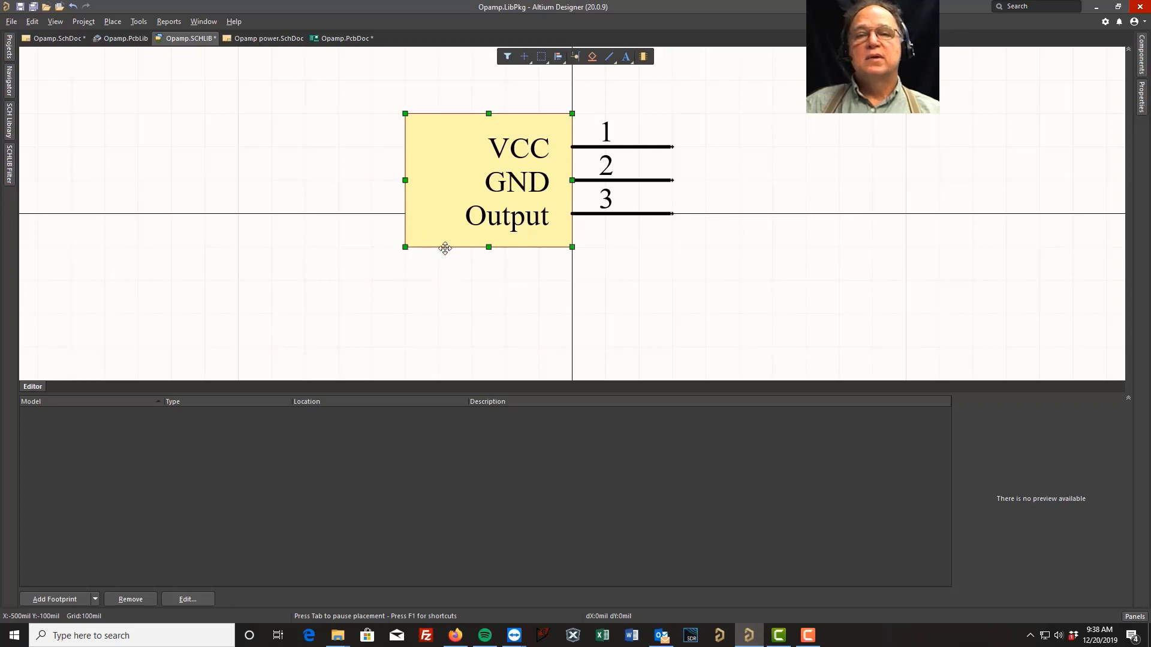
mouse_move(488, 247)
mouse_down()
mouse_move(492, 331)
mouse_move(495, 260)
mouse_up()
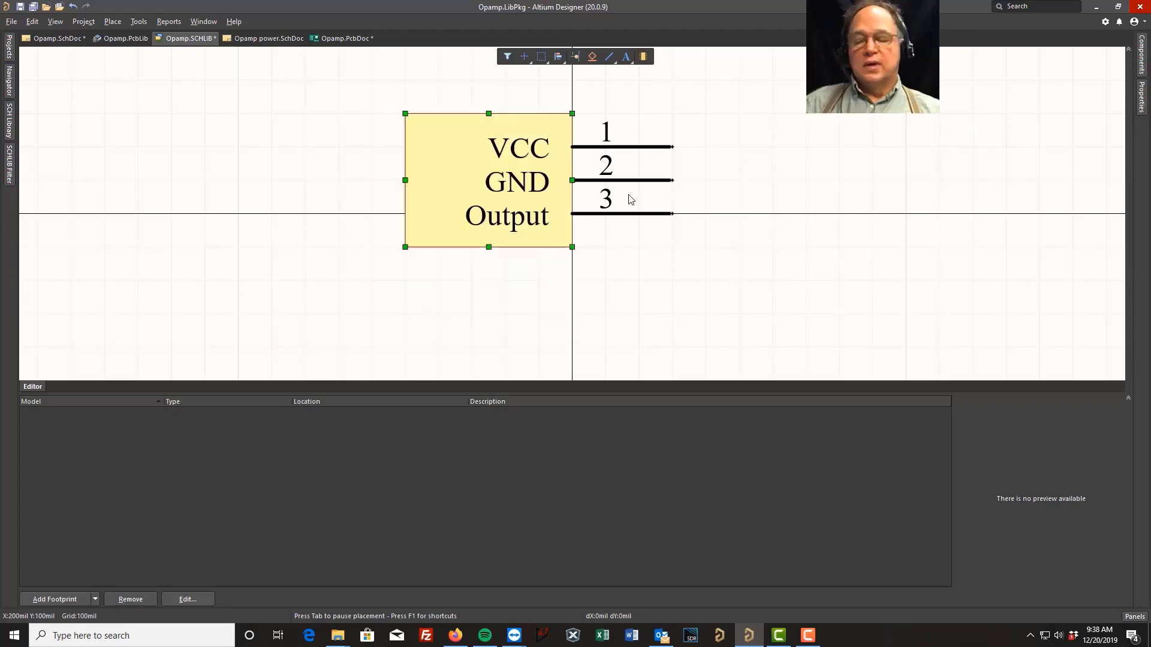
Try reorienting pin 1 by rotating it while dragging, then deselect it
ctrl+scroll(693, 161, up, 1)
ctrl+scroll(694, 161, up, 2)
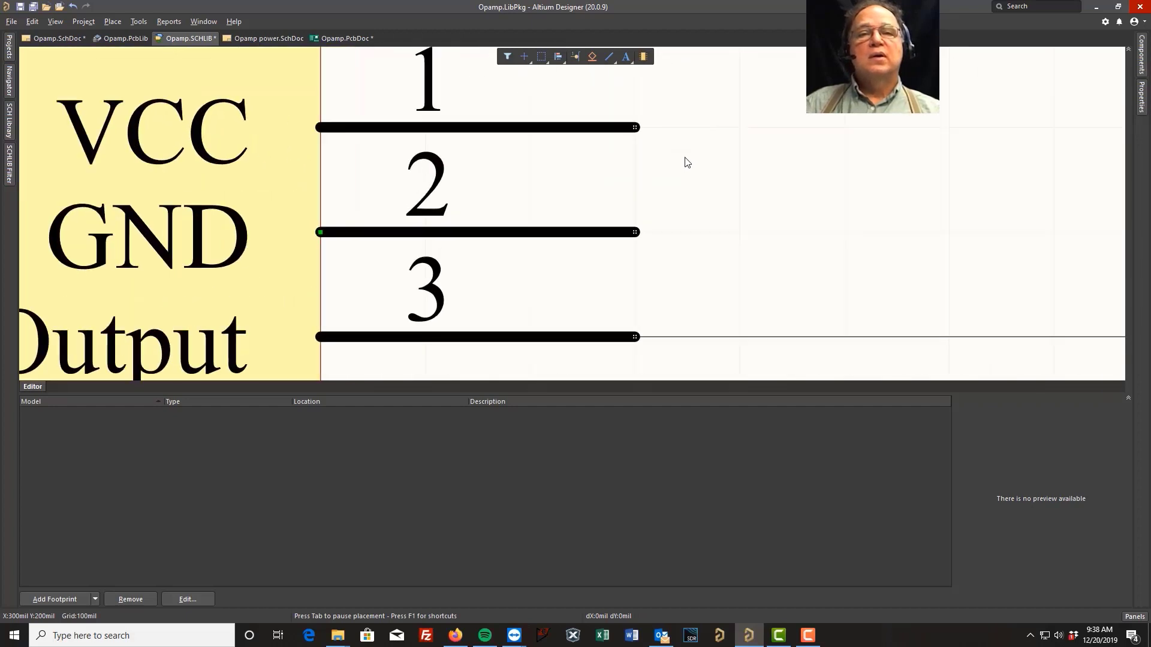
ctrl+scroll(643, 134, up, 1)
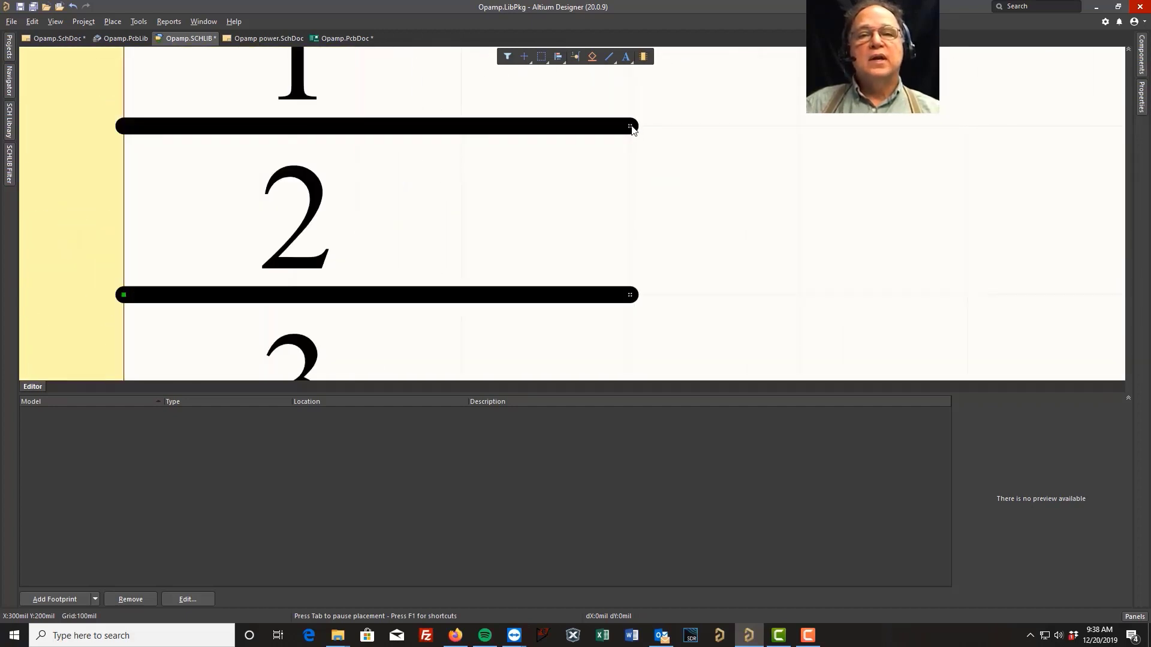
ctrl+scroll(690, 183, down, 3)
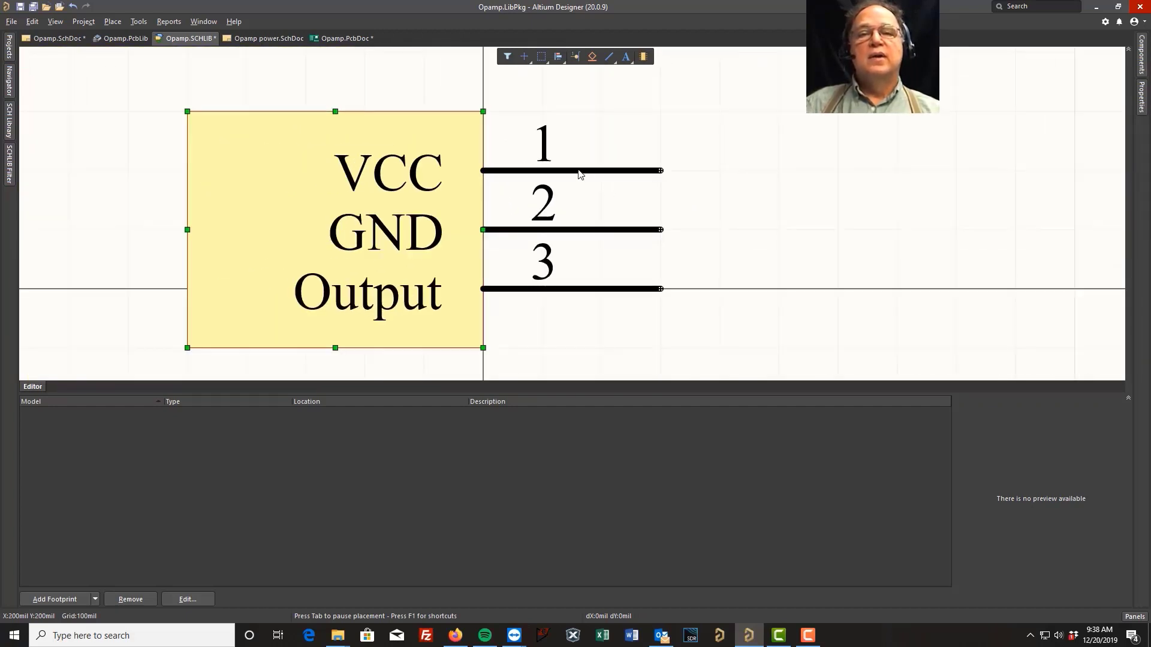
drag(578, 171, 506, 177)
key(space)
key(space)
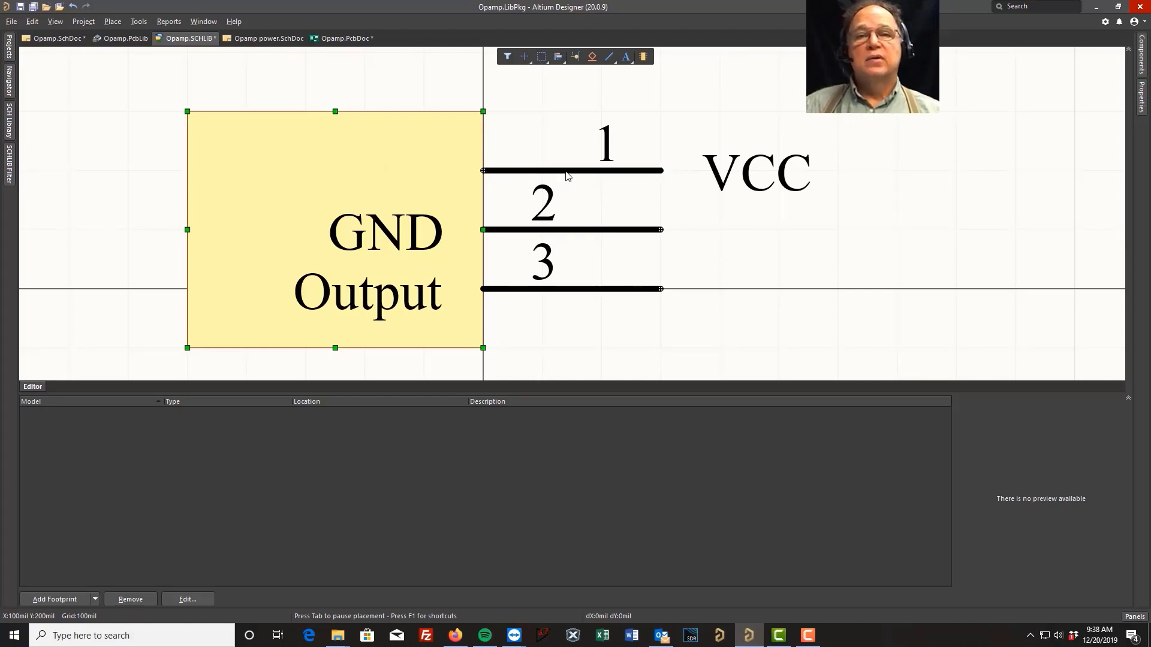
drag(567, 175, 637, 174)
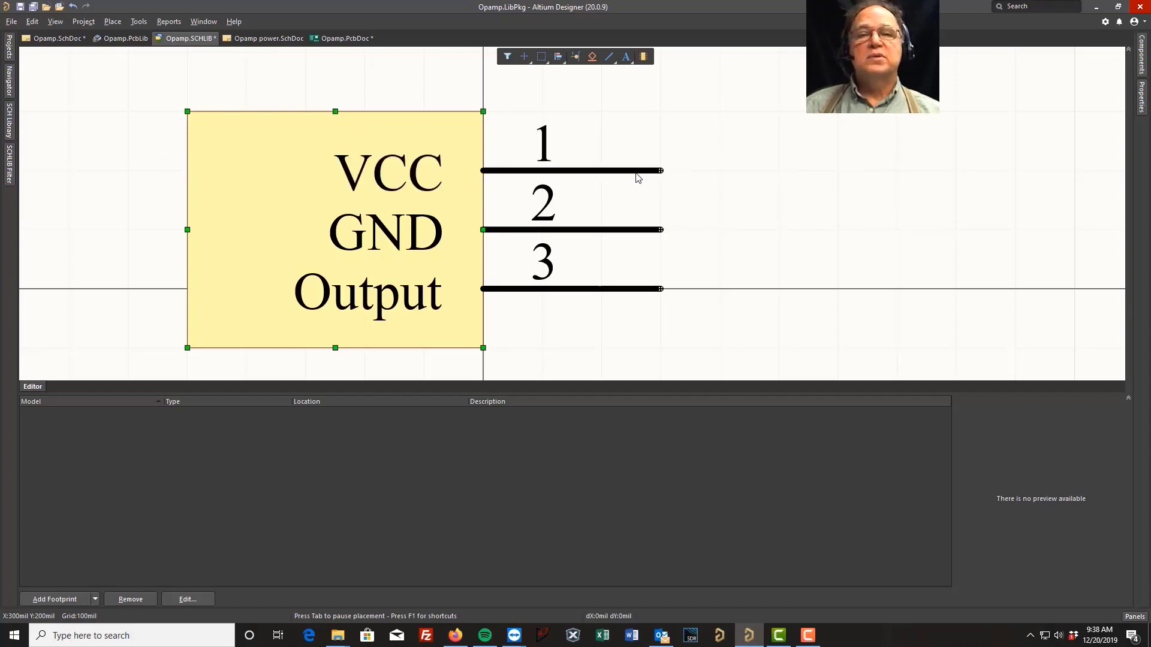
click(777, 224)
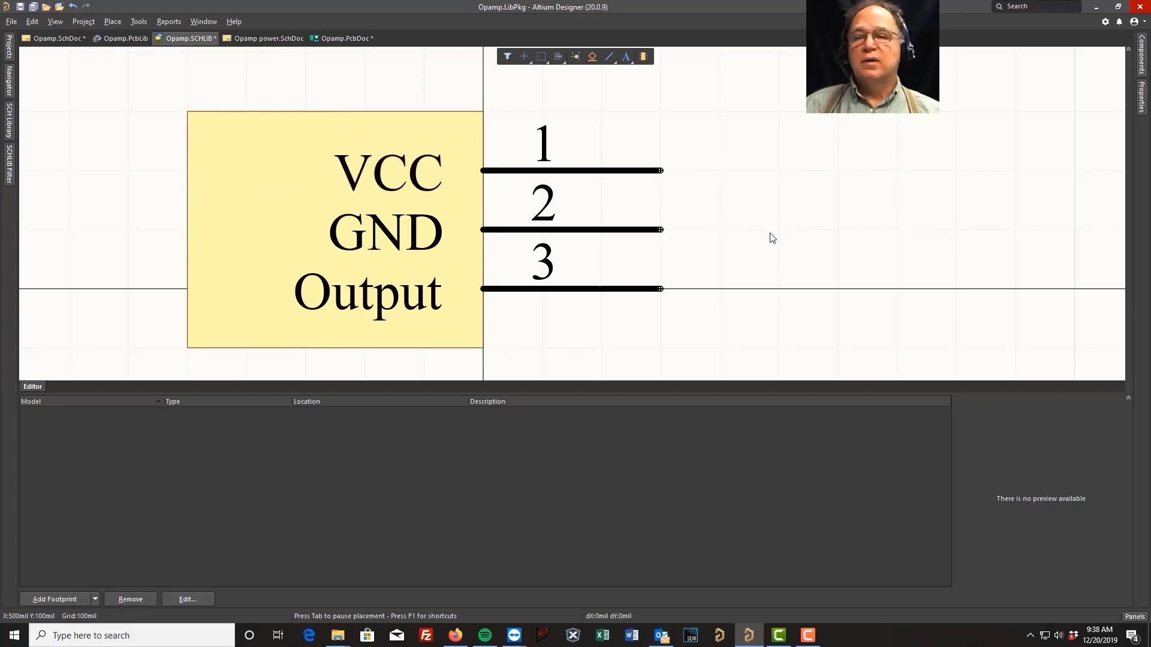
Add the Power 2.5 fixed footprint from ECE LIB new.PcbLib as the Test component's footprint model
click(95, 598)
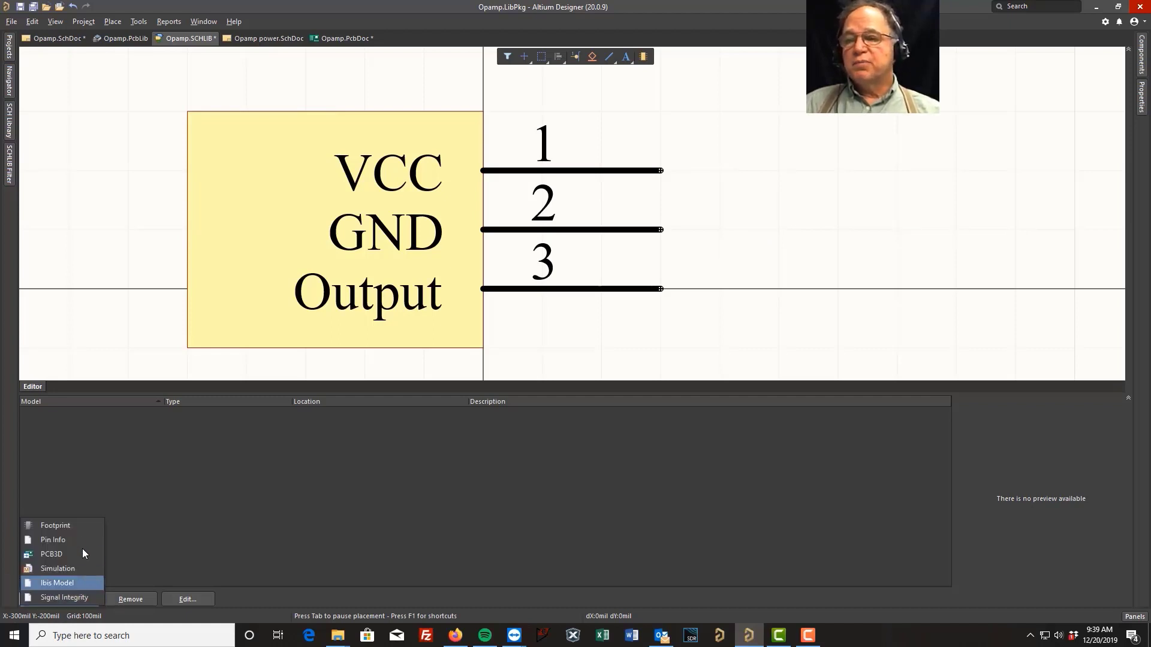
click(67, 524)
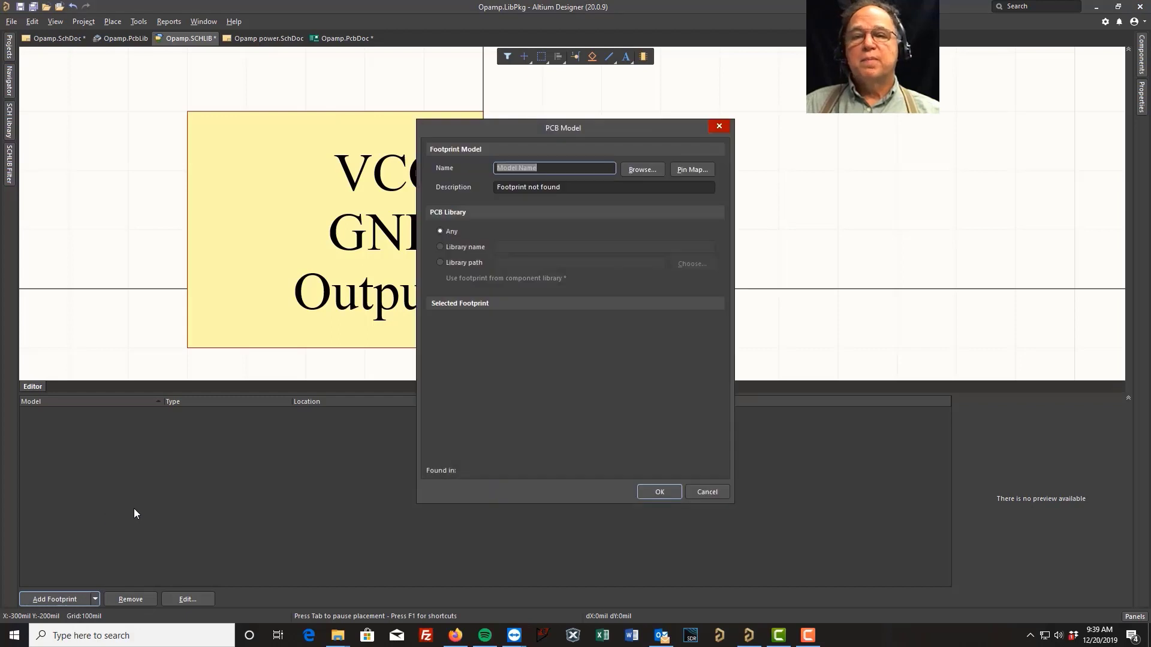
click(643, 169)
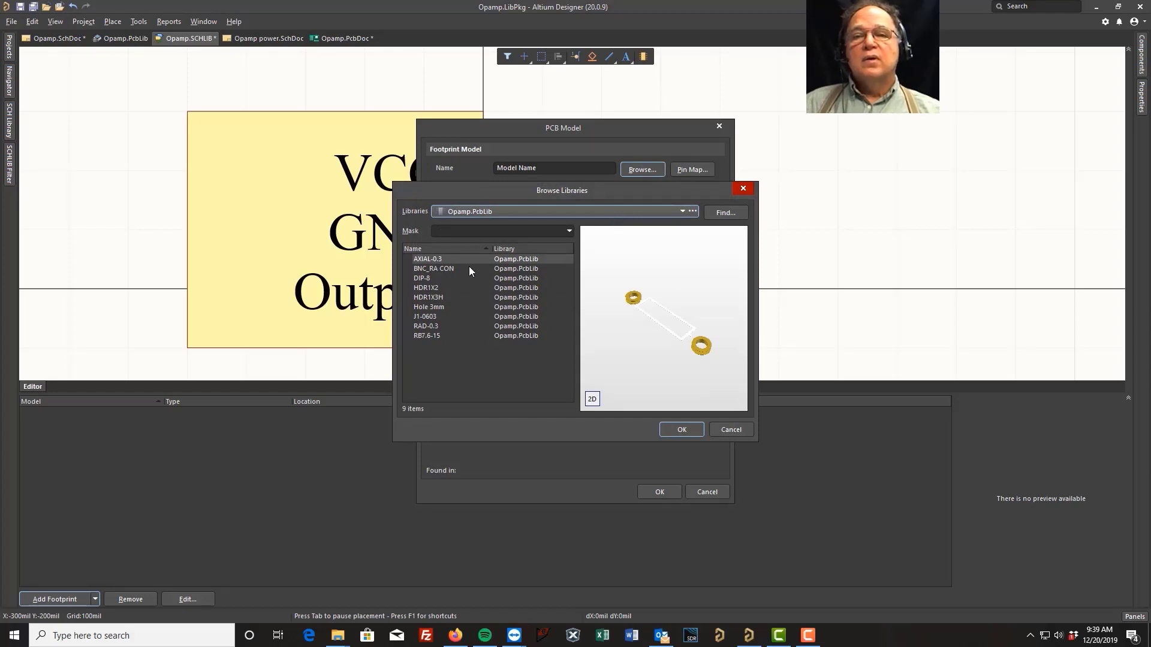
click(693, 212)
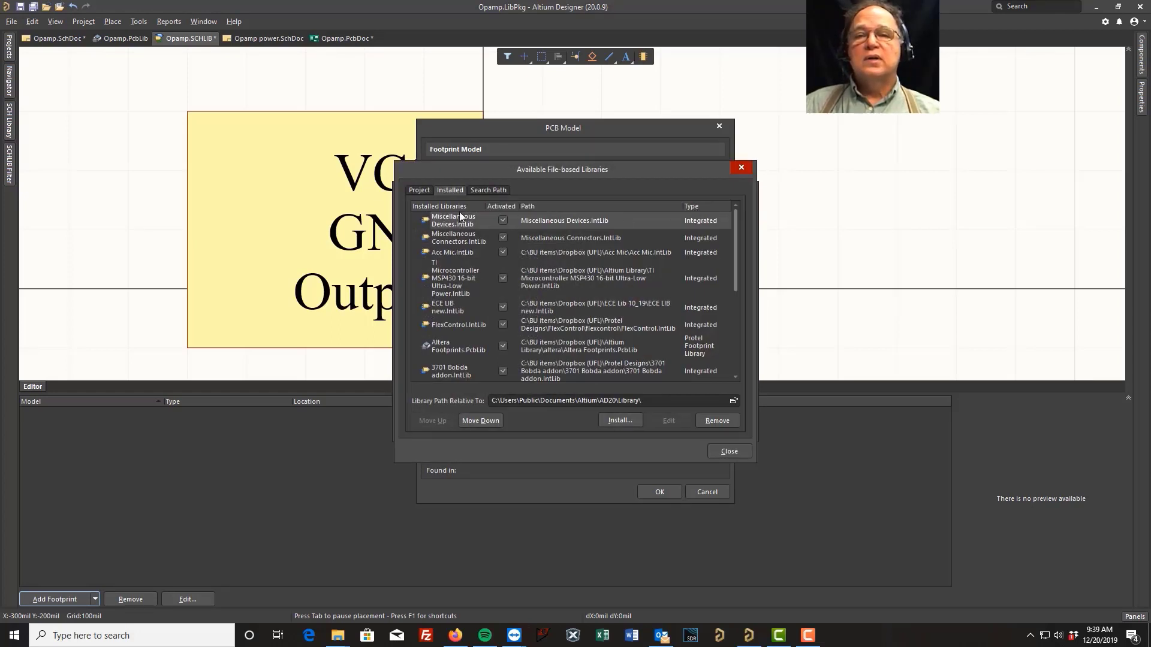
click(463, 241)
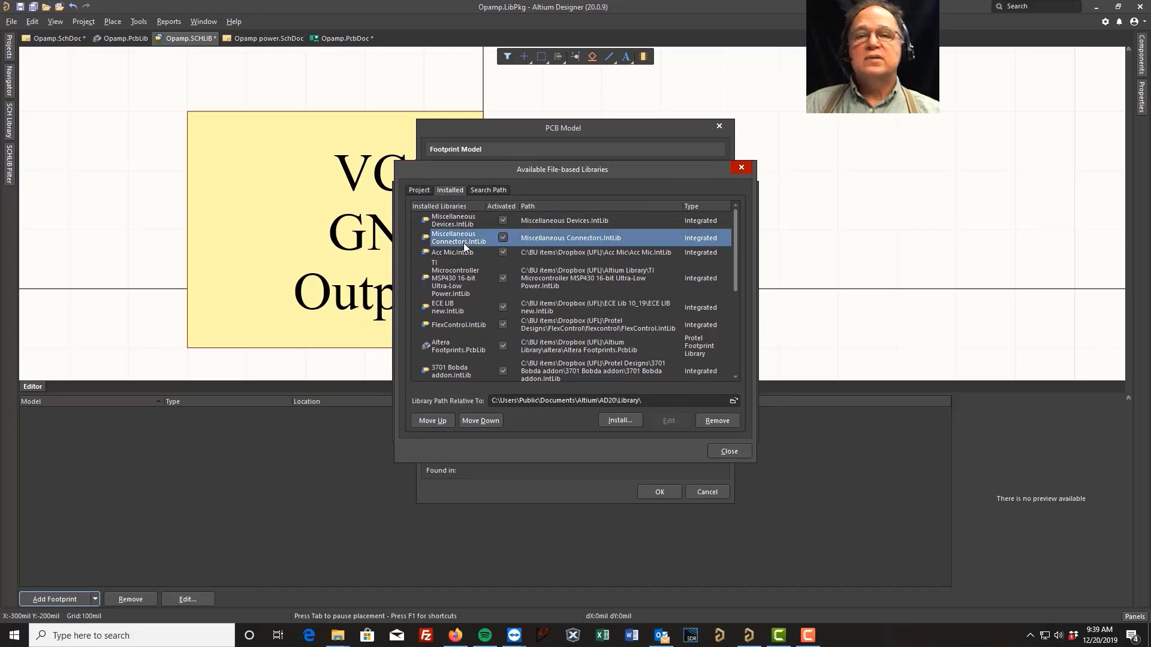
click(727, 452)
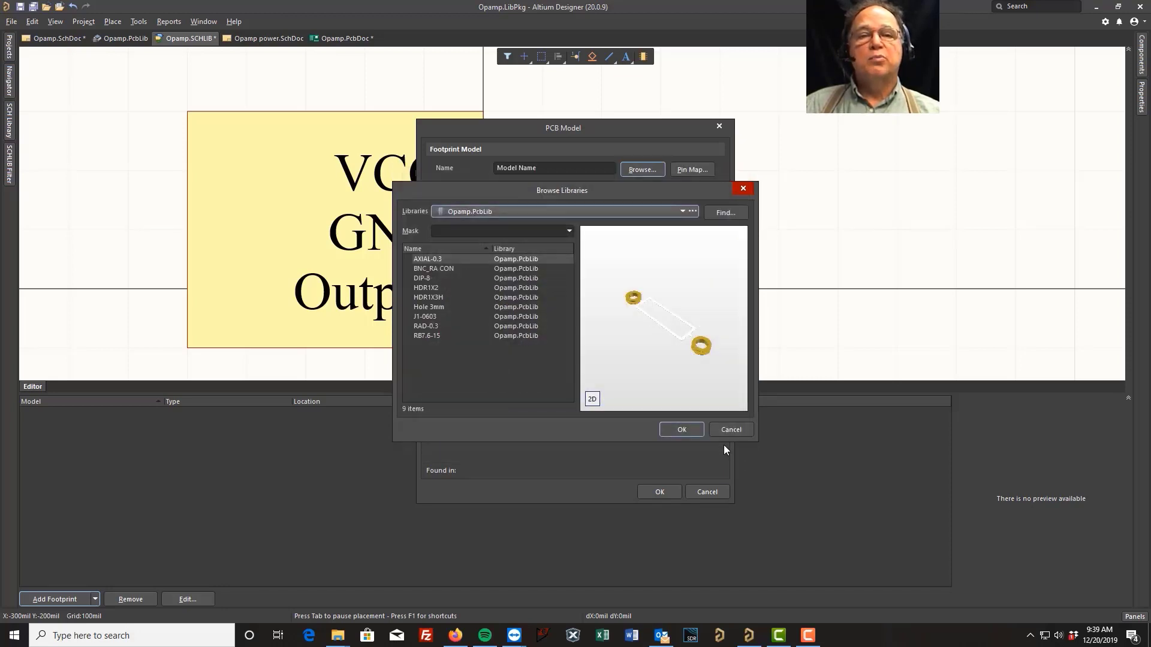
click(684, 211)
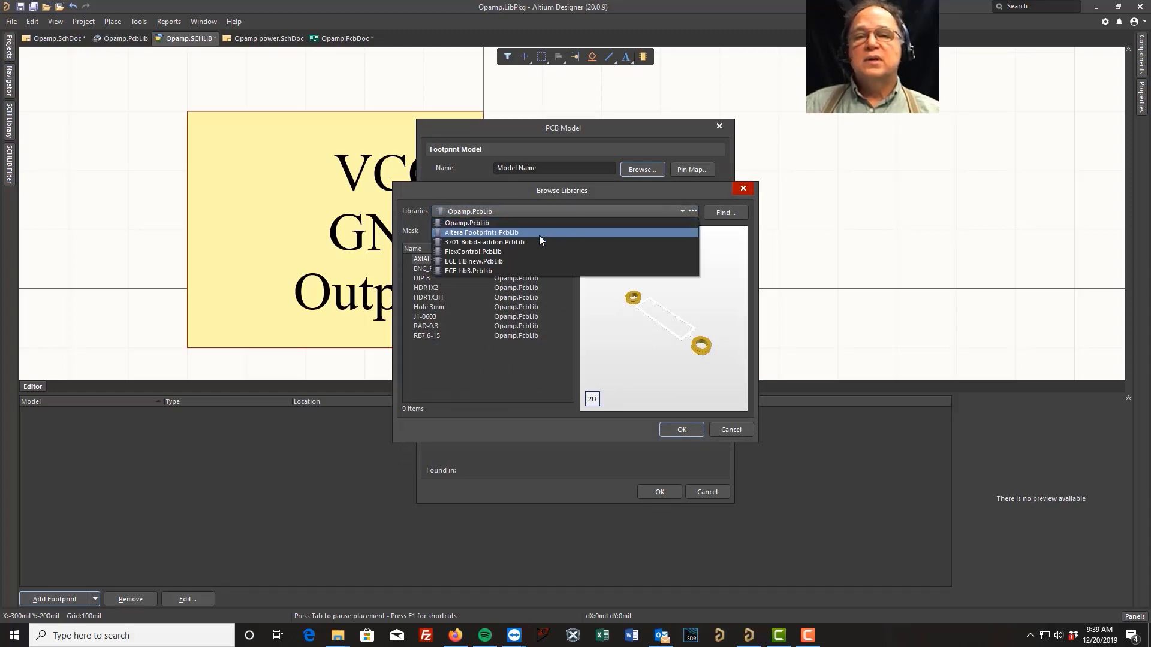
click(499, 262)
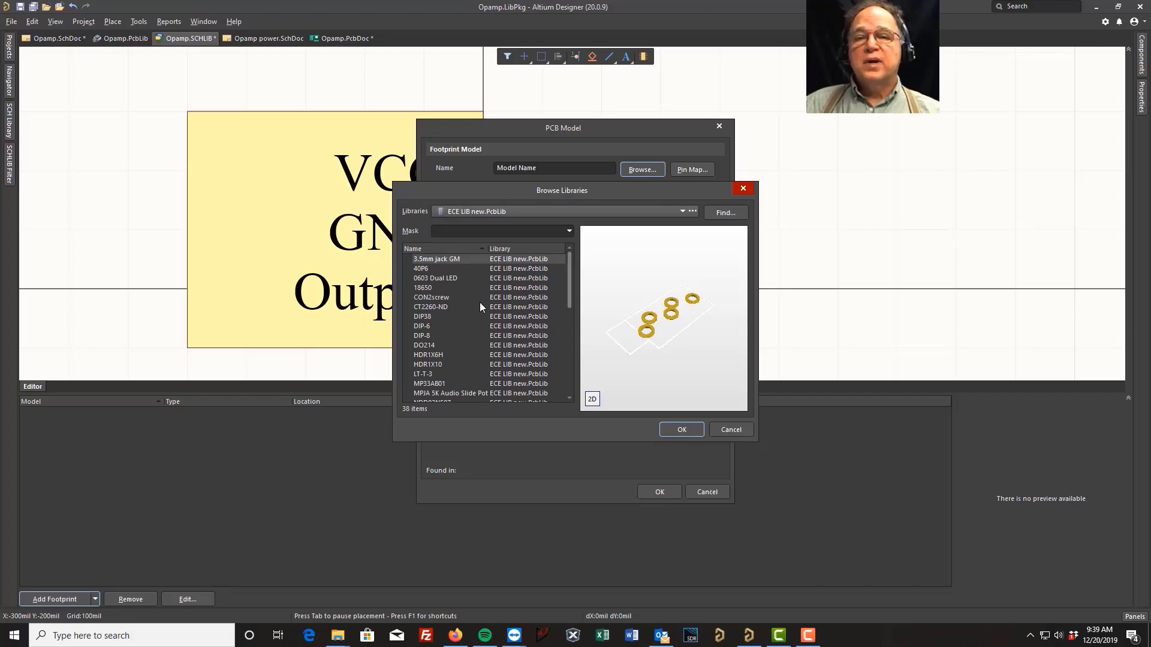
scroll(480, 302, down, 3)
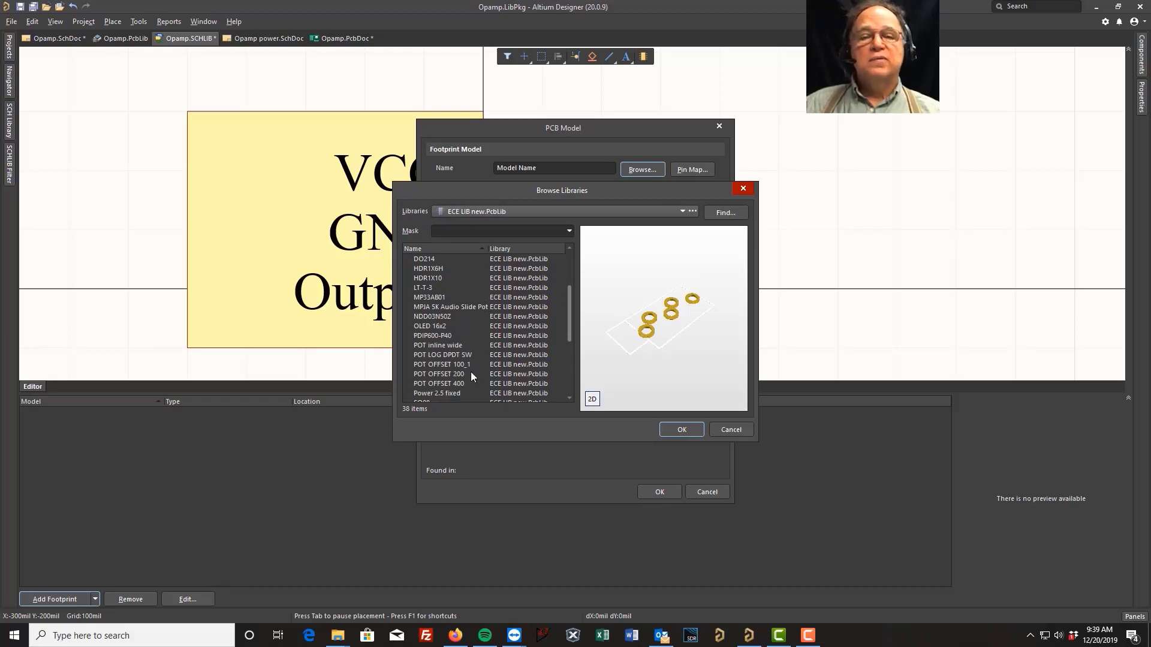
scroll(471, 376, down, 2)
click(433, 297)
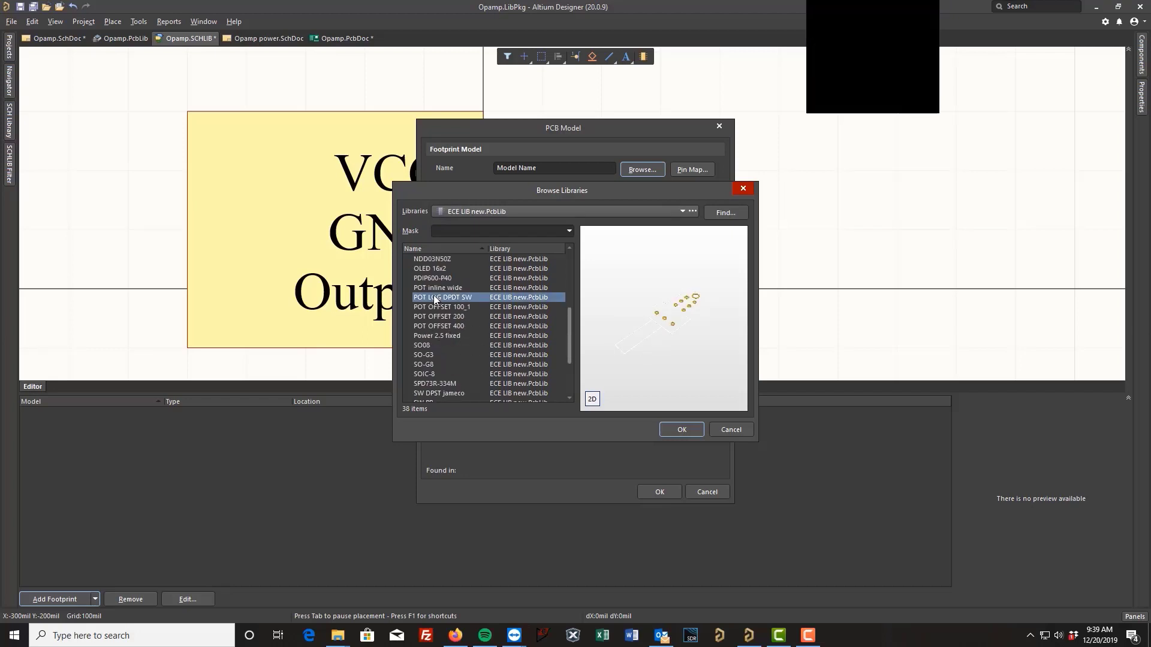
click(445, 334)
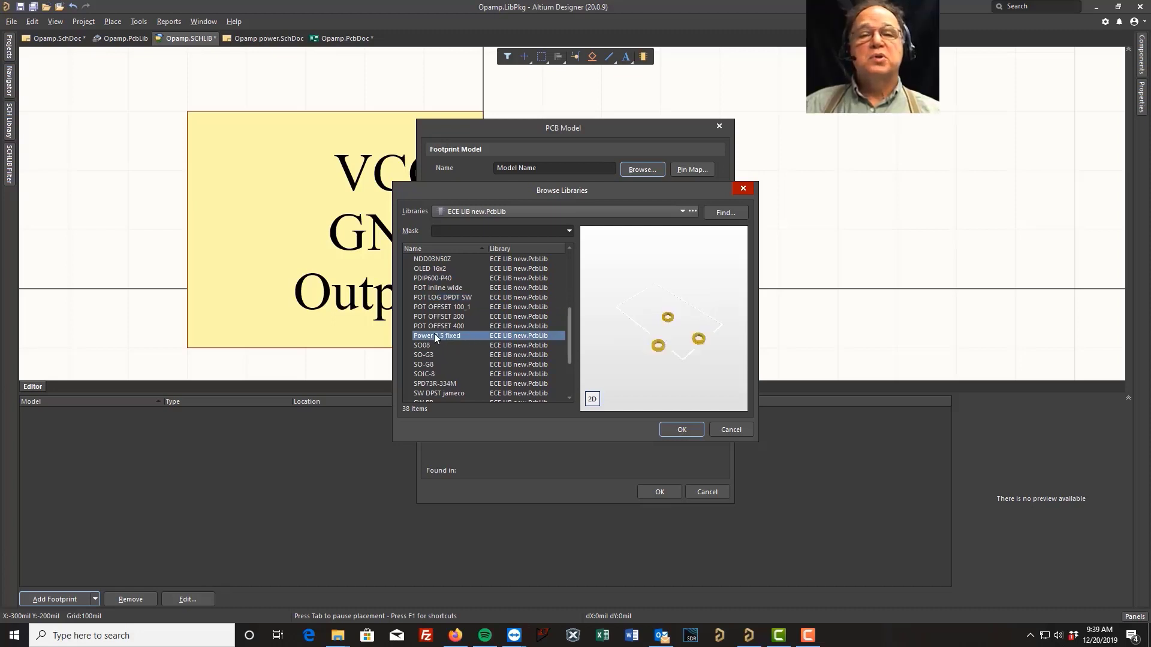
click(681, 429)
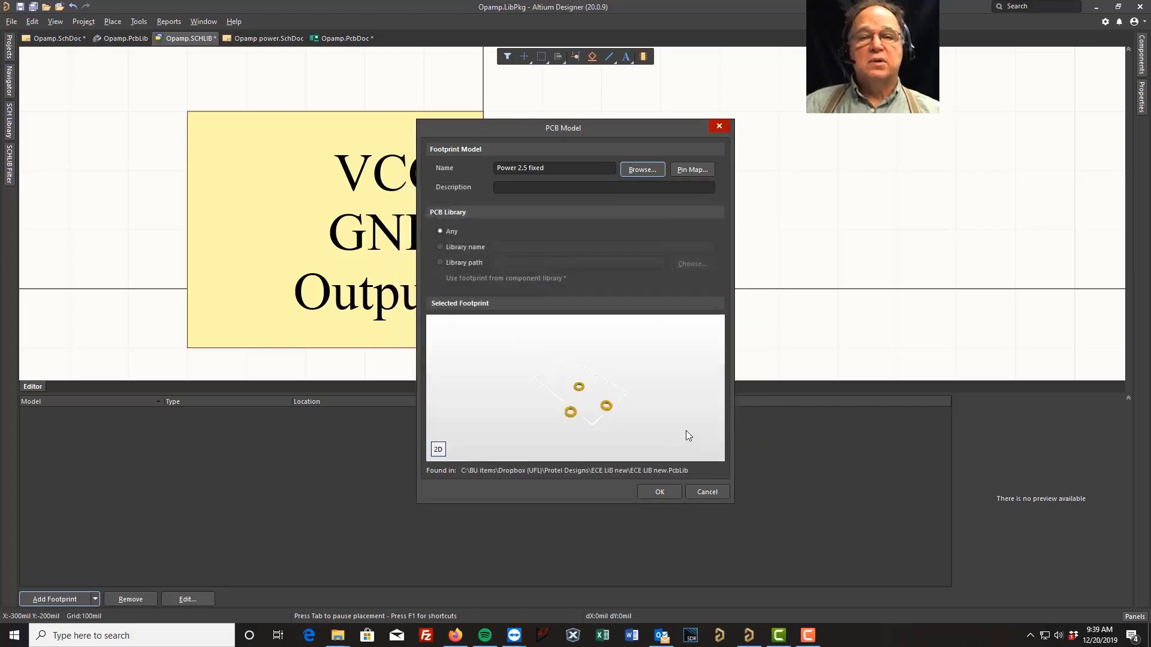
click(660, 492)
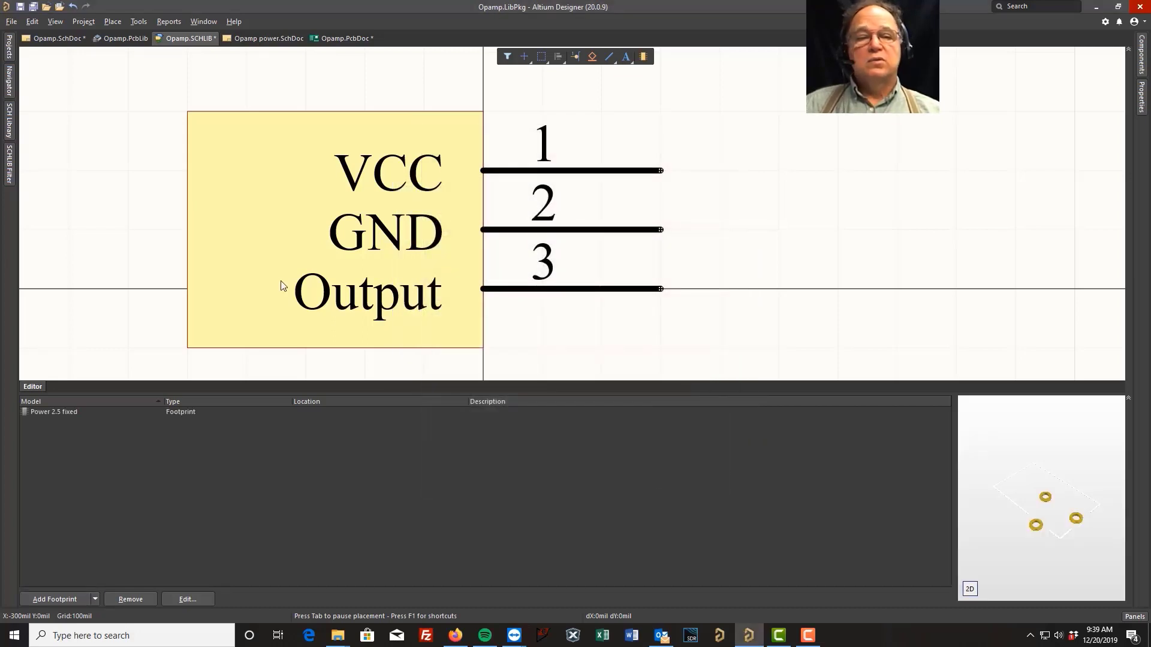
Save the schematic library and select the Test component in the library list
click(20, 7)
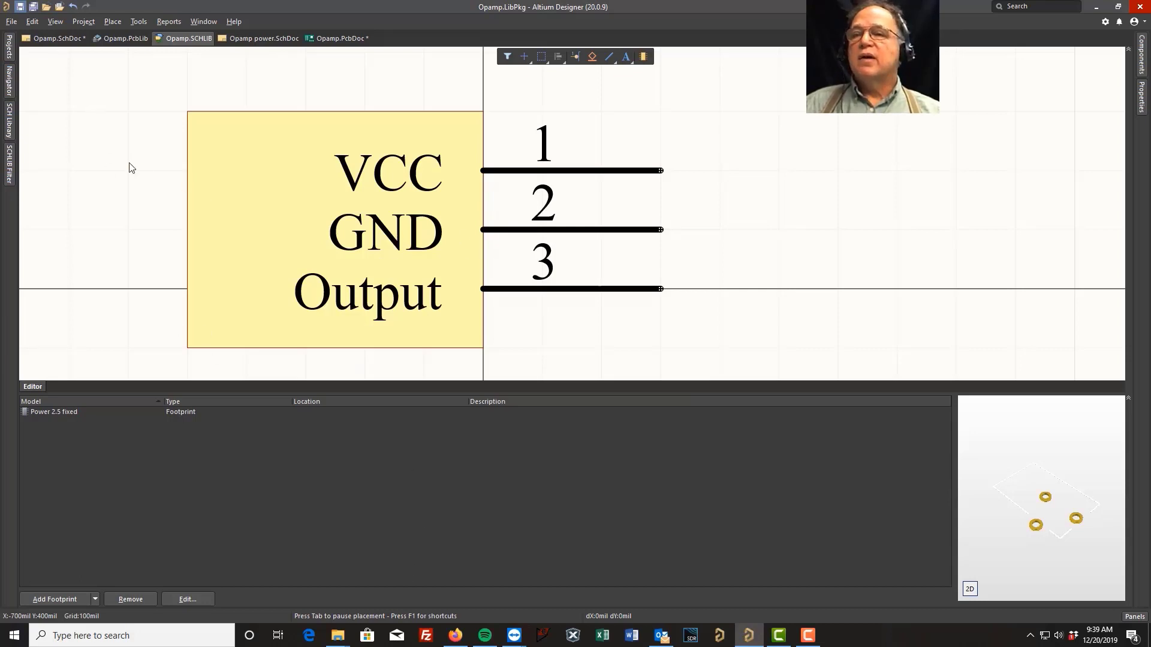
click(10, 120)
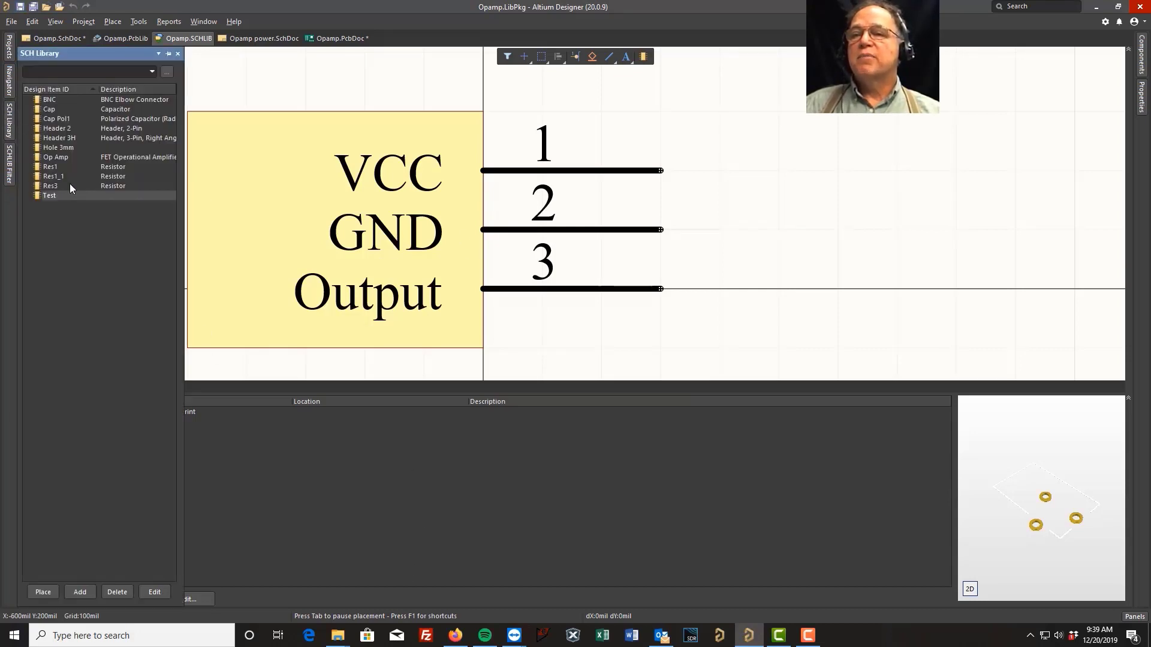
click(54, 195)
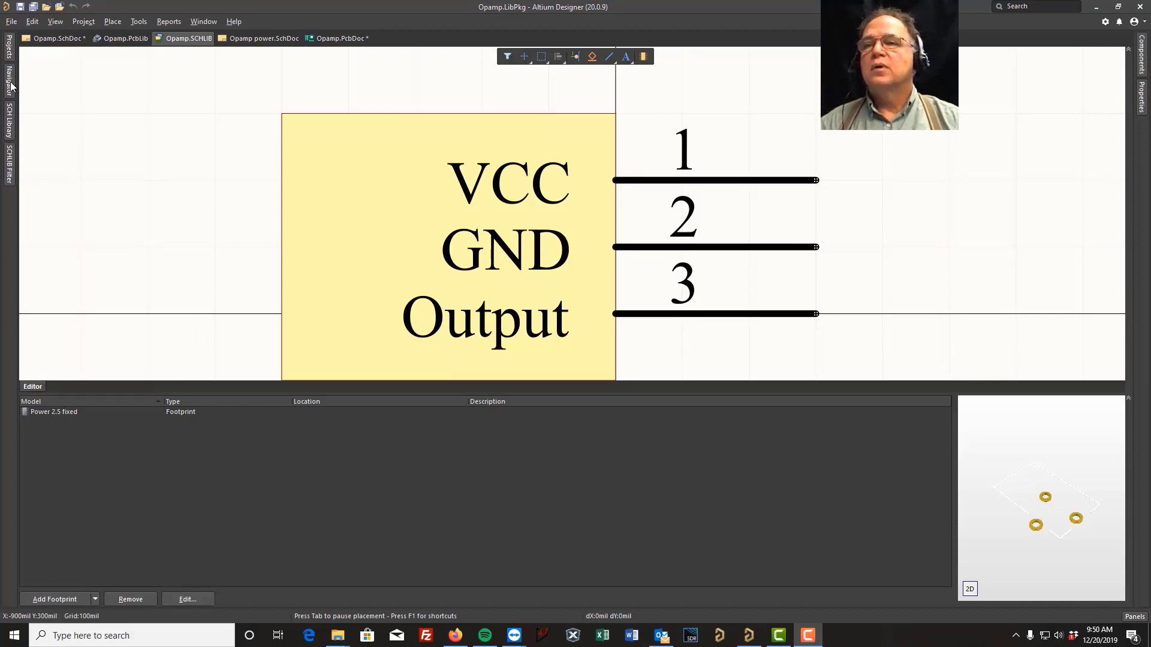
Open Opamp.PcbLib from the project and create a new blank footprint
click(10, 48)
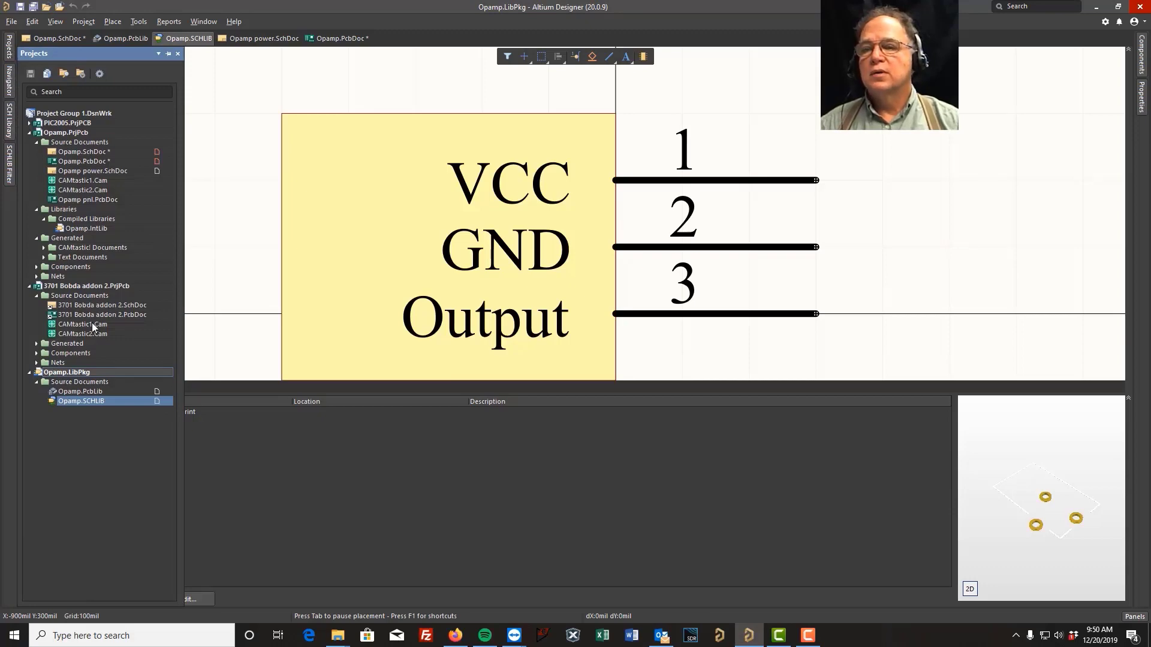
double_click(93, 391)
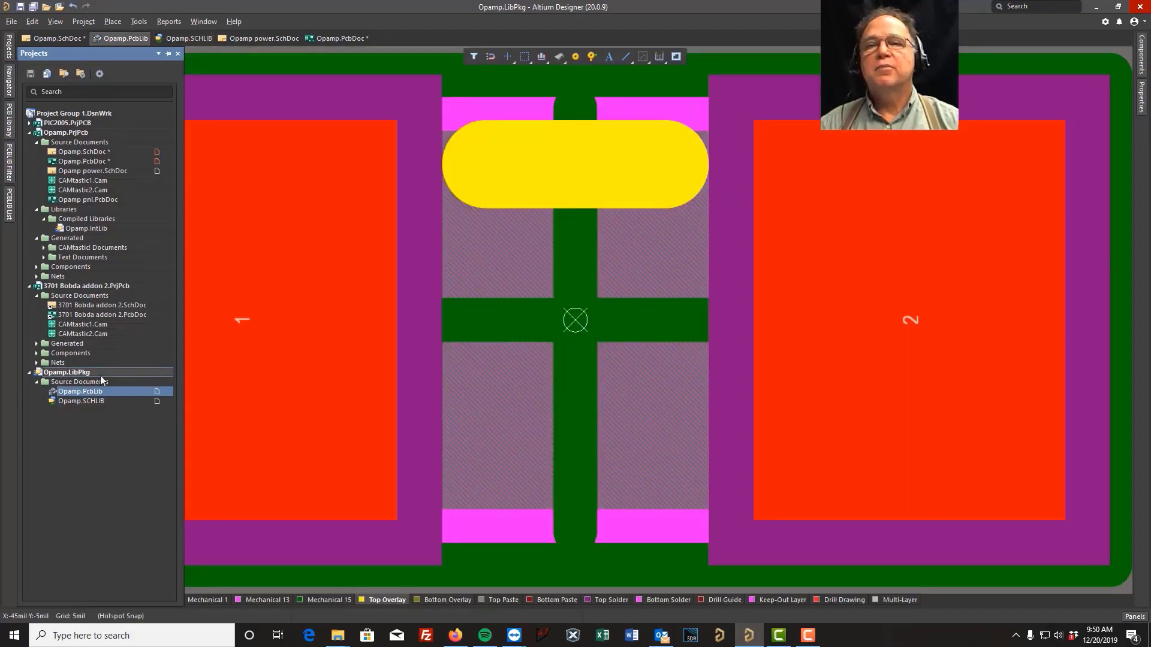
click(138, 21)
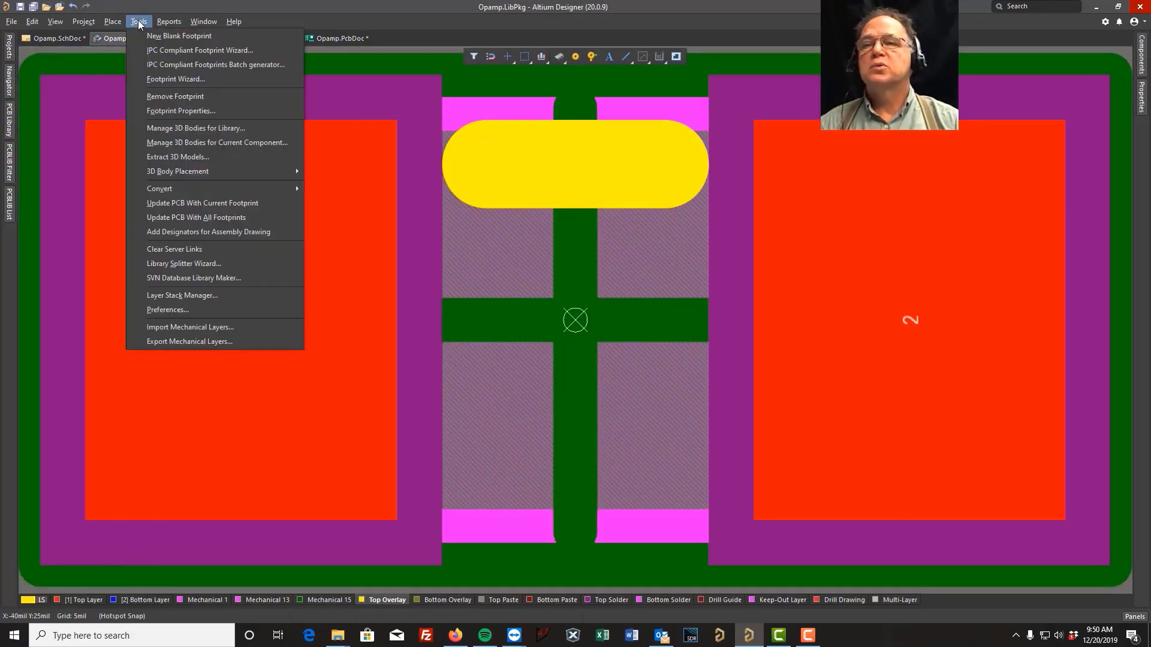
click(158, 34)
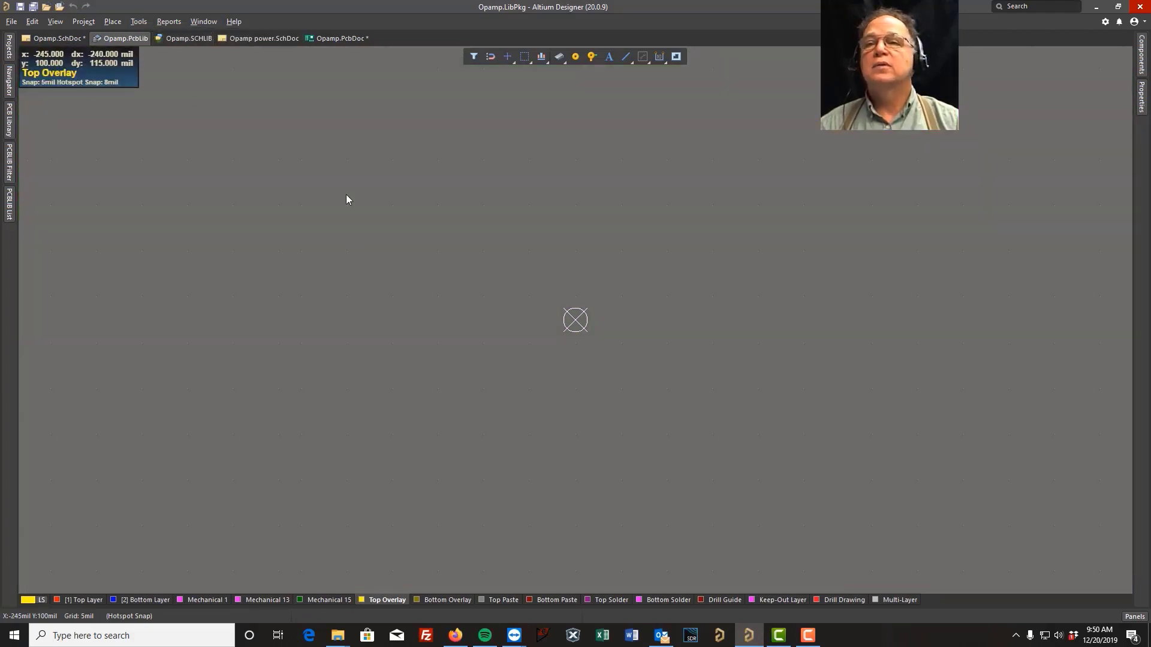
Start placing a pad and inspect its pad-stack properties, switching the hole shape to Rect and back to Round
click(139, 24)
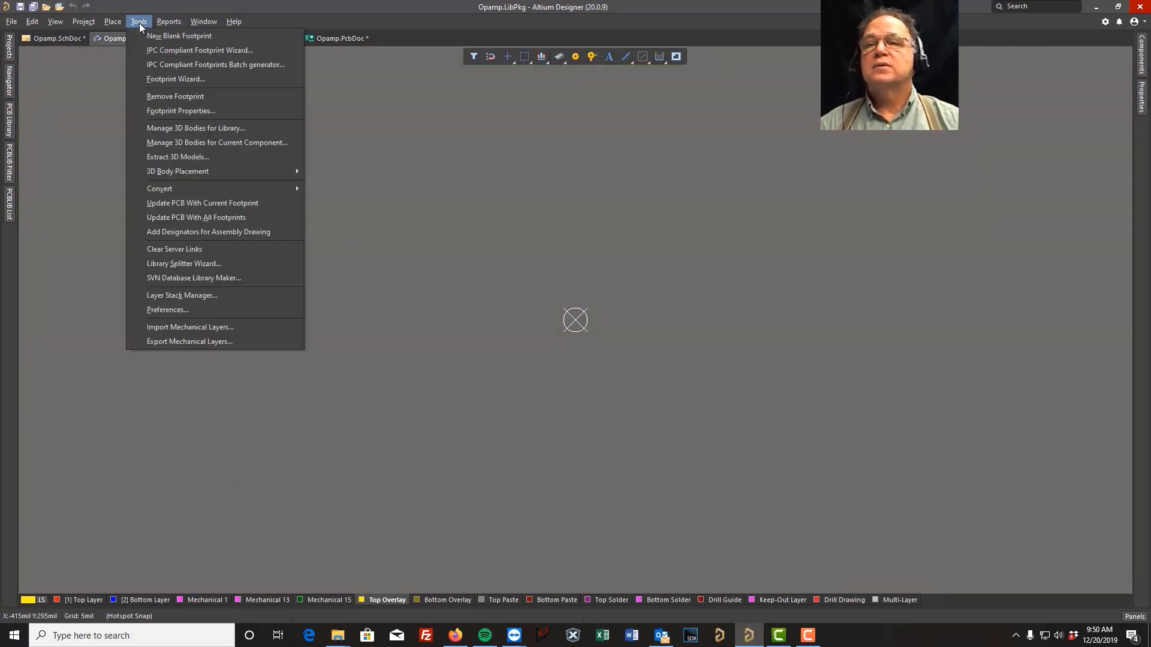
mouse_move(120, 23)
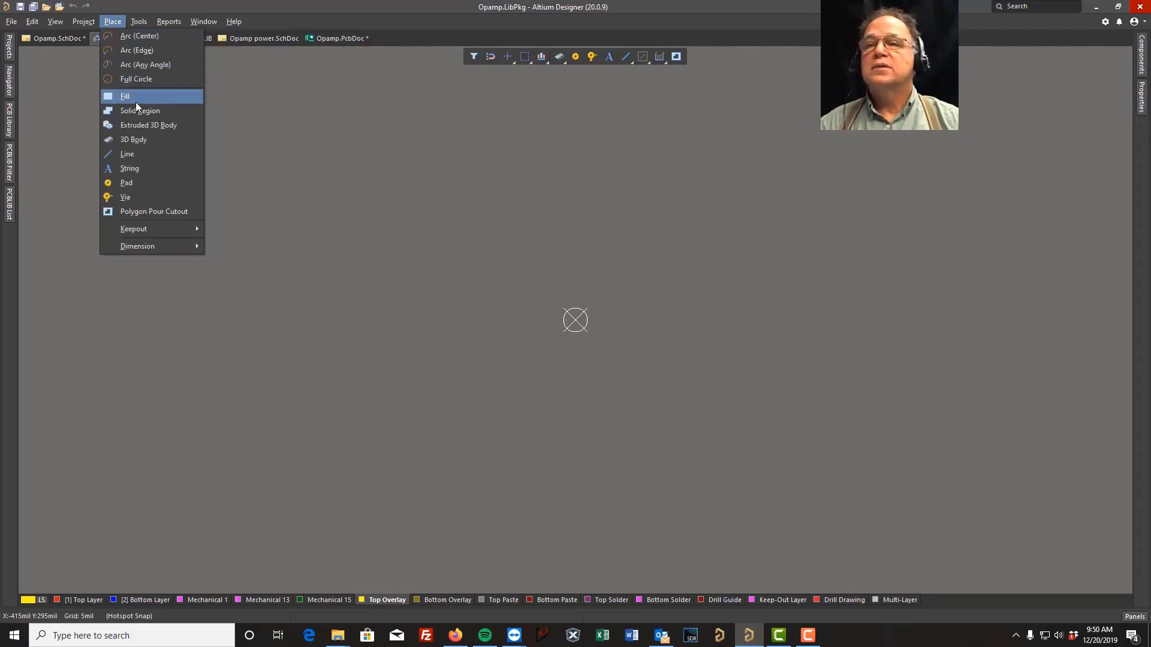
key(Escape)
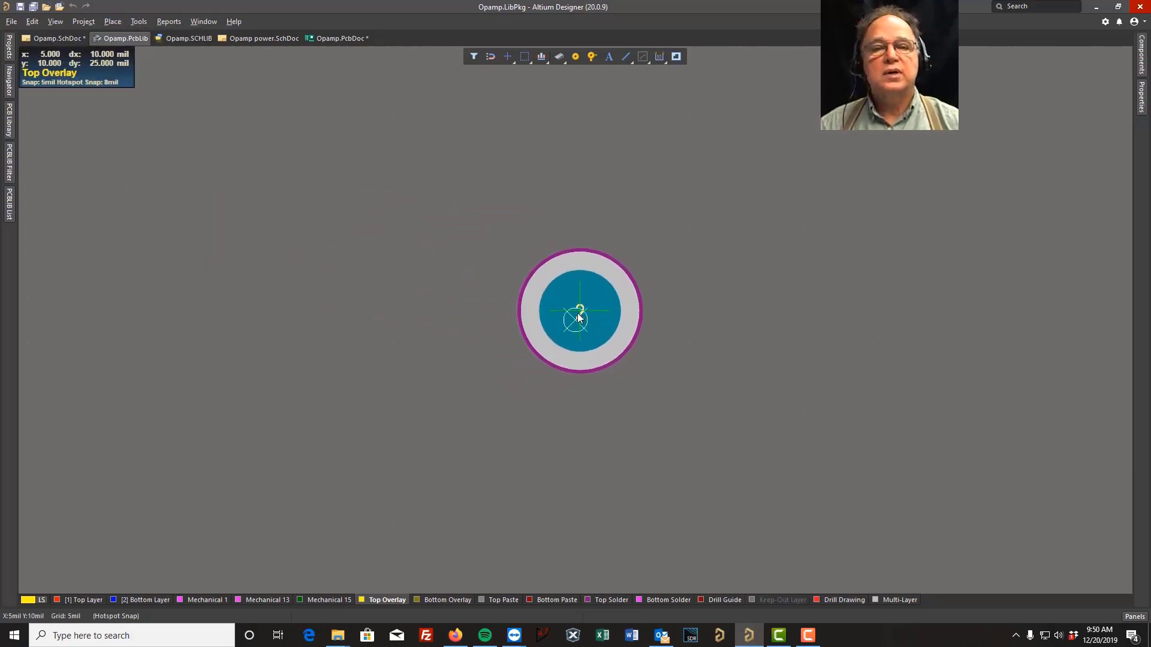
key(Tab)
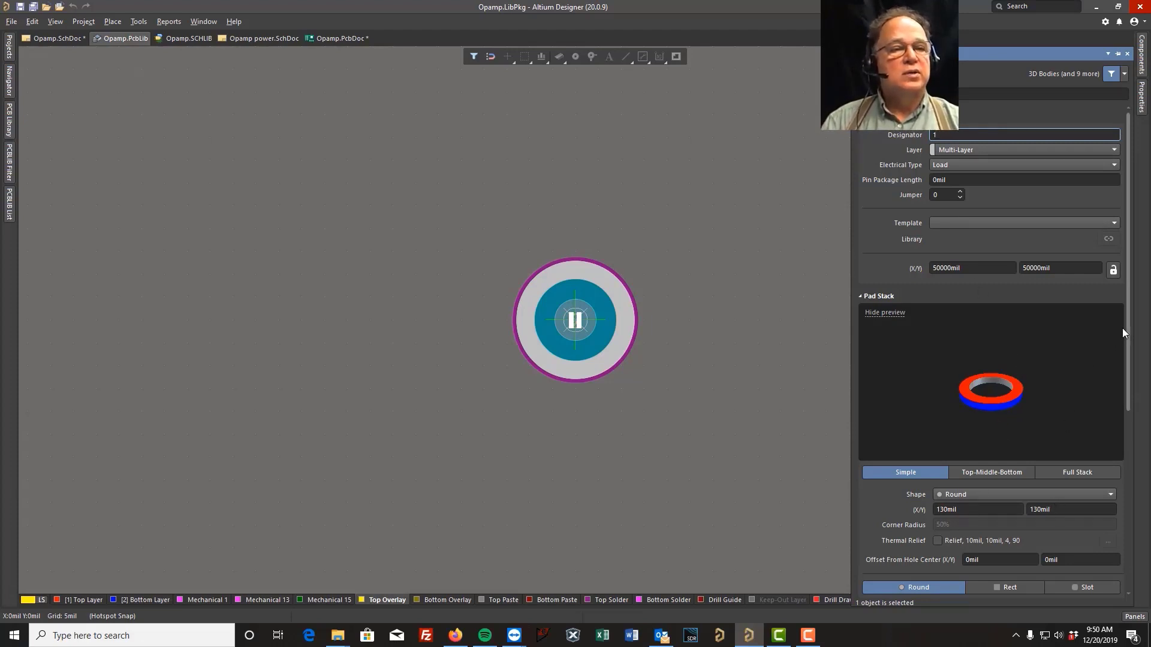
drag(1128, 346, 1148, 485)
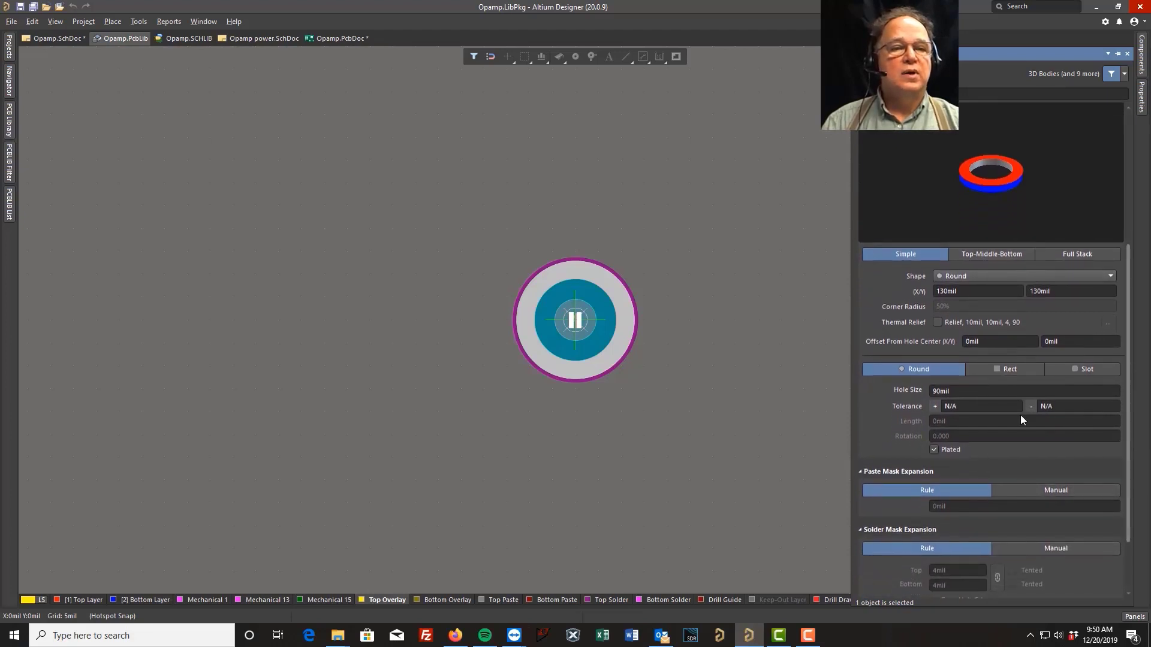
click(1011, 371)
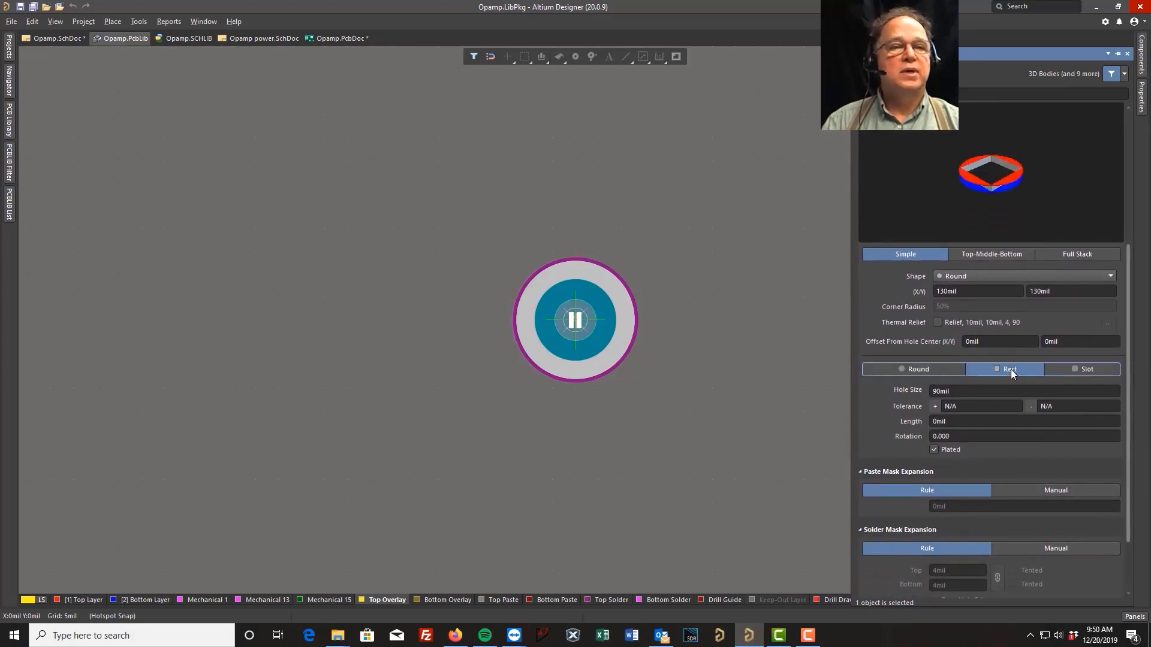
click(911, 369)
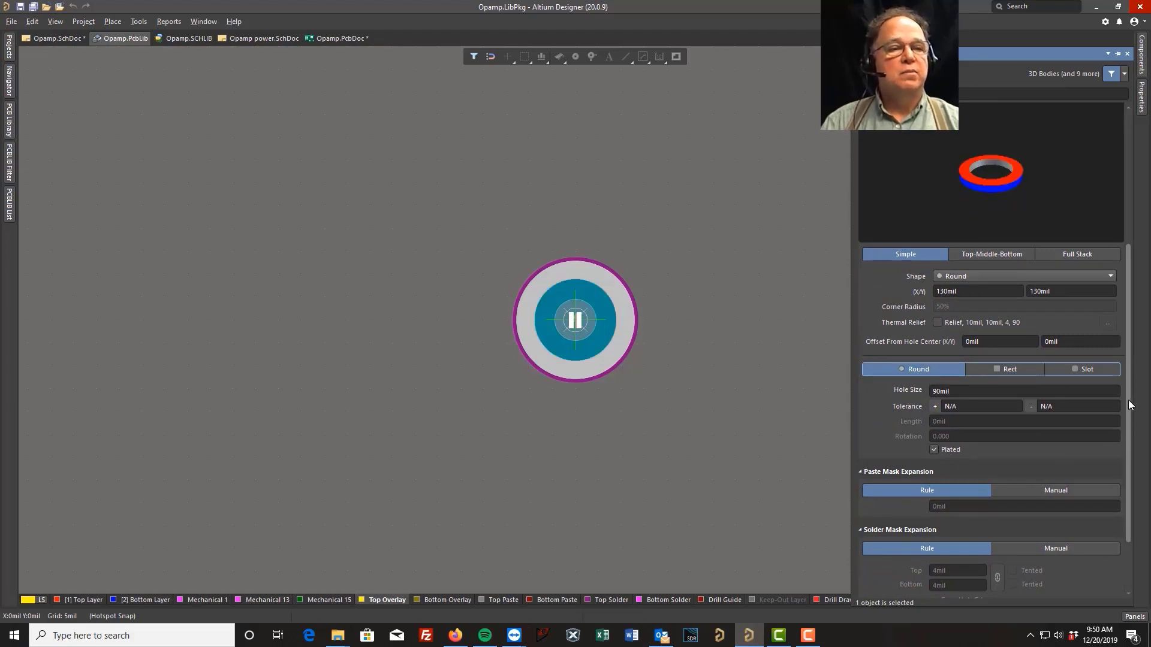
drag(1128, 400, 1131, 446)
scroll(1019, 443, up, 3)
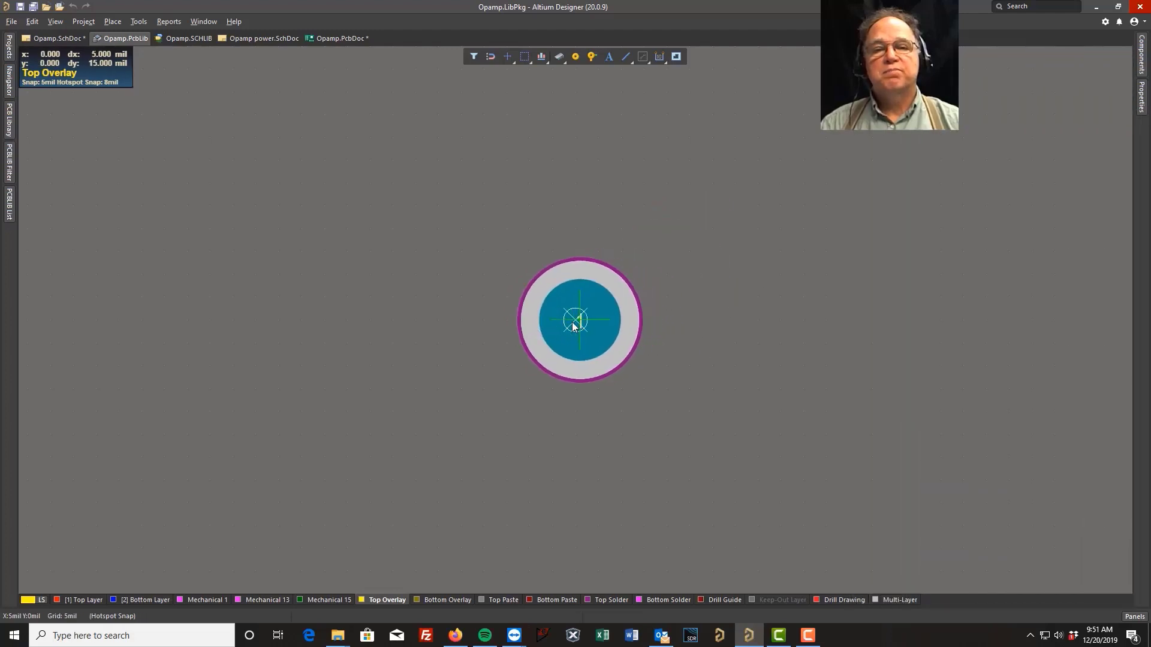
Place three pads in a vertical column numbered 1 to 3, spaced 150 mil apart, then end placement
drag(577, 324, 578, 185)
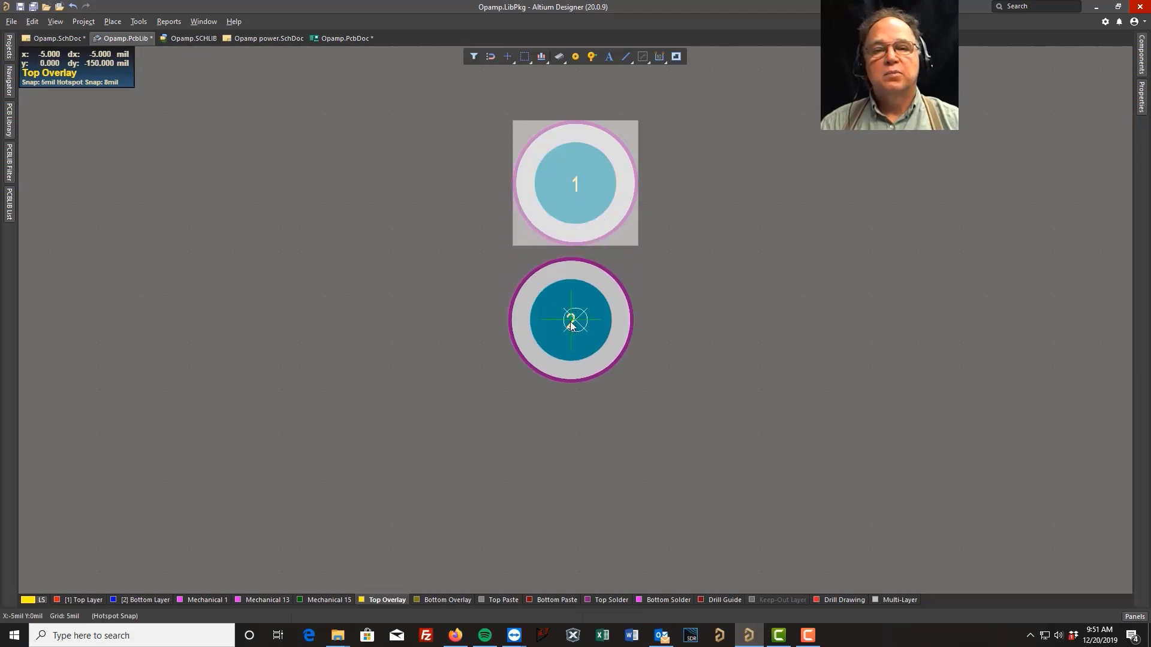
click(575, 322)
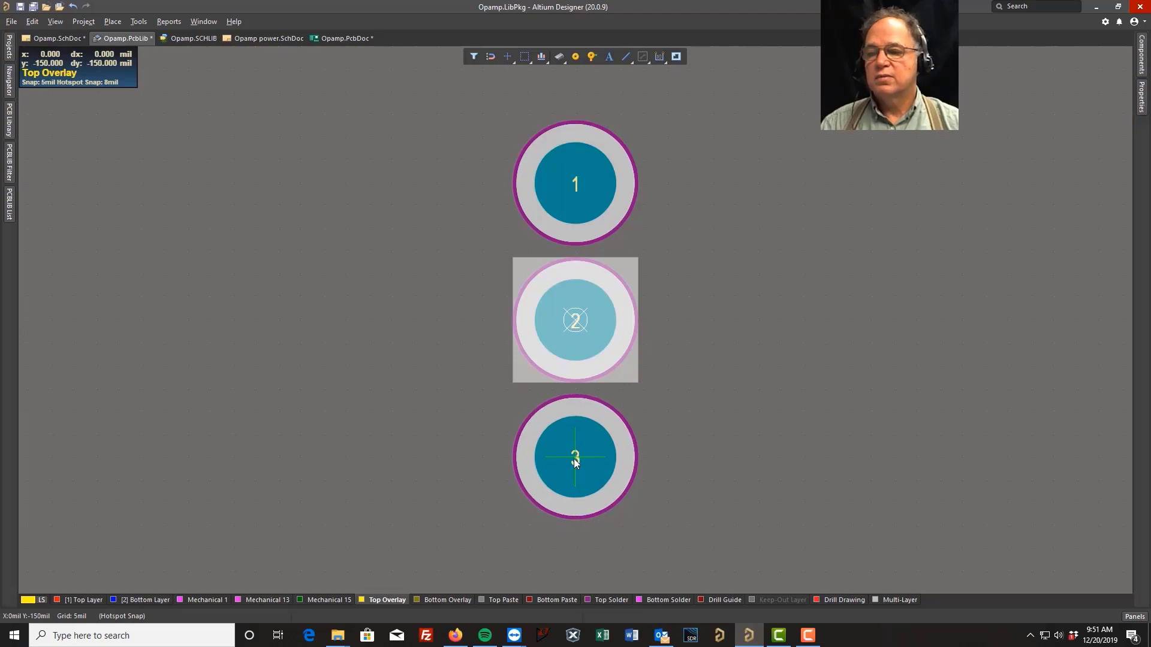
click(573, 459)
right_click(573, 459)
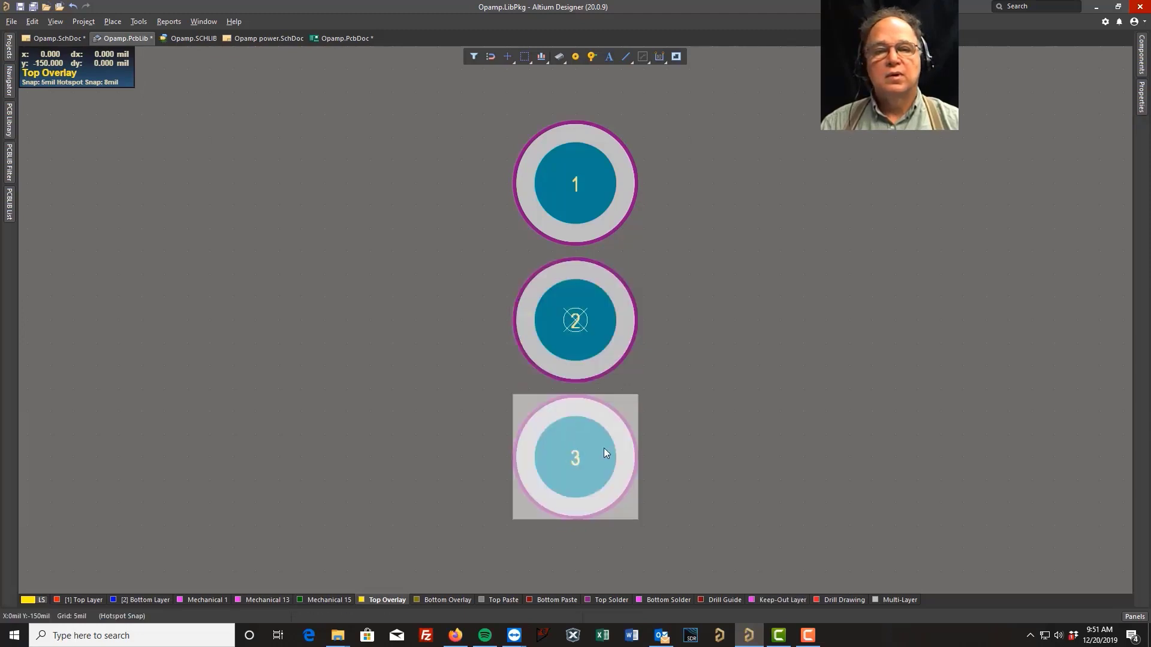
click(769, 372)
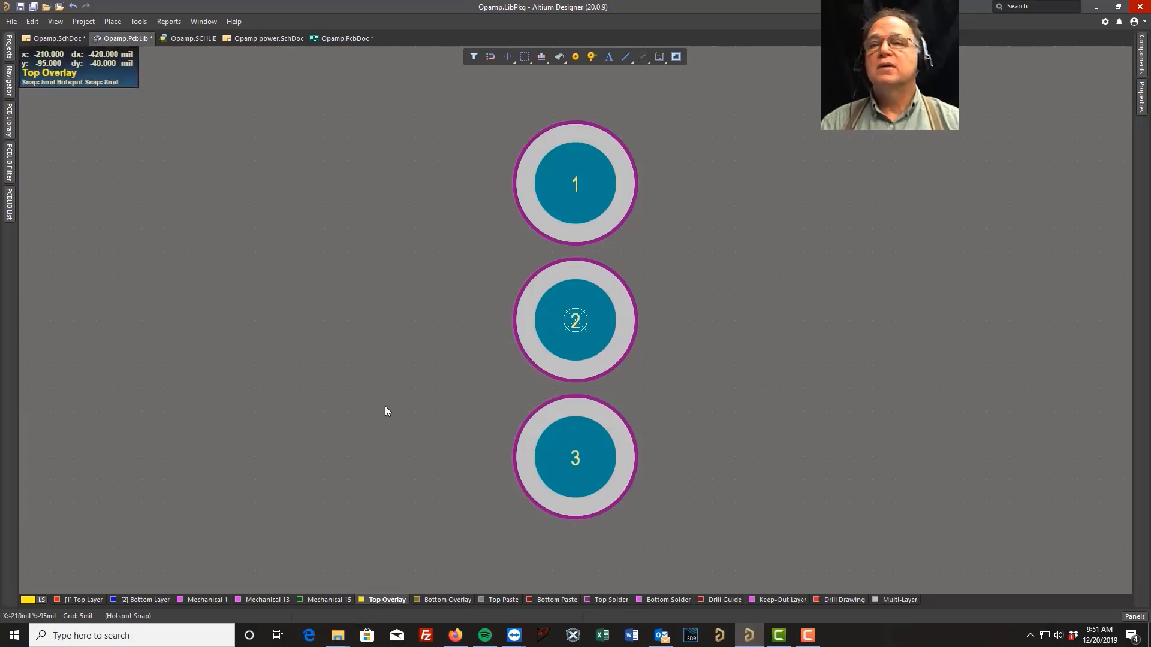
Draw a Top Overlay outline with the Line tool bracketing the pads, with a notch along its top edge, and save the library
click(111, 22)
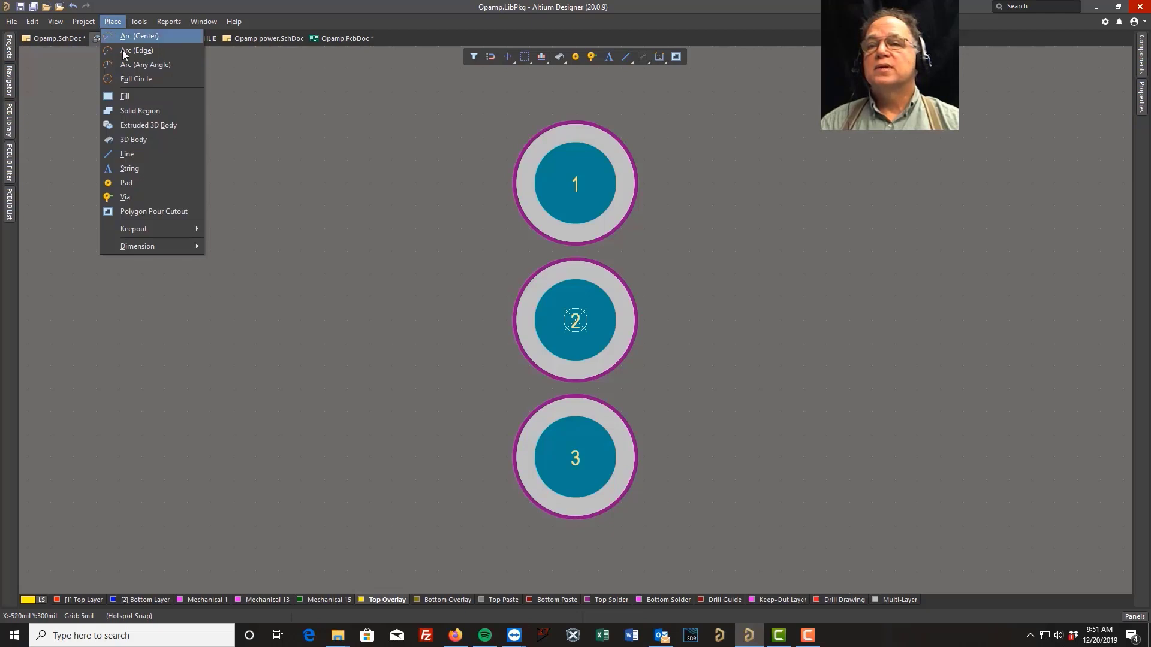
click(129, 153)
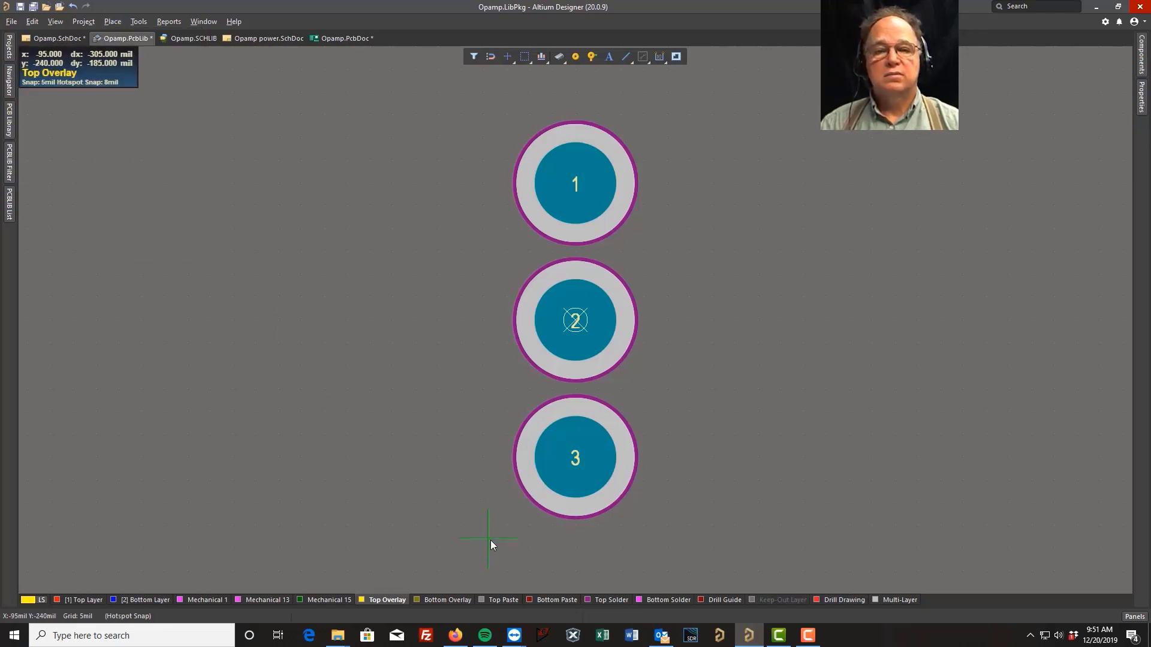
click(574, 552)
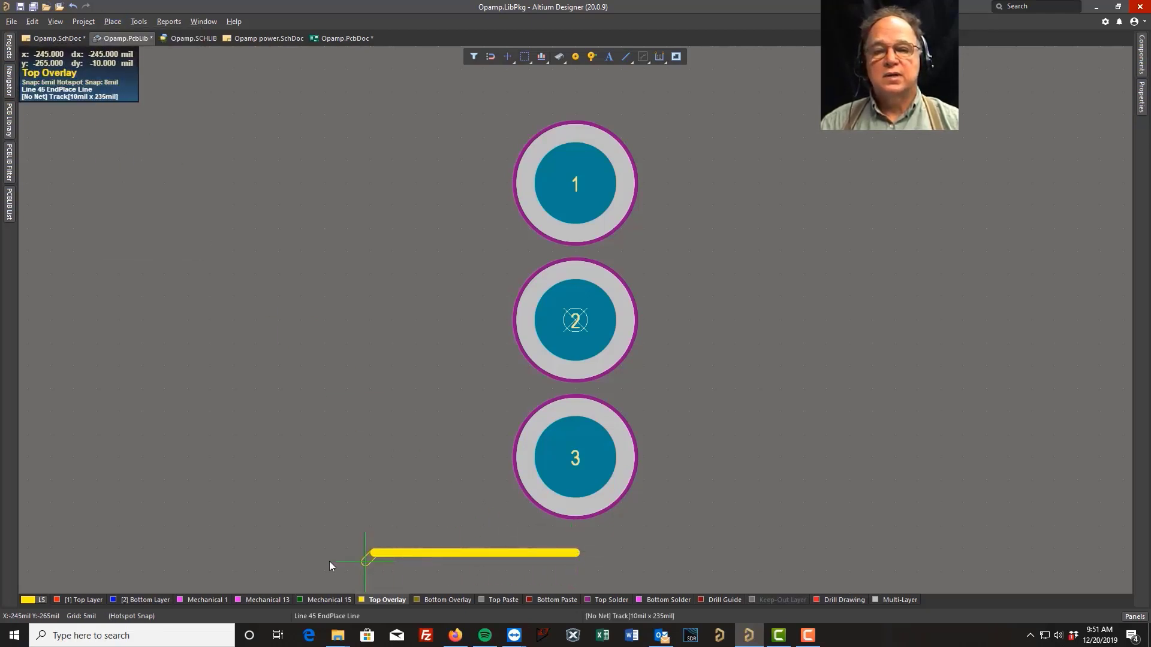
click(196, 553)
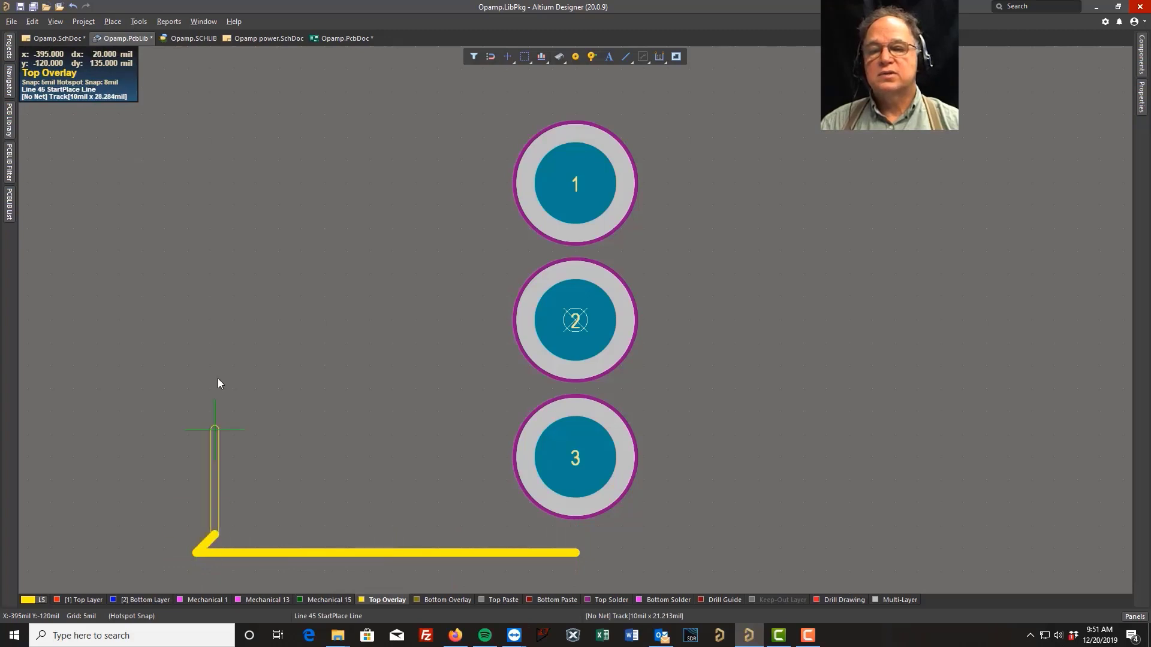
click(192, 338)
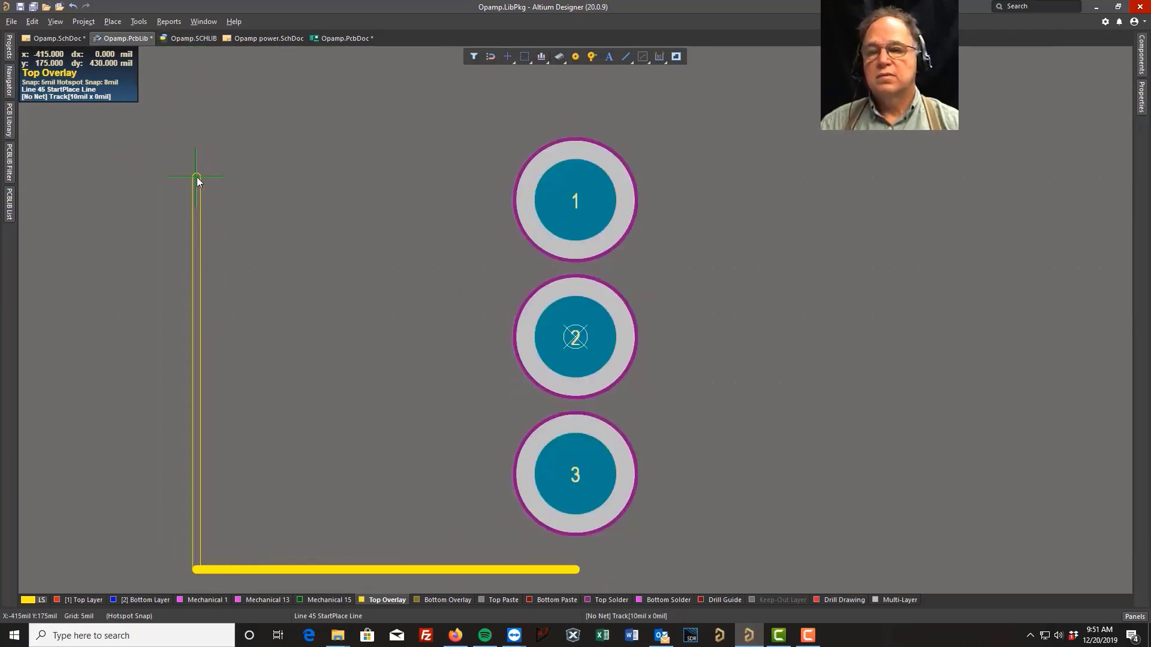
click(197, 177)
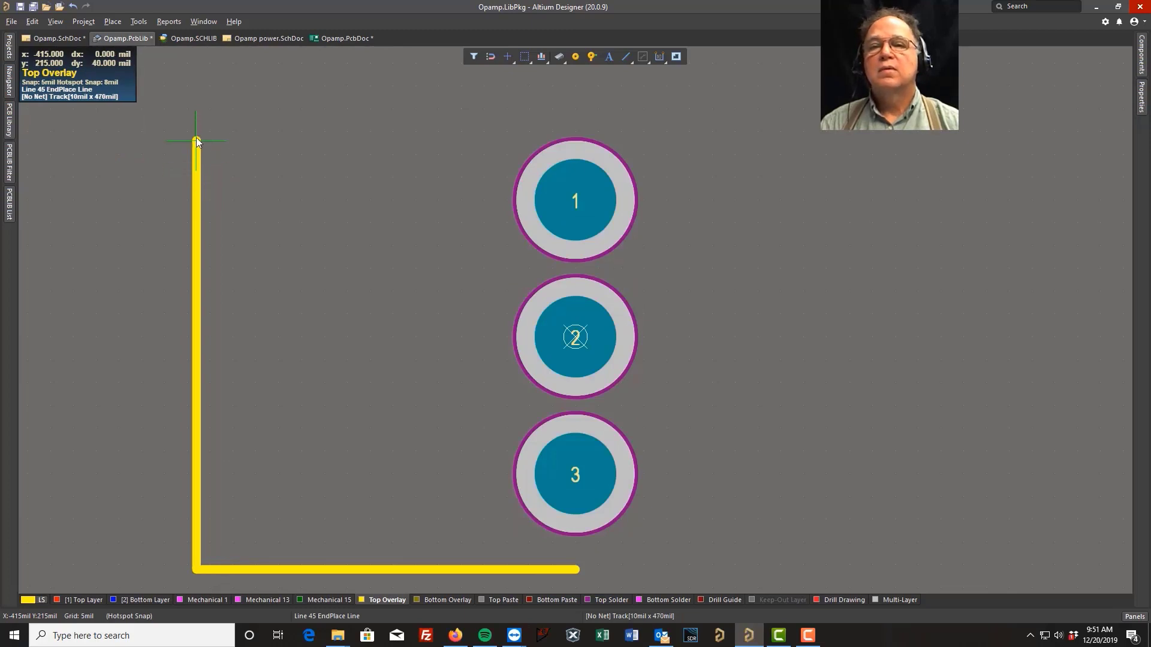
click(196, 112)
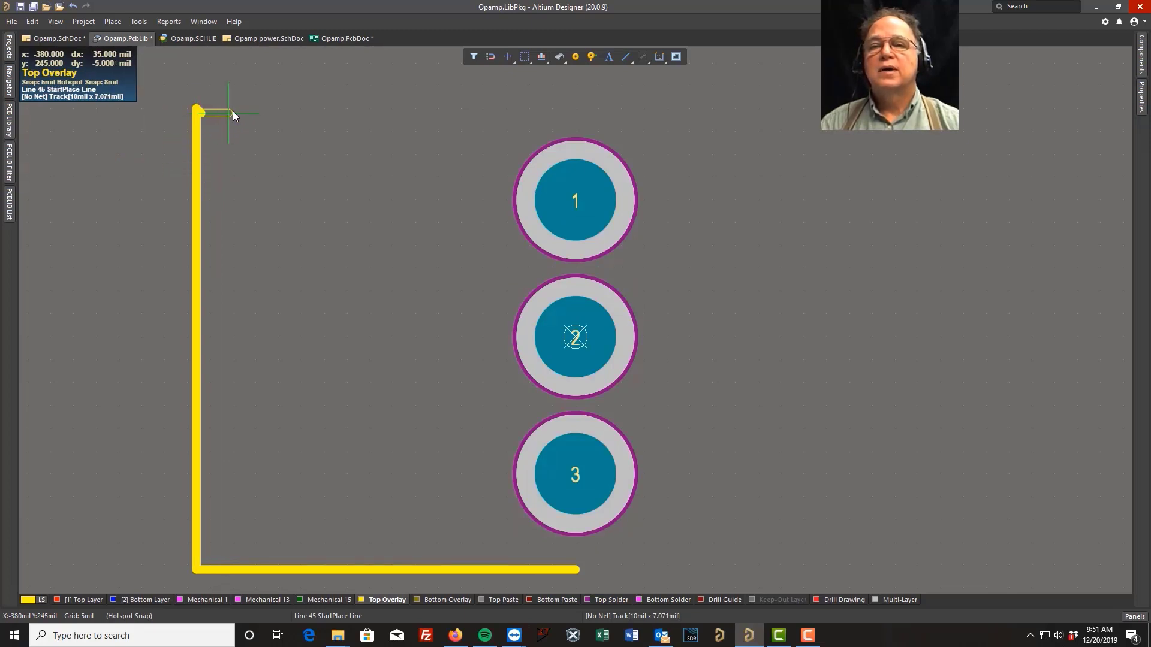
click(325, 109)
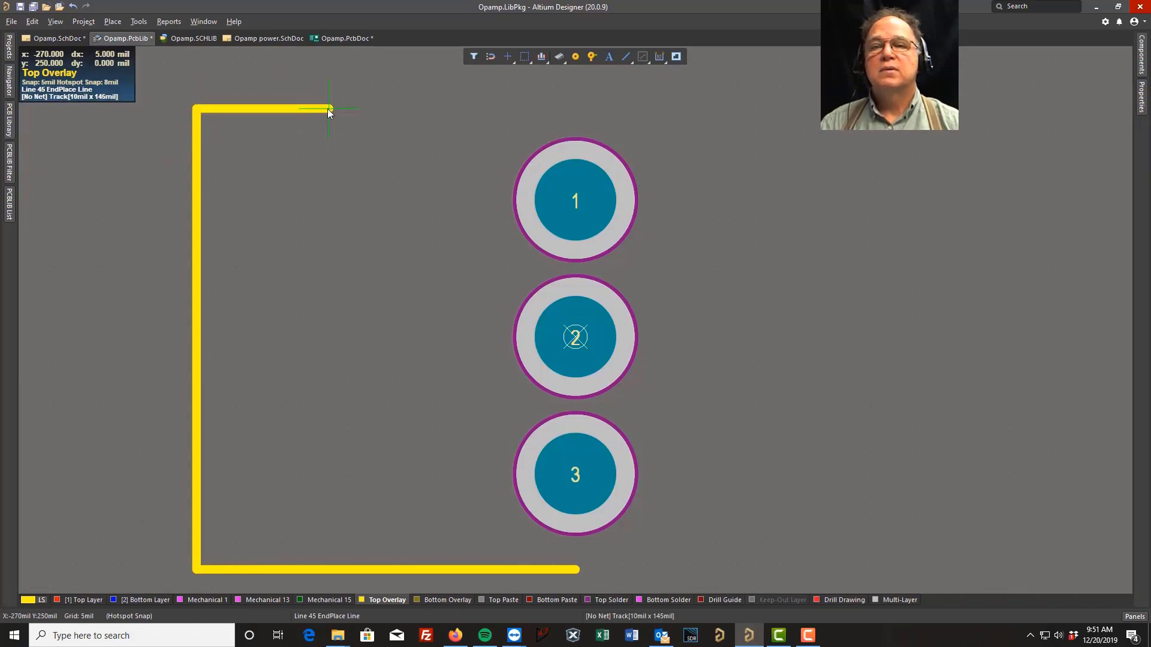
click(328, 109)
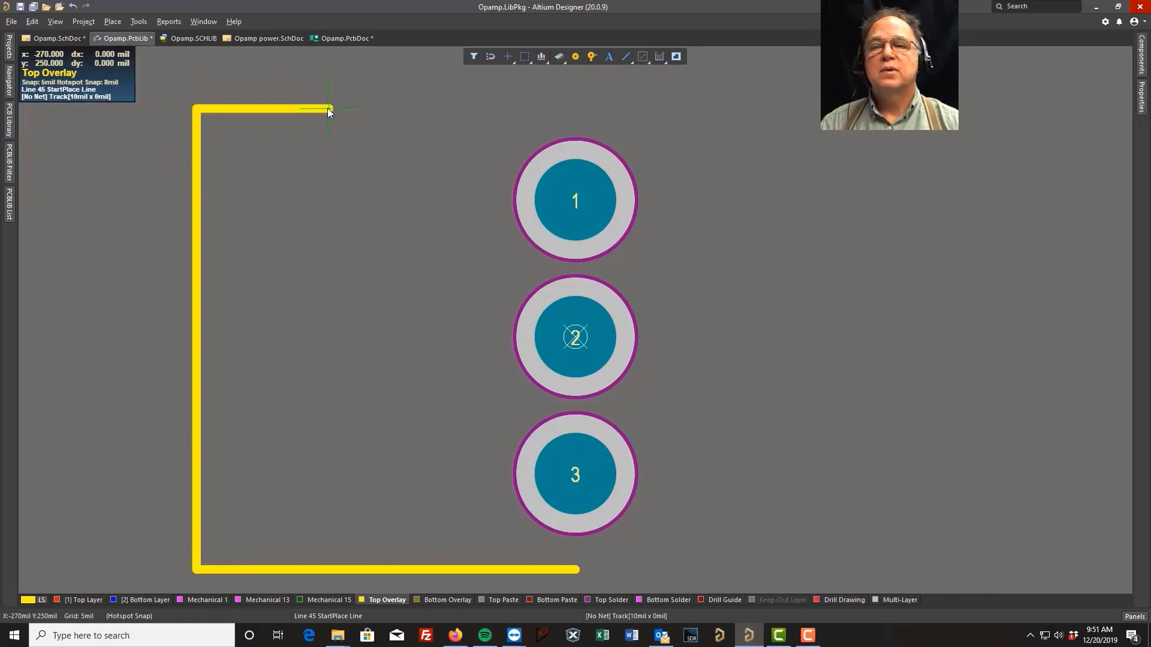
click(329, 192)
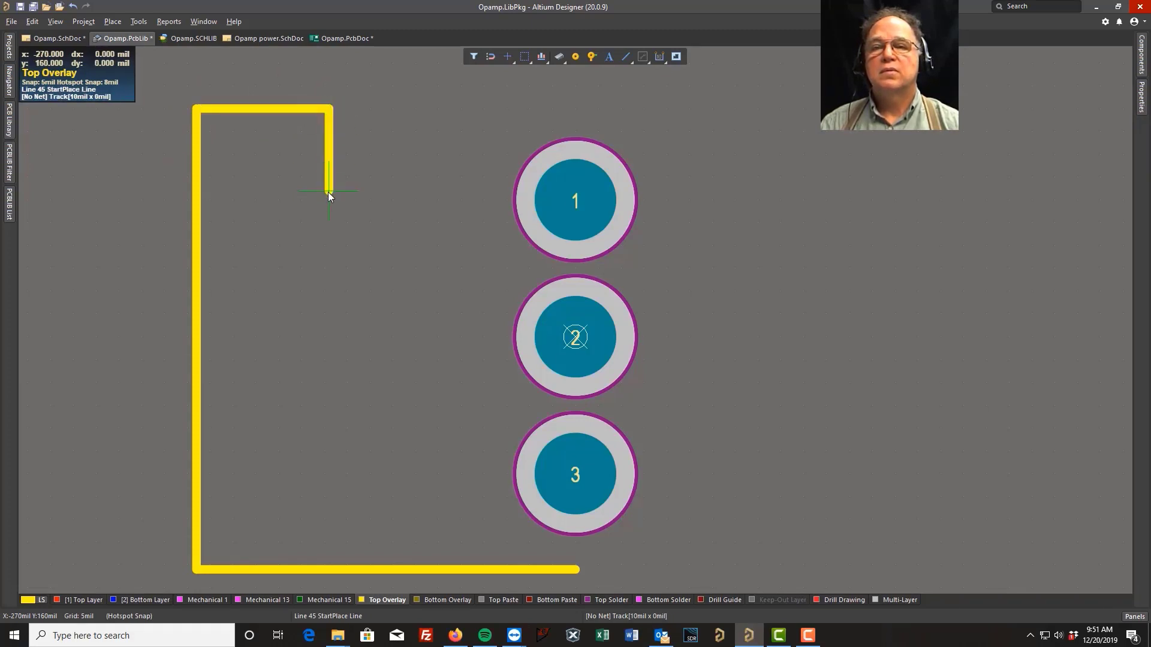
click(414, 192)
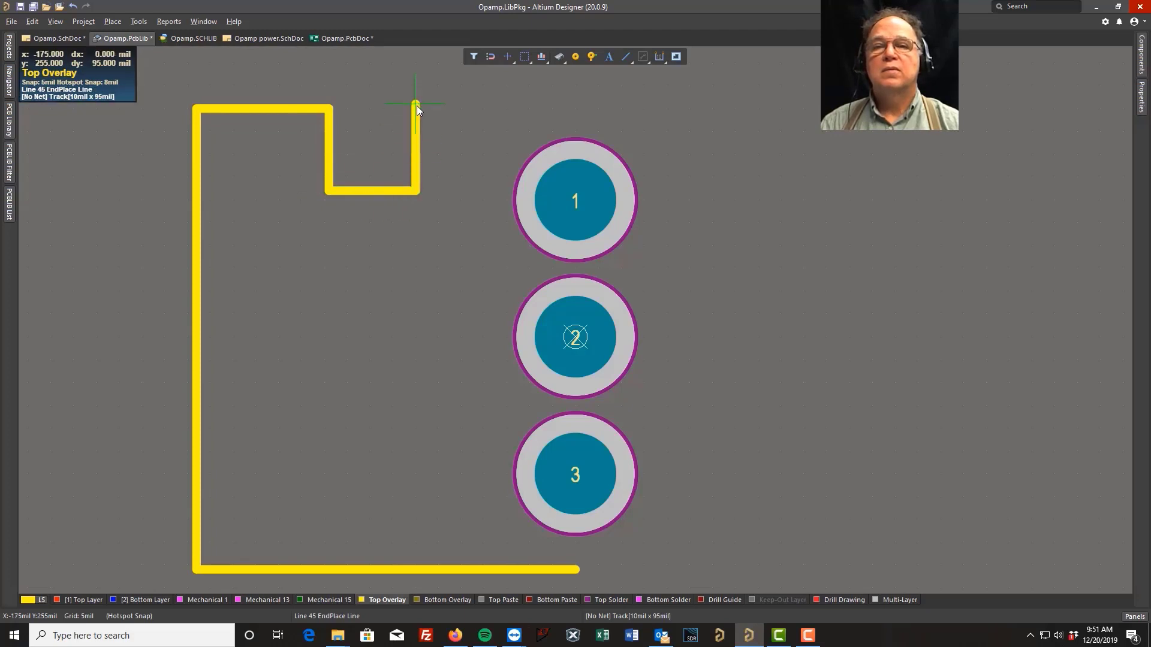
click(415, 109)
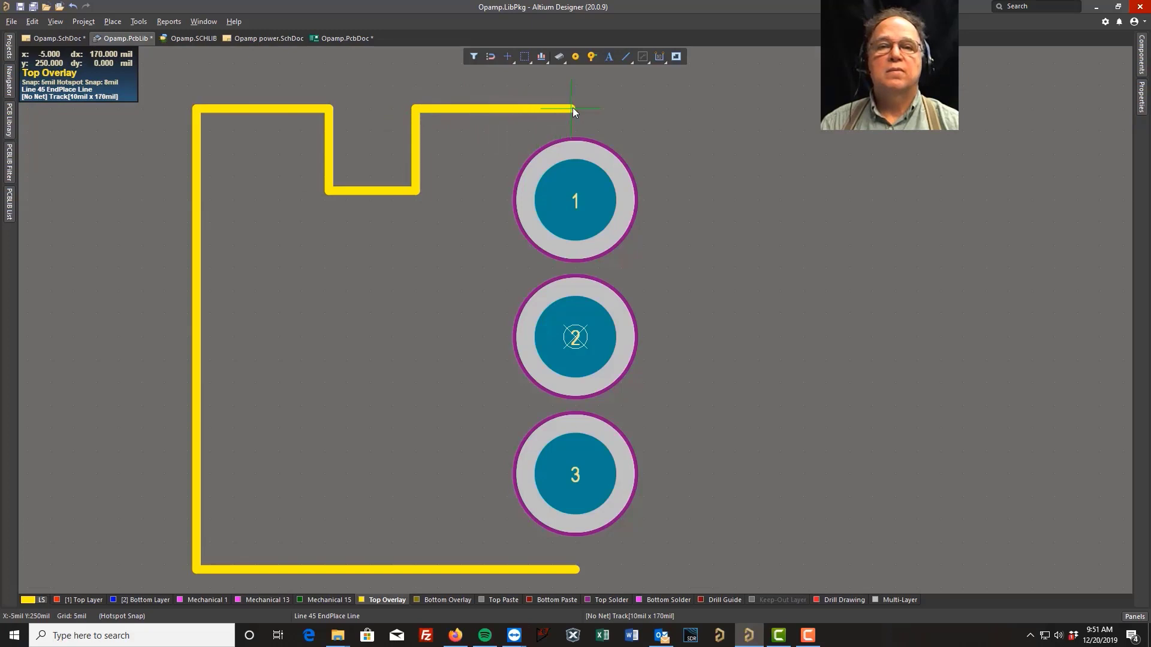
click(574, 109)
right_click(574, 109)
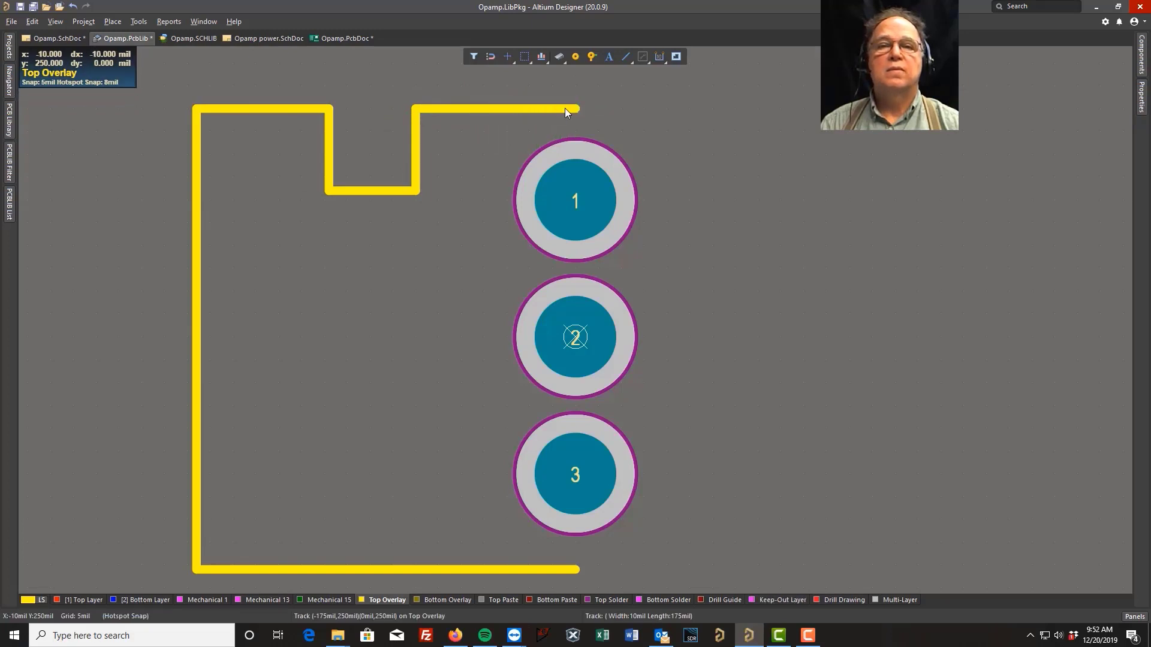
click(20, 7)
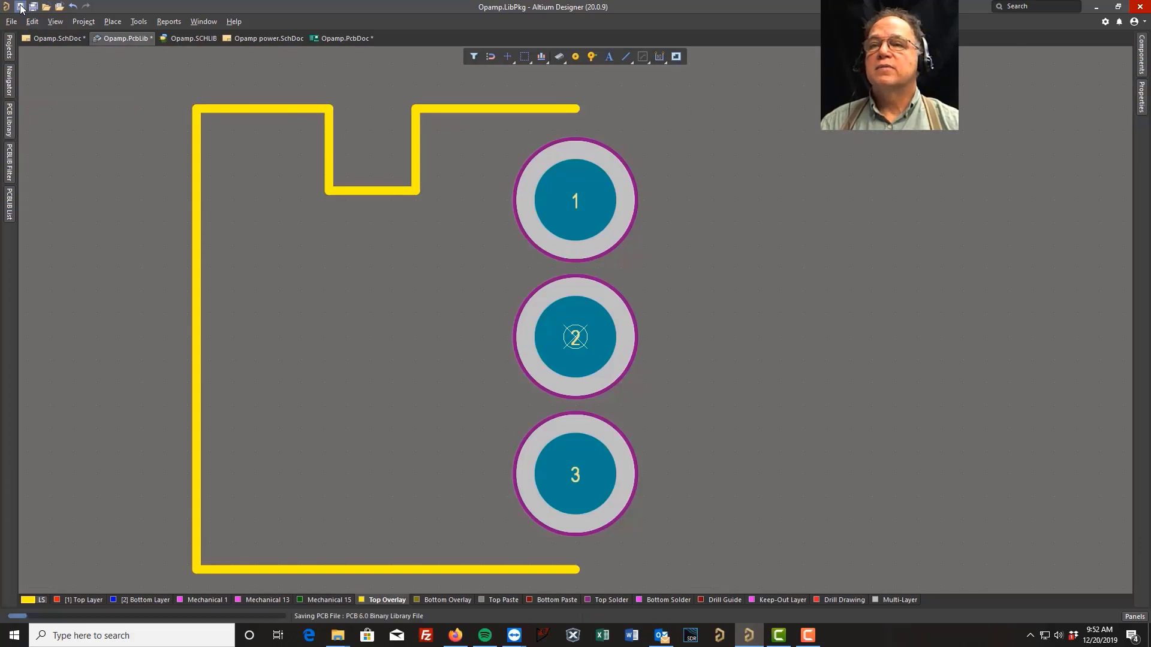
Rename the new footprint PCBCOMPONENT_1 to Test FP in the PCB Library panel and save the library
click(9, 123)
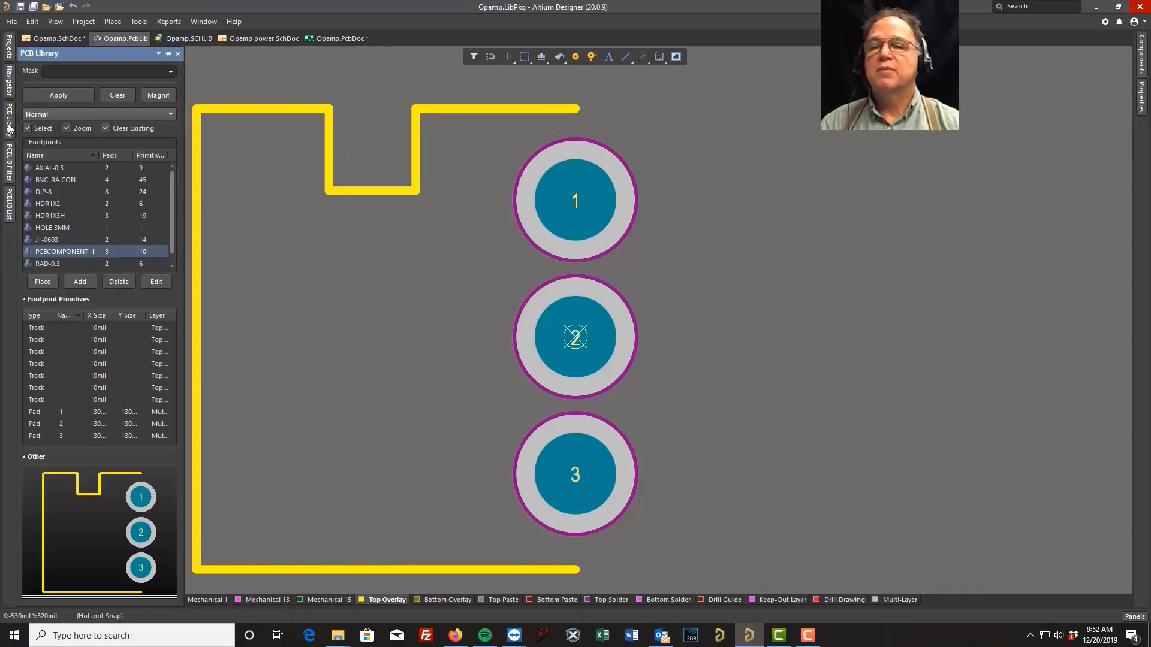
right_click(59, 250)
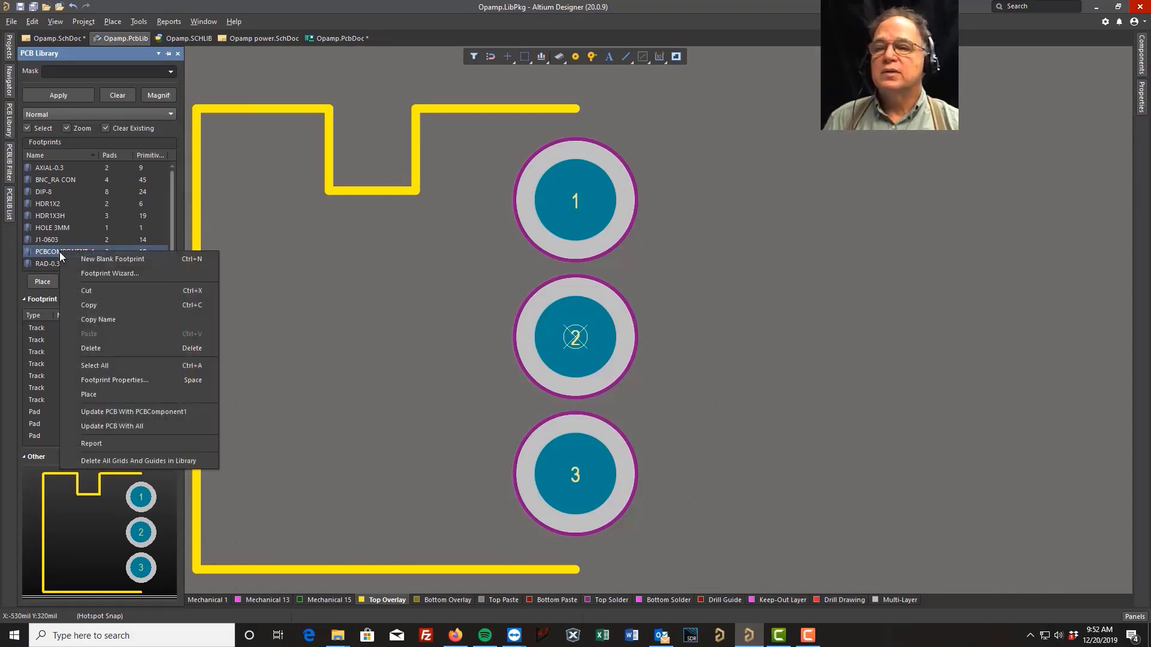
click(118, 379)
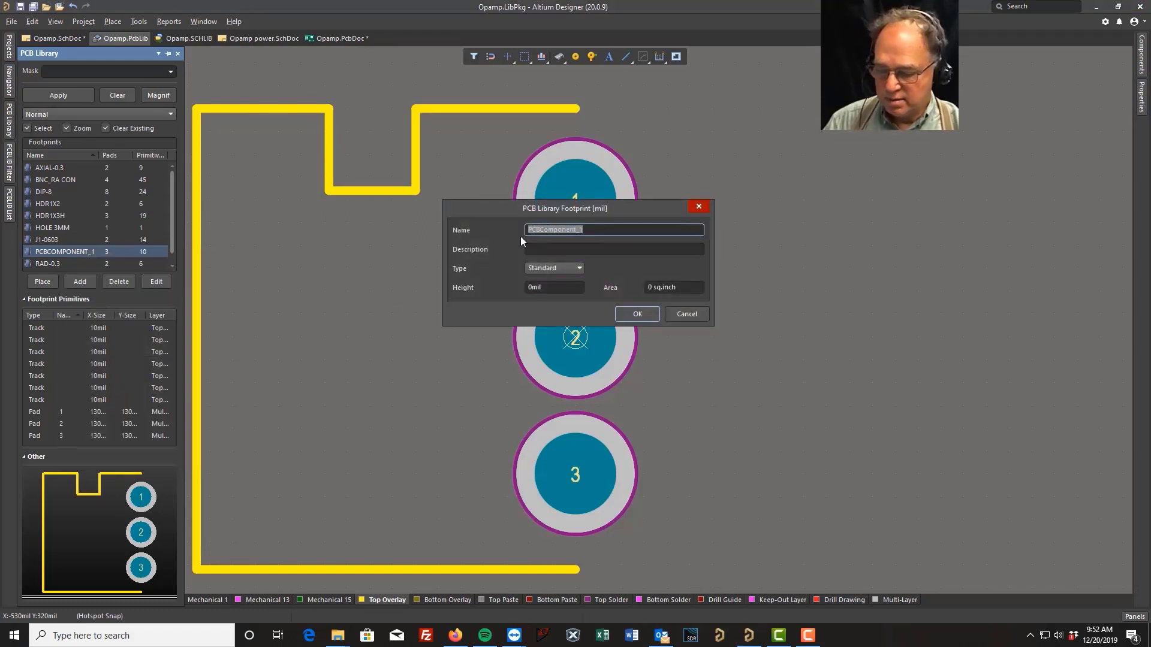
text(Test FP)
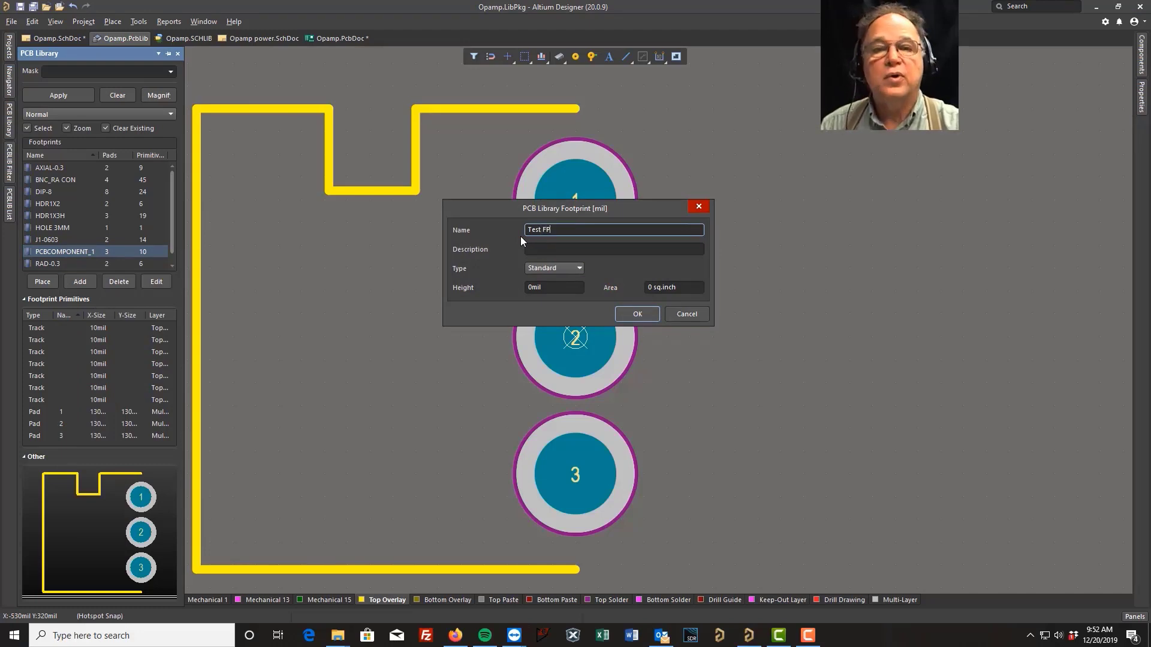
key(Return)
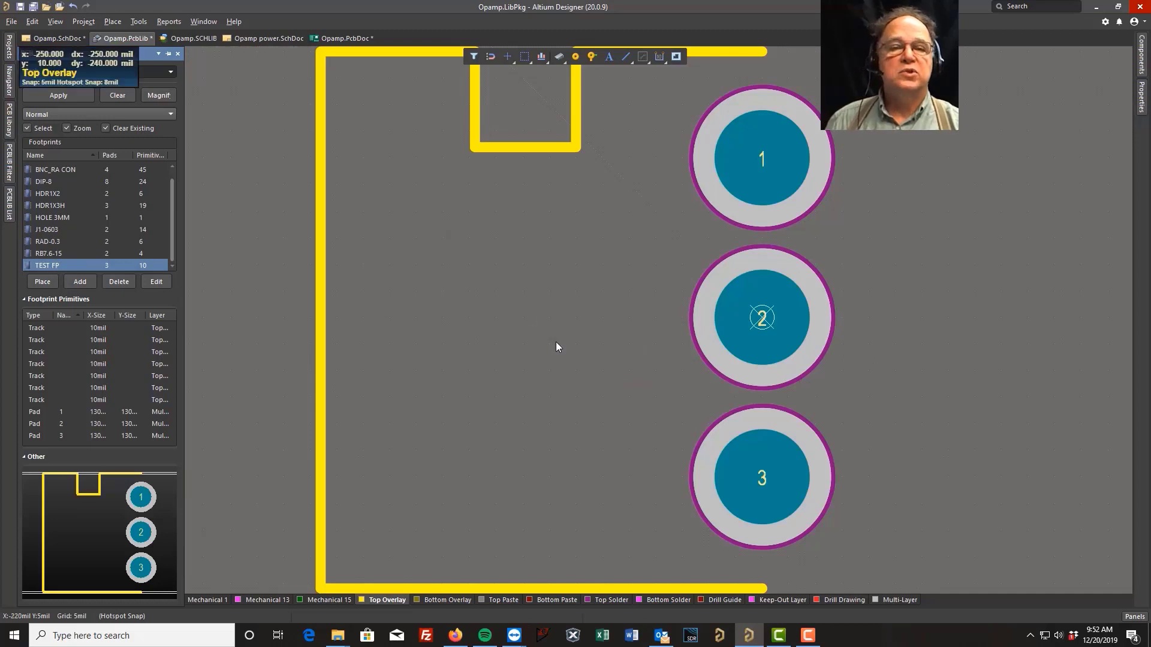
click(20, 6)
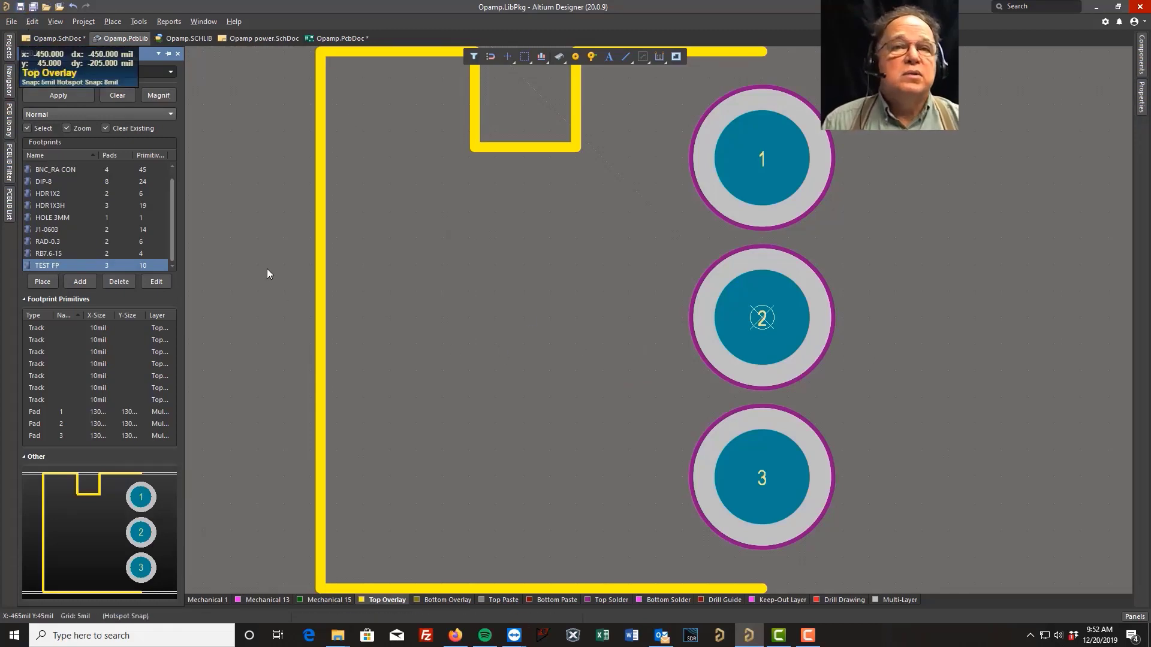